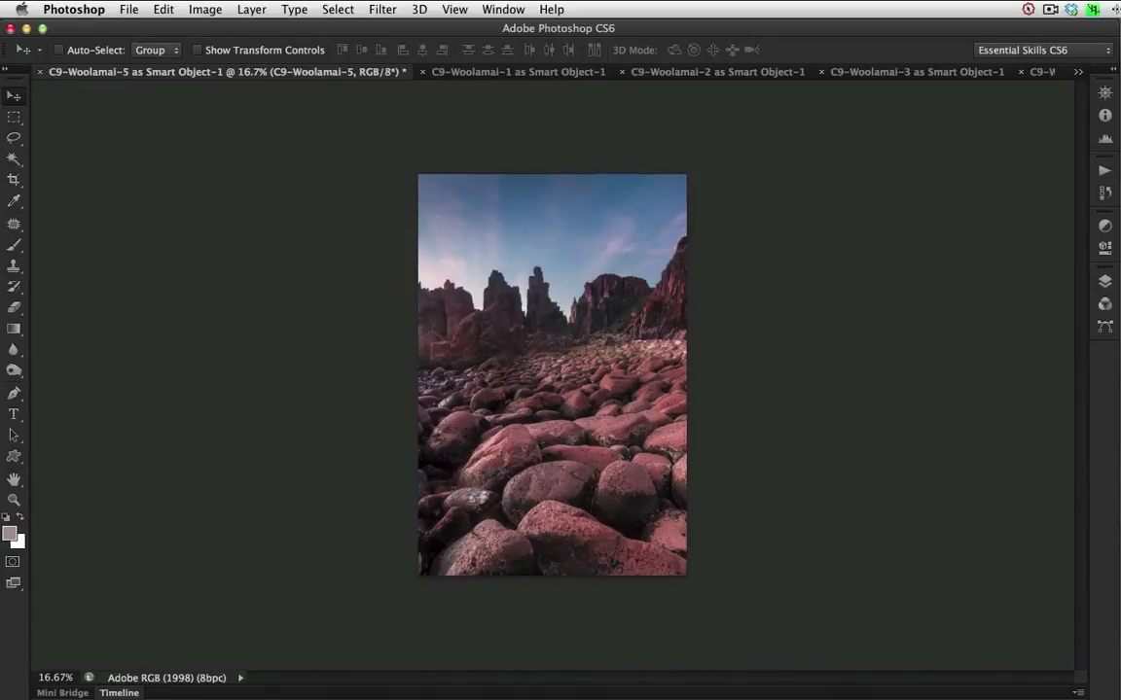
Compare the five Woolamai images in vertically tiled windows, placing C9-Woolamai-5 last in the row and lining up the first two images.
left_click(502, 10)
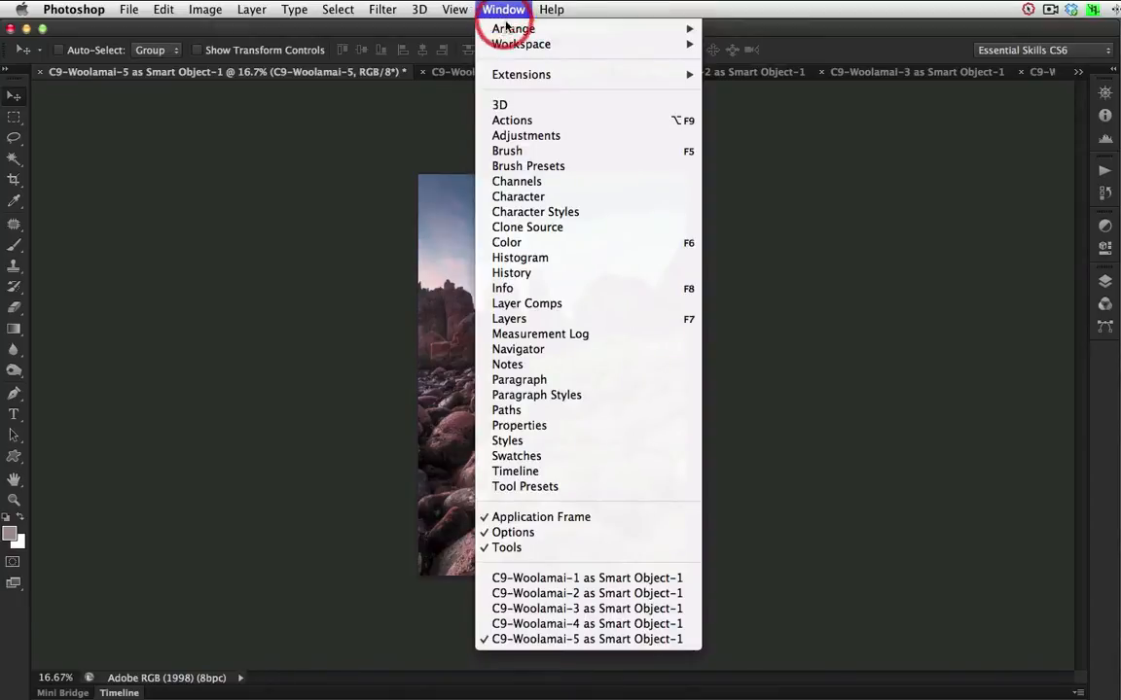
mouse_move(507, 28)
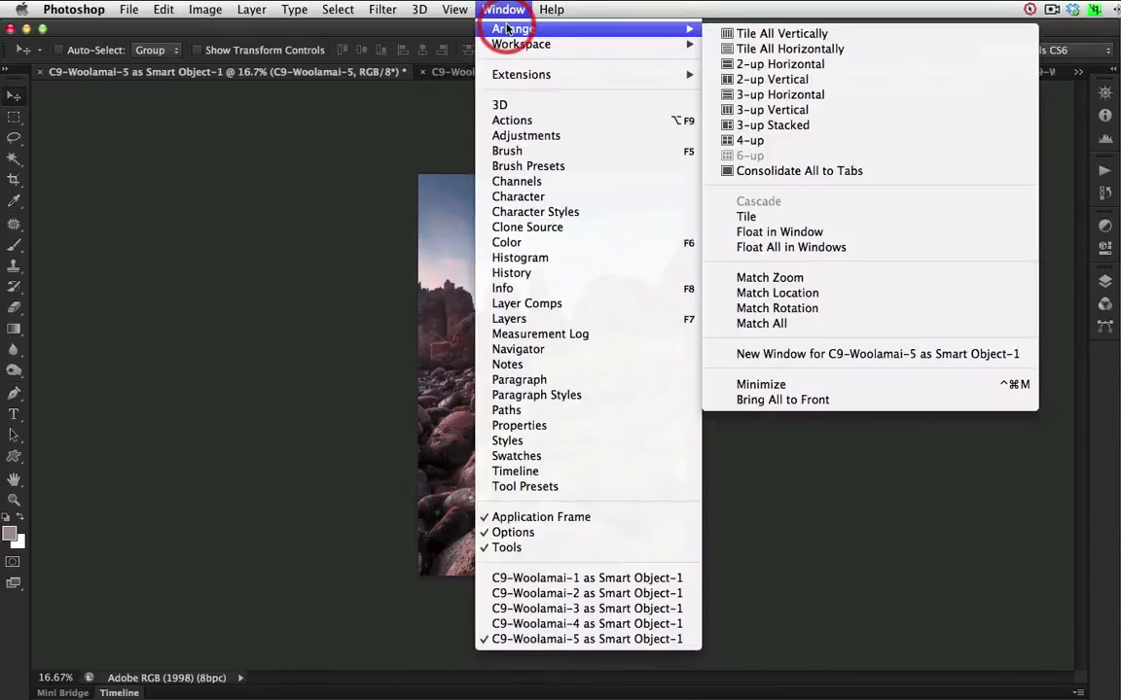
left_click(770, 34)
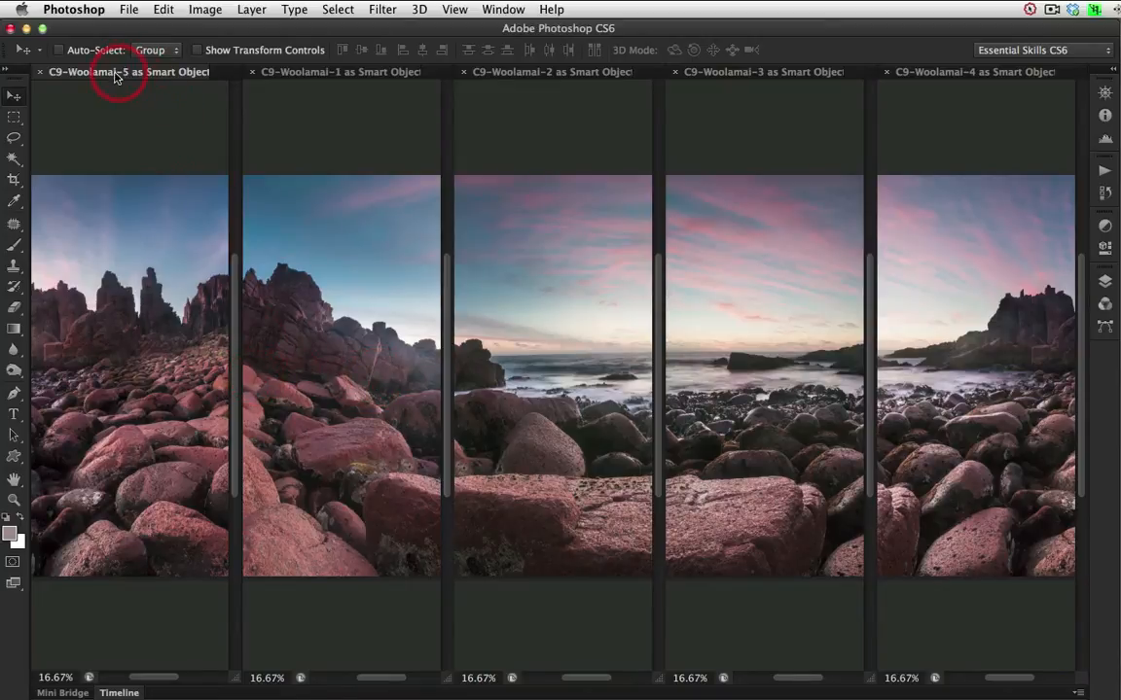
left_click_drag(92, 71, 1087, 76)
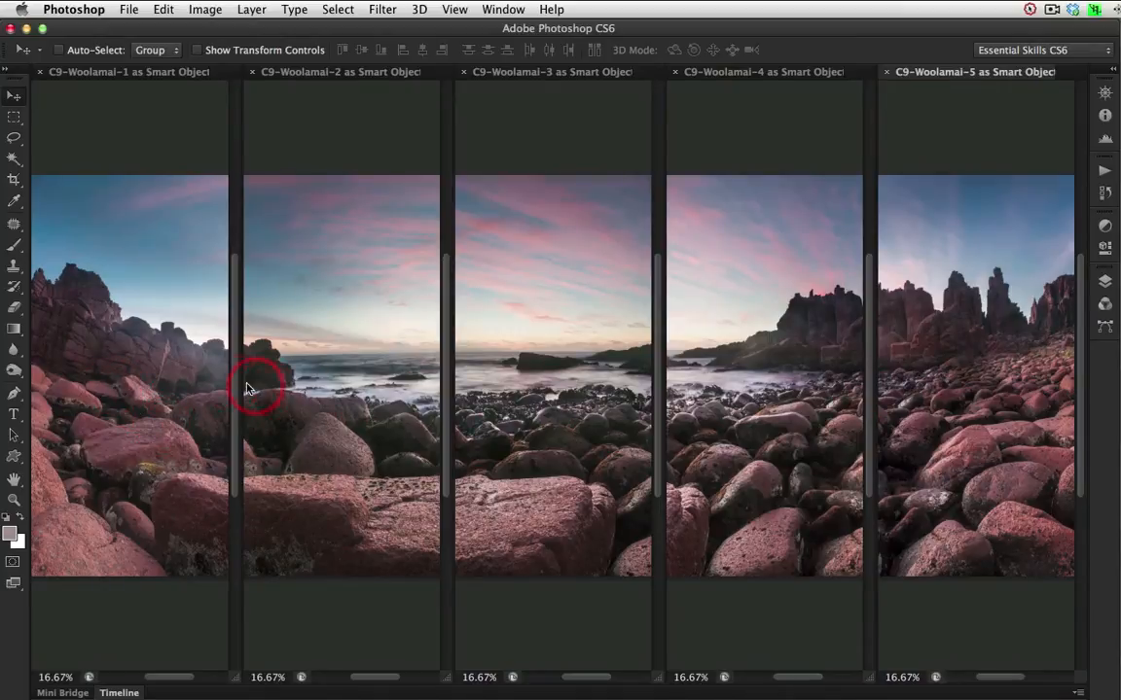
mouse_move(169, 679)
left_mouse_down()
mouse_move(180, 678)
mouse_move(158, 680)
mouse_move(171, 678)
left_mouse_up()
left_click_drag(359, 680, 354, 679)
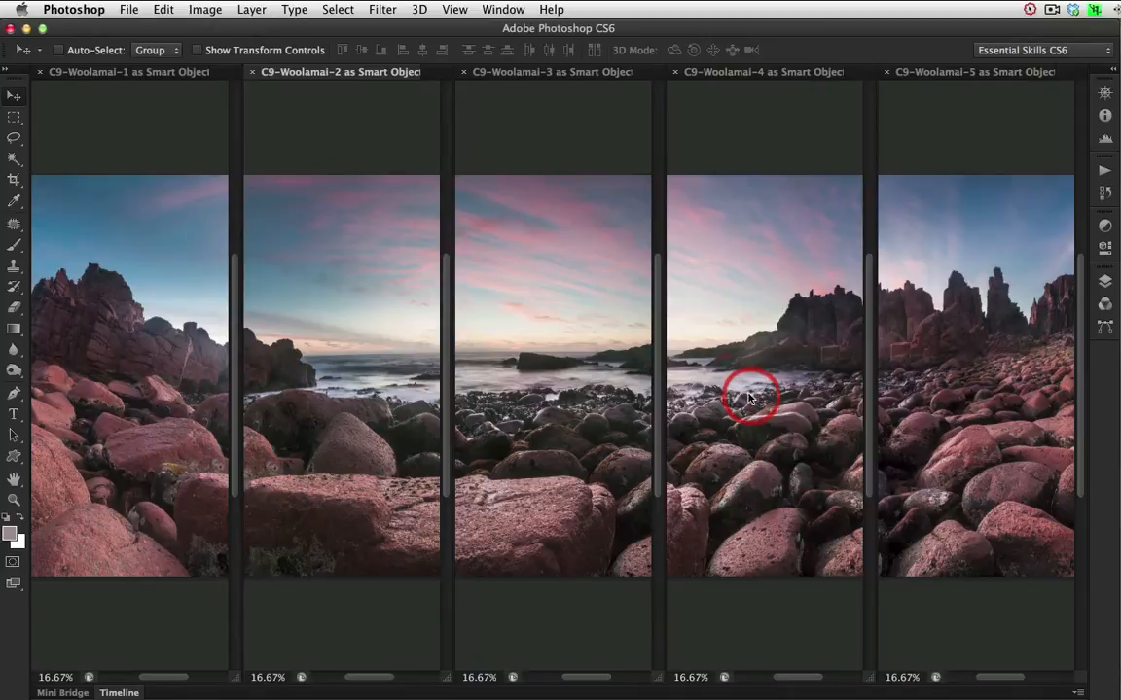
Close all open documents without saving, applying the choice to every file.
left_click(136, 12)
left_click(146, 150)
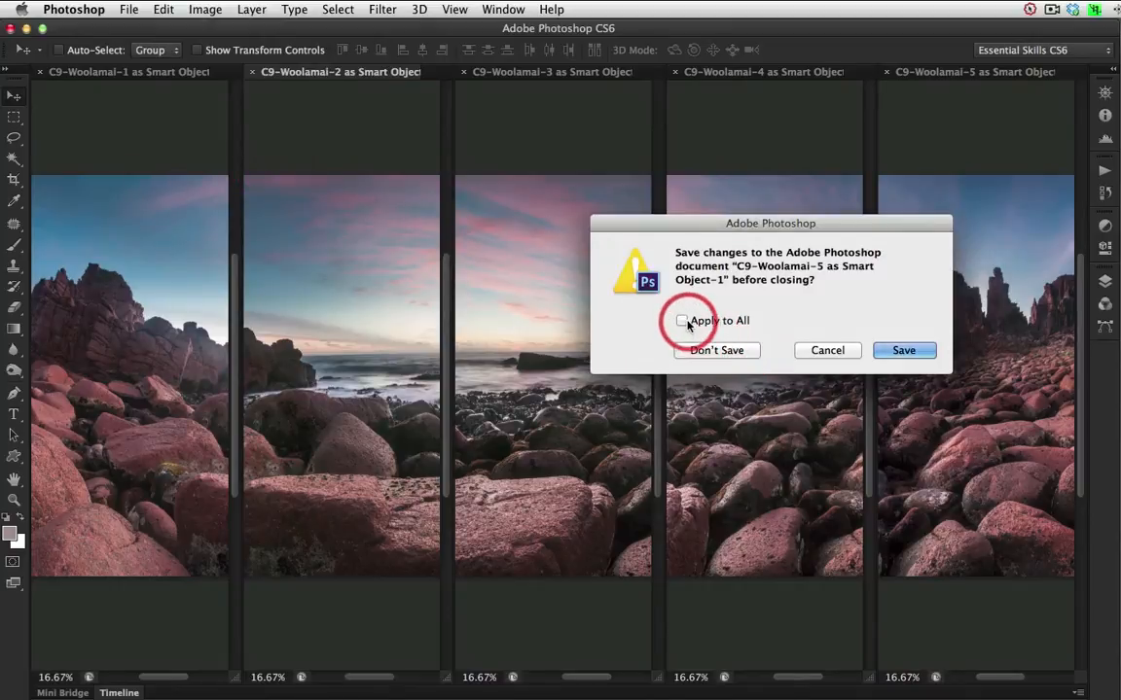
left_click(681, 321)
left_click(708, 349)
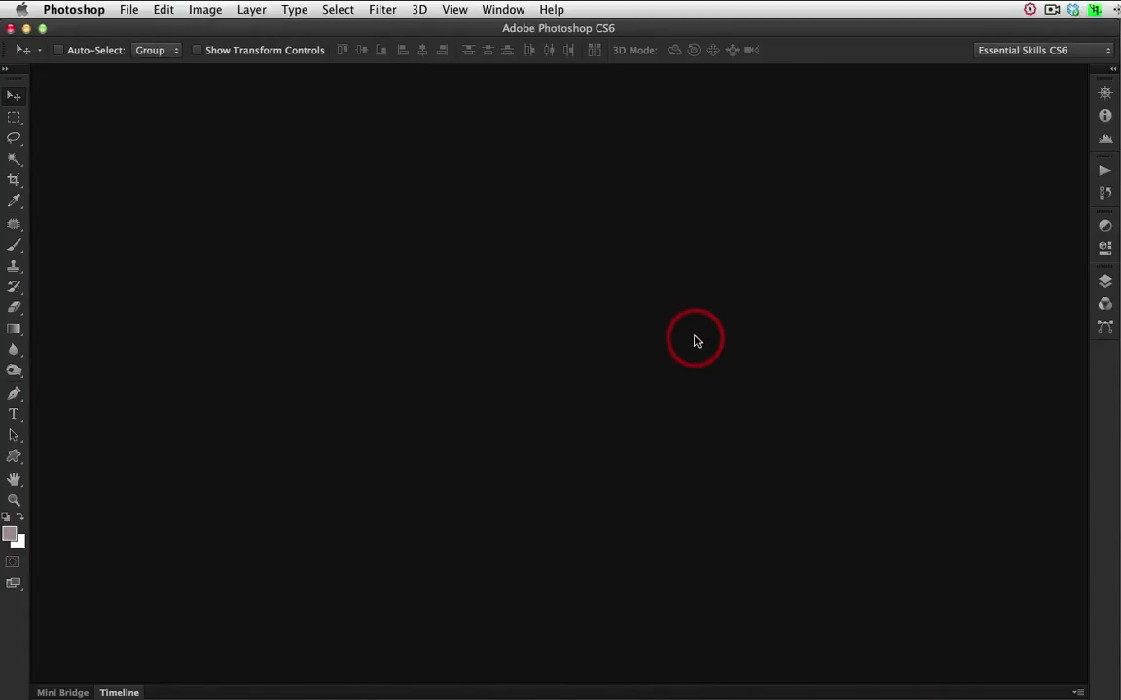
Photomerge C9-Woolamai-1.dng to C9-Woolamai-5.dng from the COMPOSITE folder, using the Auto layout with Blend Images Together.
left_click(132, 11)
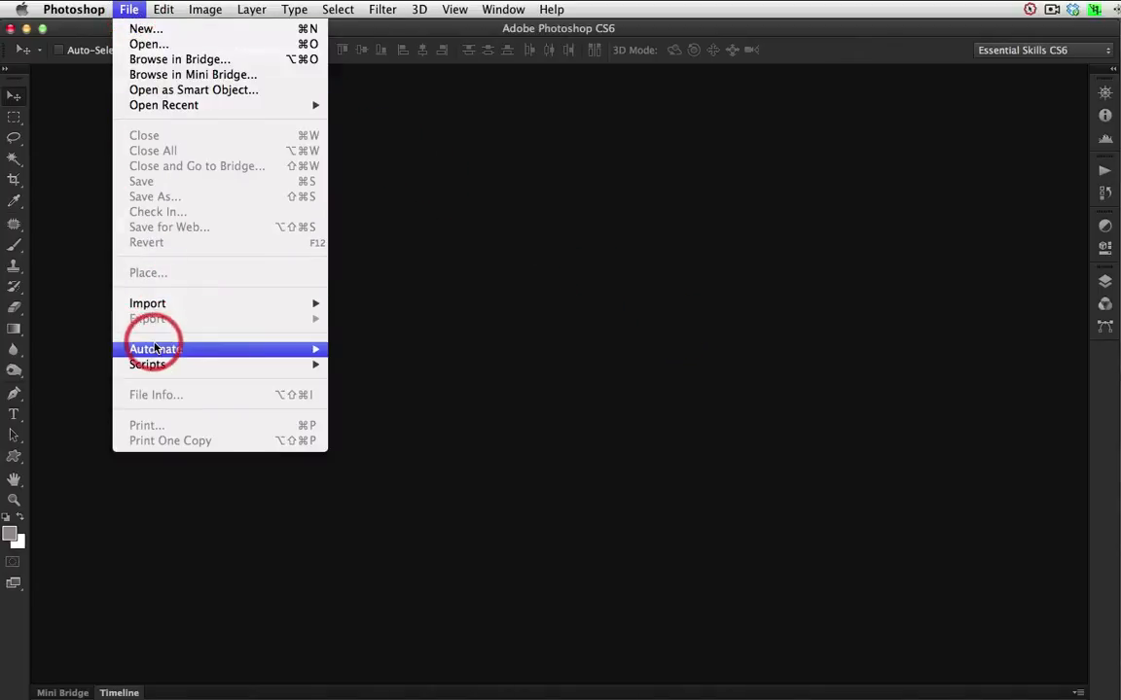
mouse_move(155, 349)
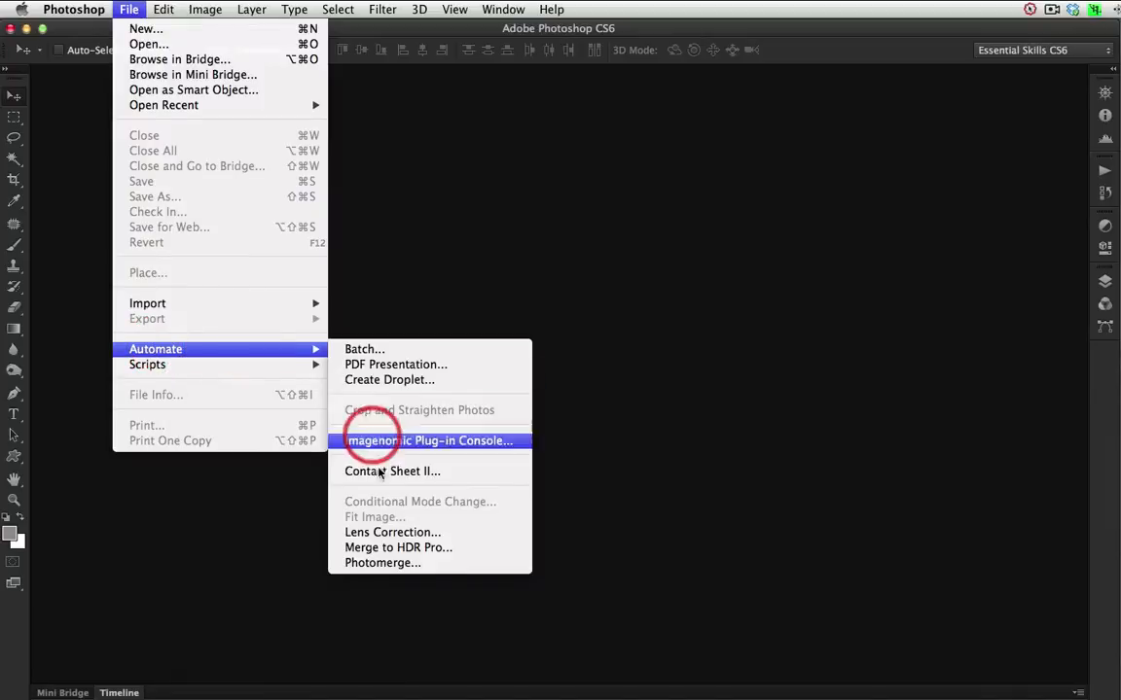
left_click(391, 566)
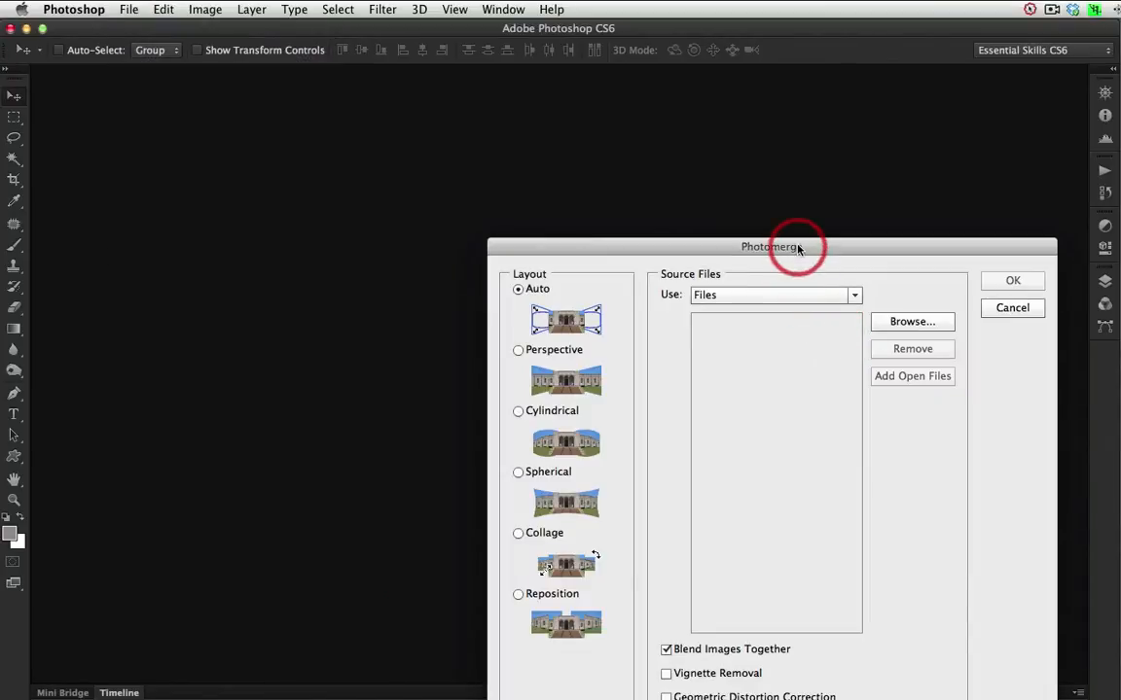
left_click_drag(798, 247, 645, 153)
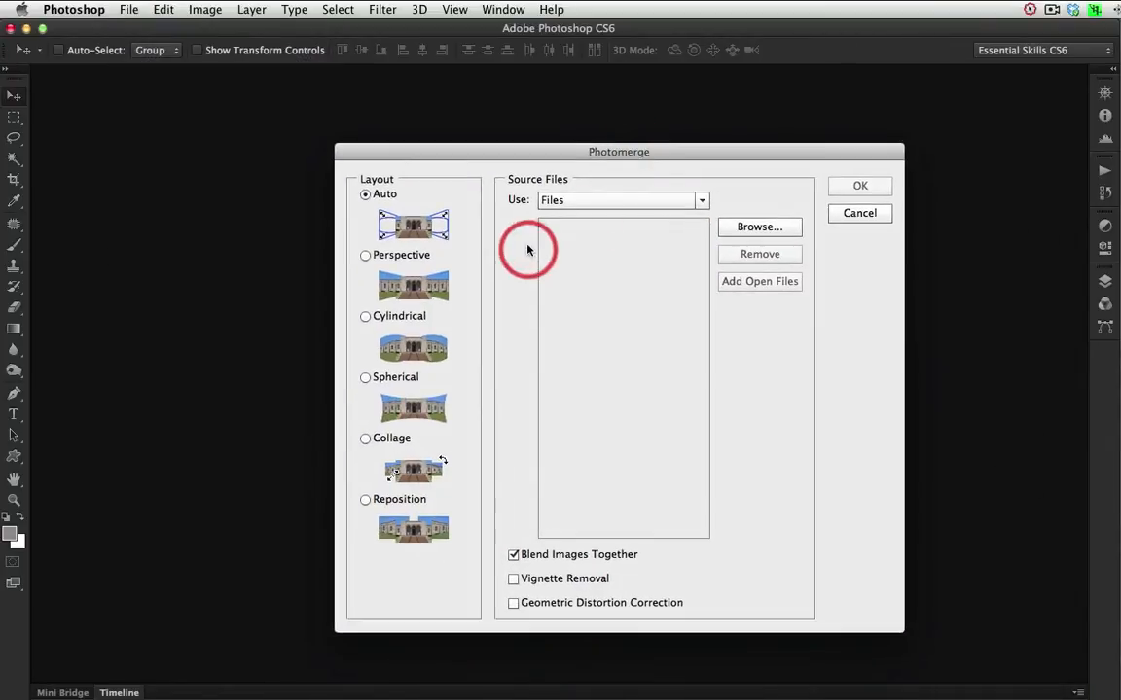
left_click(762, 230)
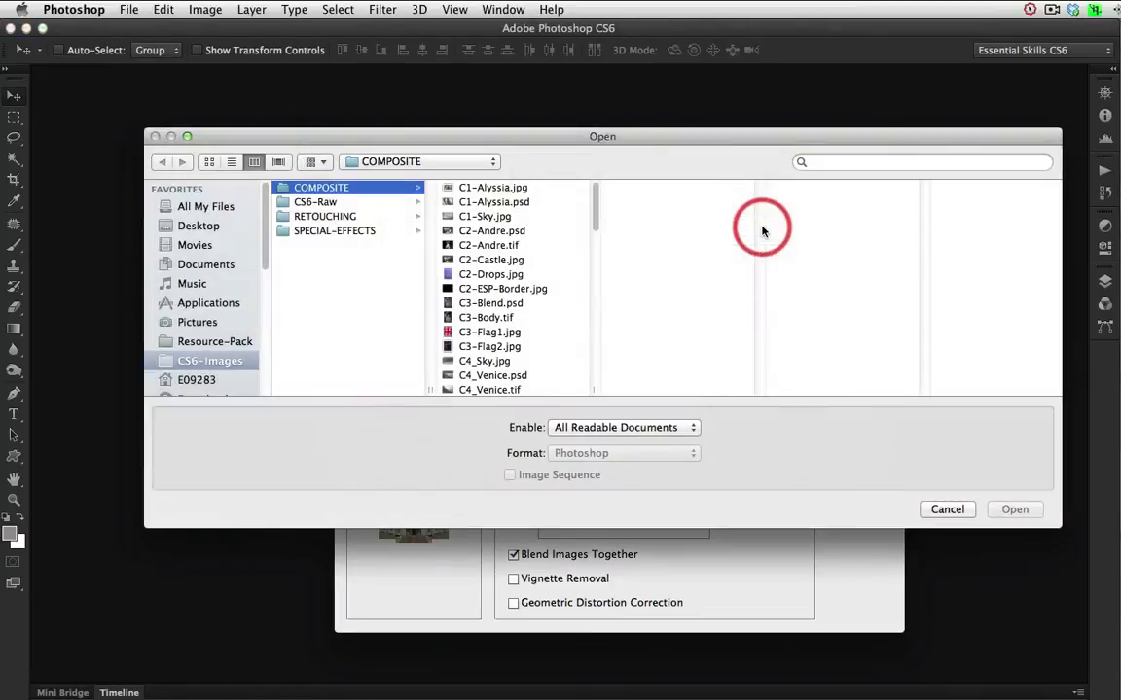
left_click_drag(591, 187, 592, 337)
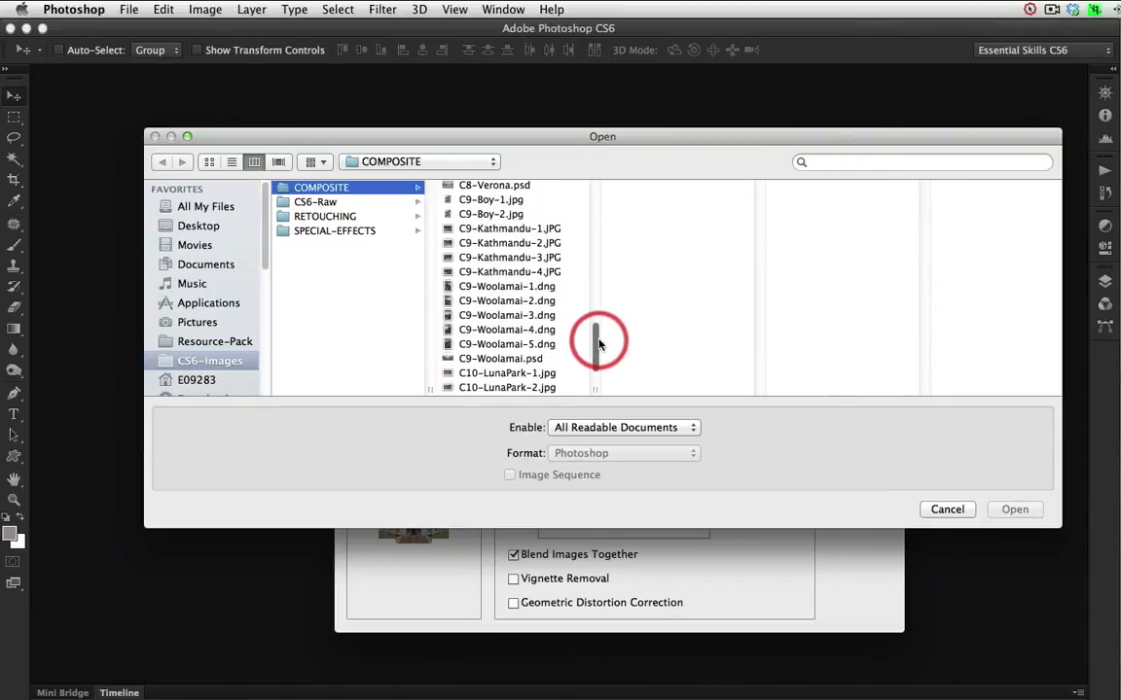
left_click_drag(562, 292, 544, 348)
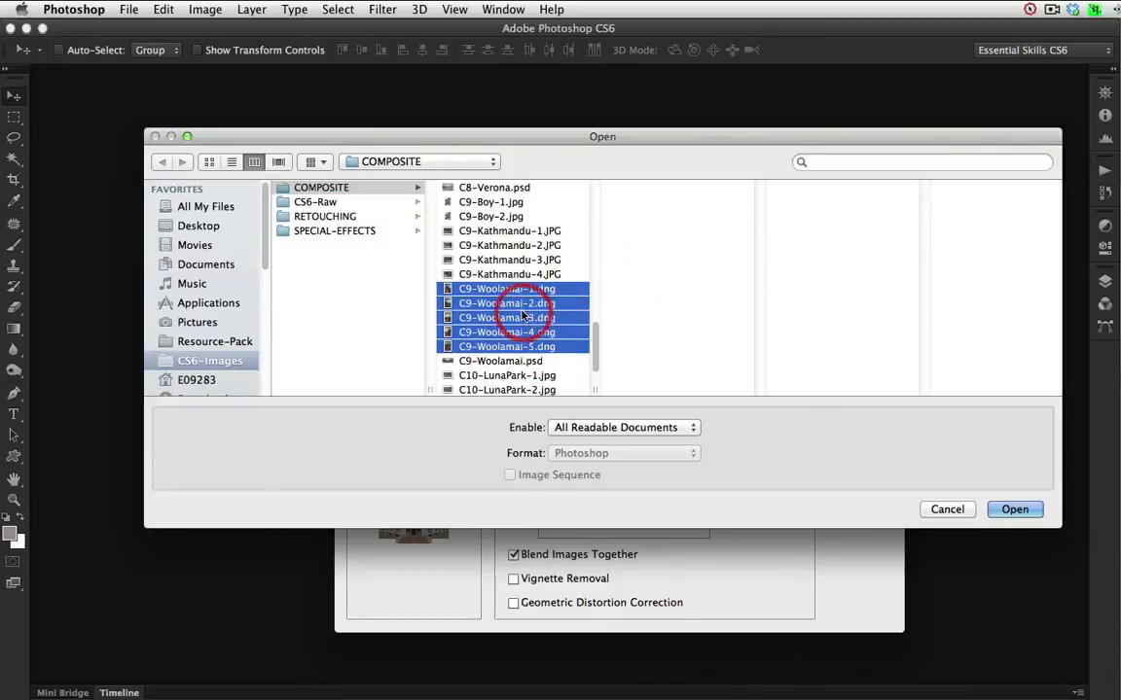
left_click(1015, 510)
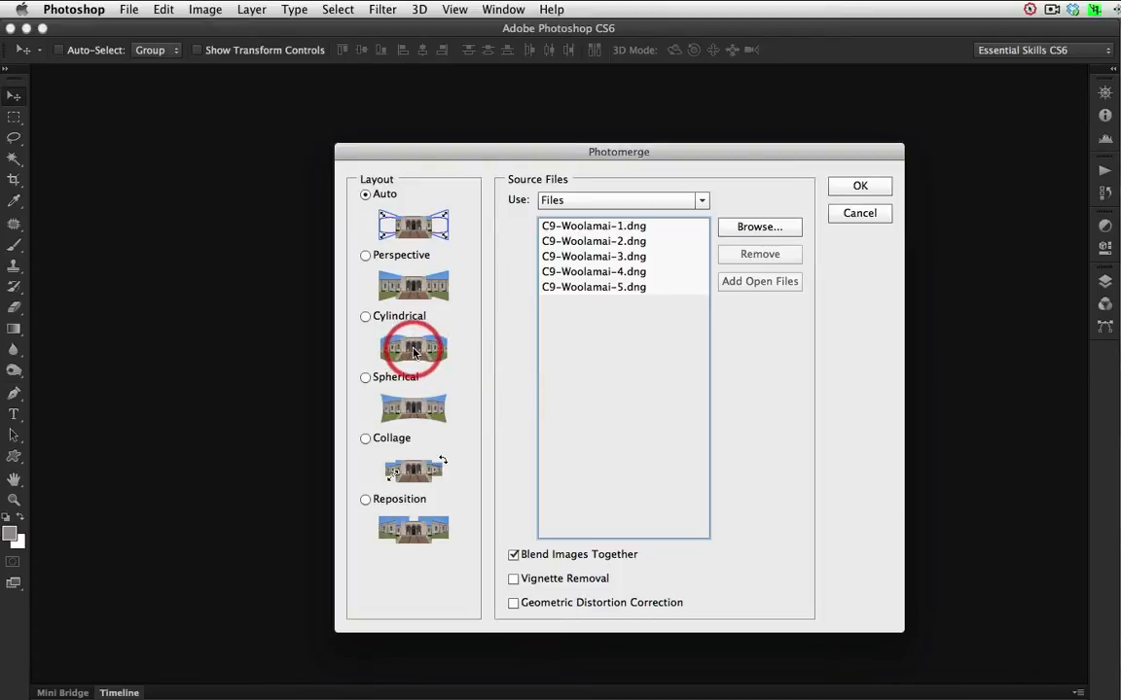
left_click(861, 184)
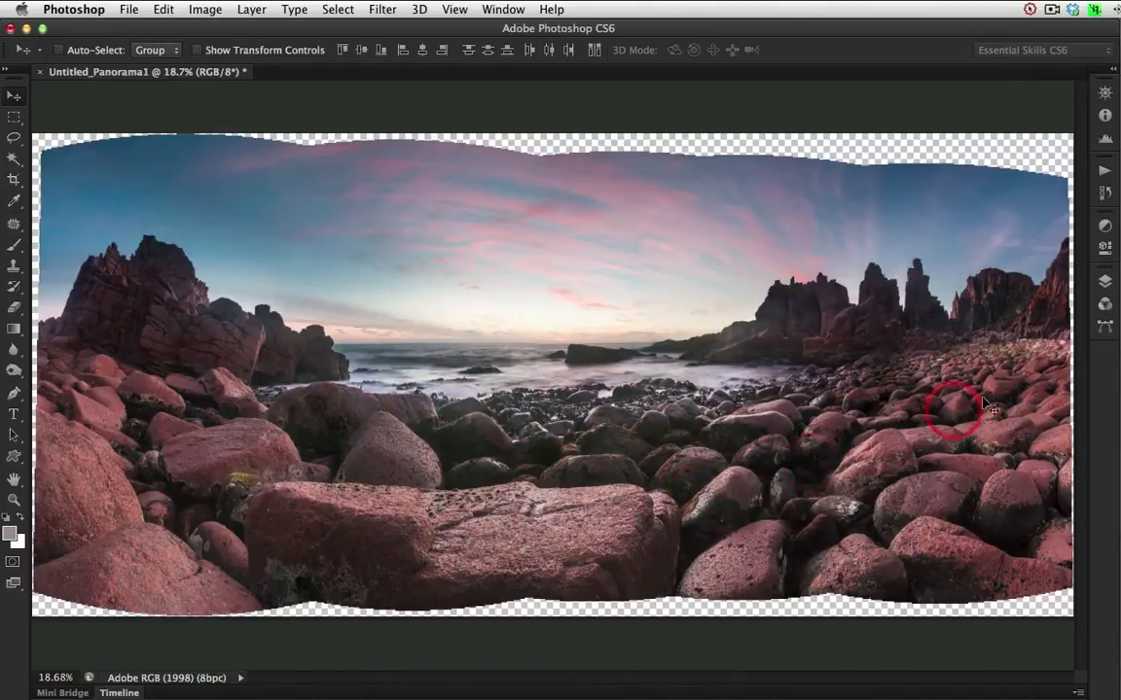
Examine the layer mask of the C9-Woolamai-2.dng layer, first on its own and then as a red overlay on the panorama.
left_click(1105, 283)
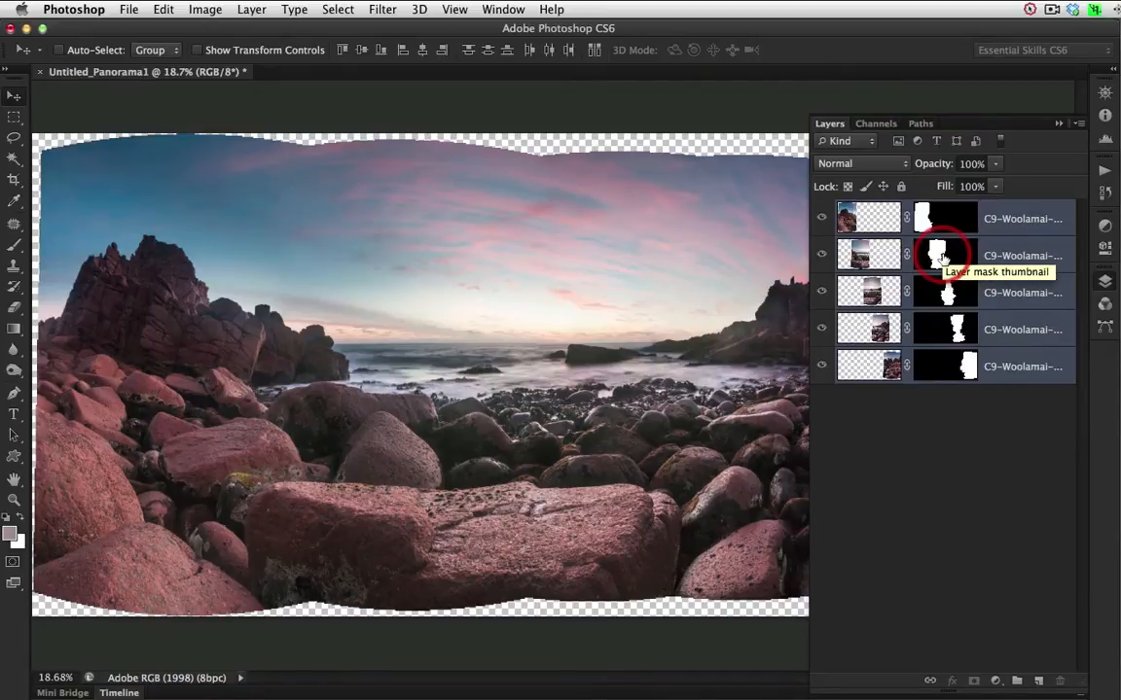
left_click(941, 256, "alt")
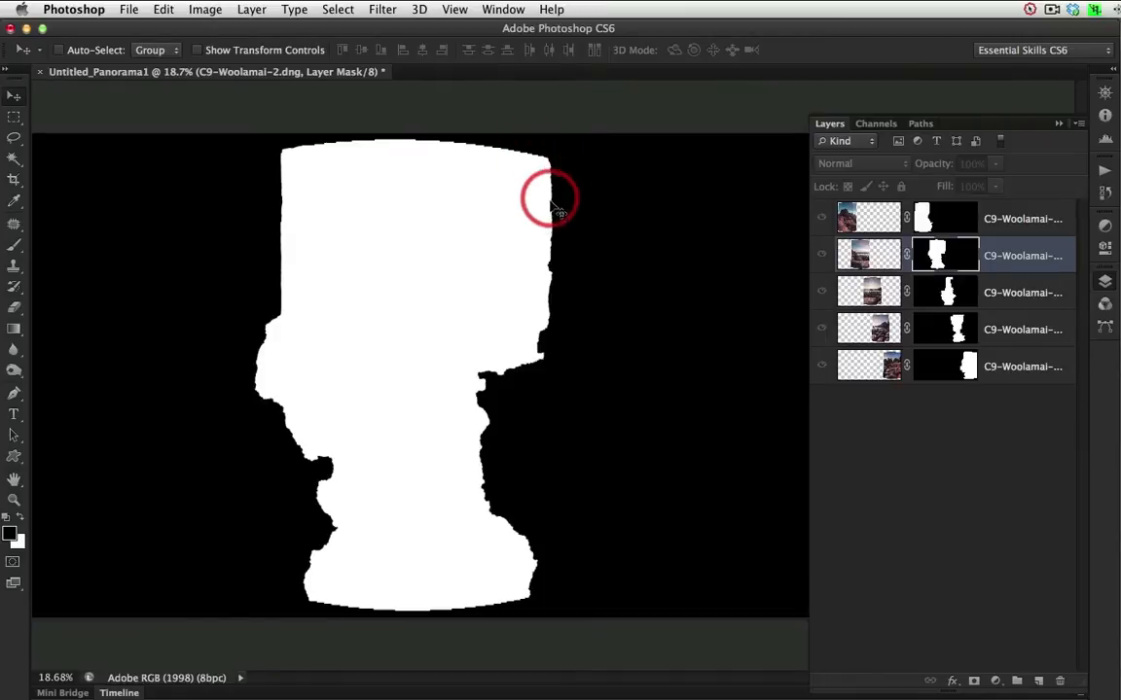
mouse_move(538, 348)
left_mouse_down()
mouse_move(497, 347)
mouse_move(474, 379)
mouse_move(496, 448)
left_mouse_up()
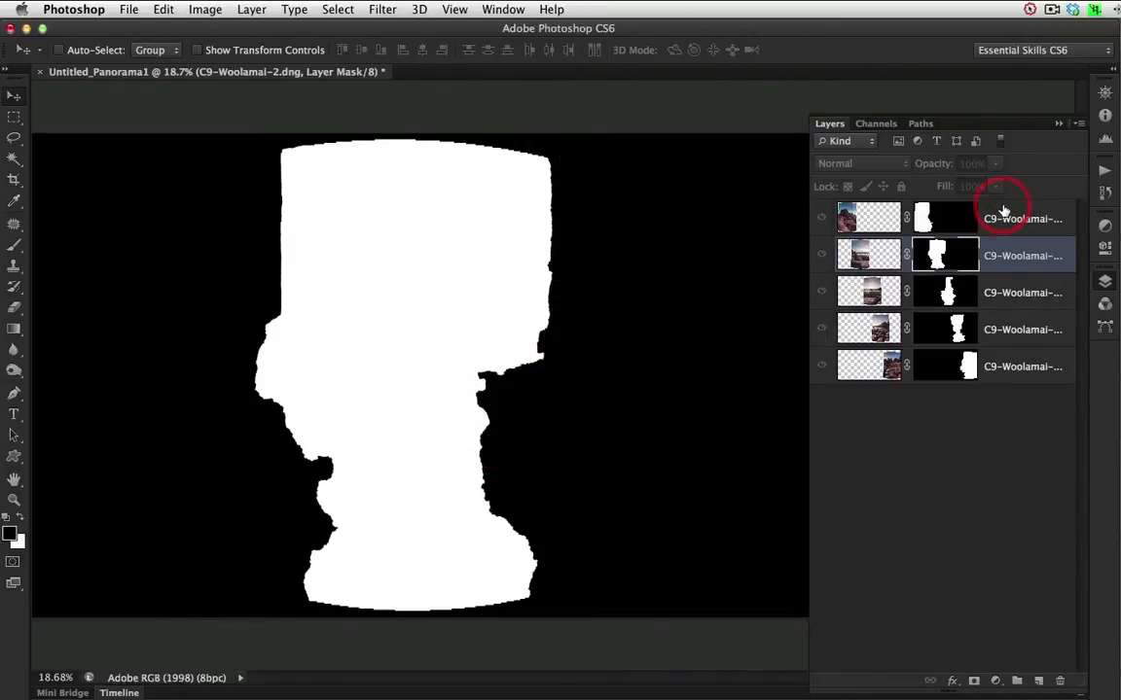
left_click(934, 258, "alt")
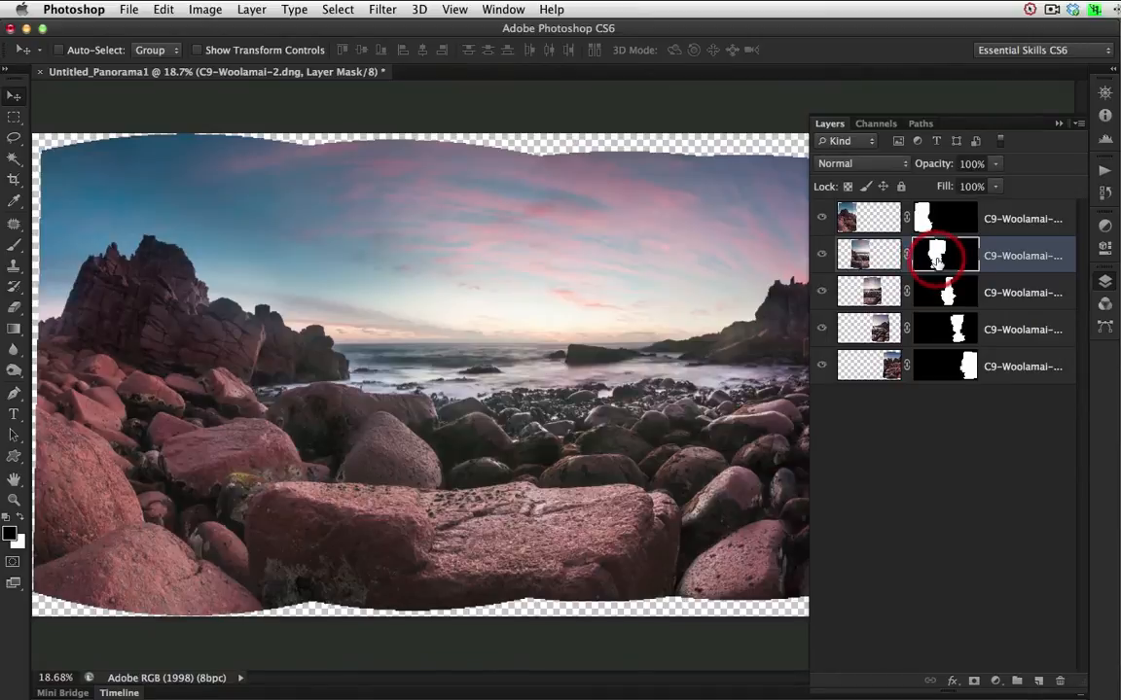
left_click(936, 258, "alt+shift")
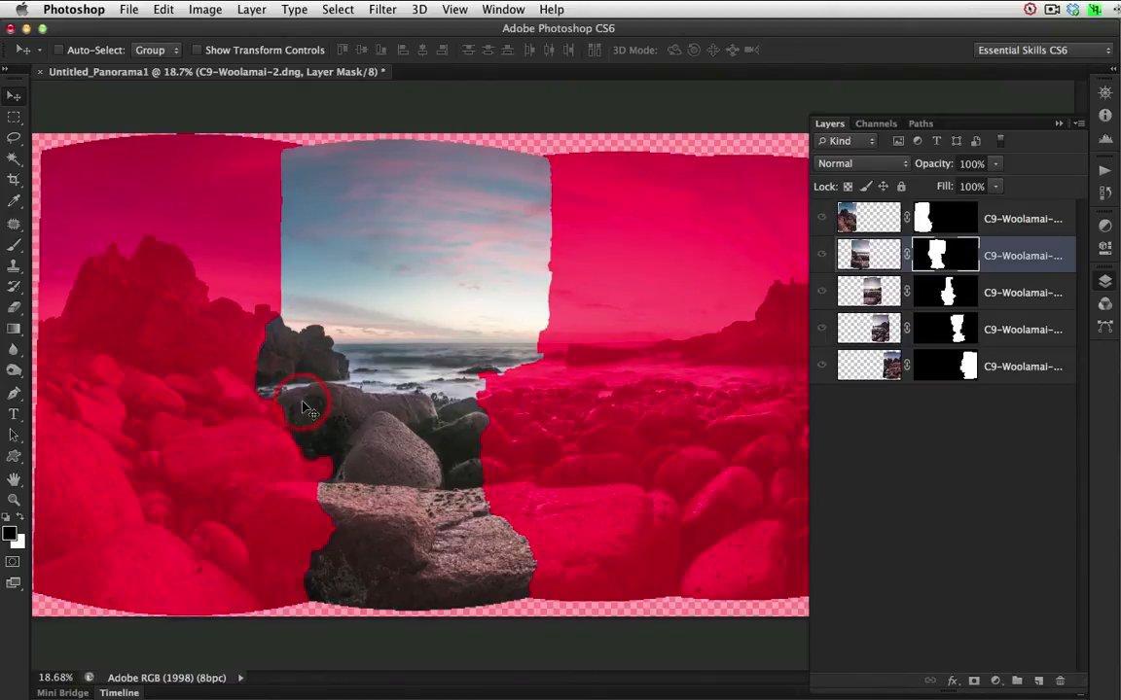
left_click(873, 255)
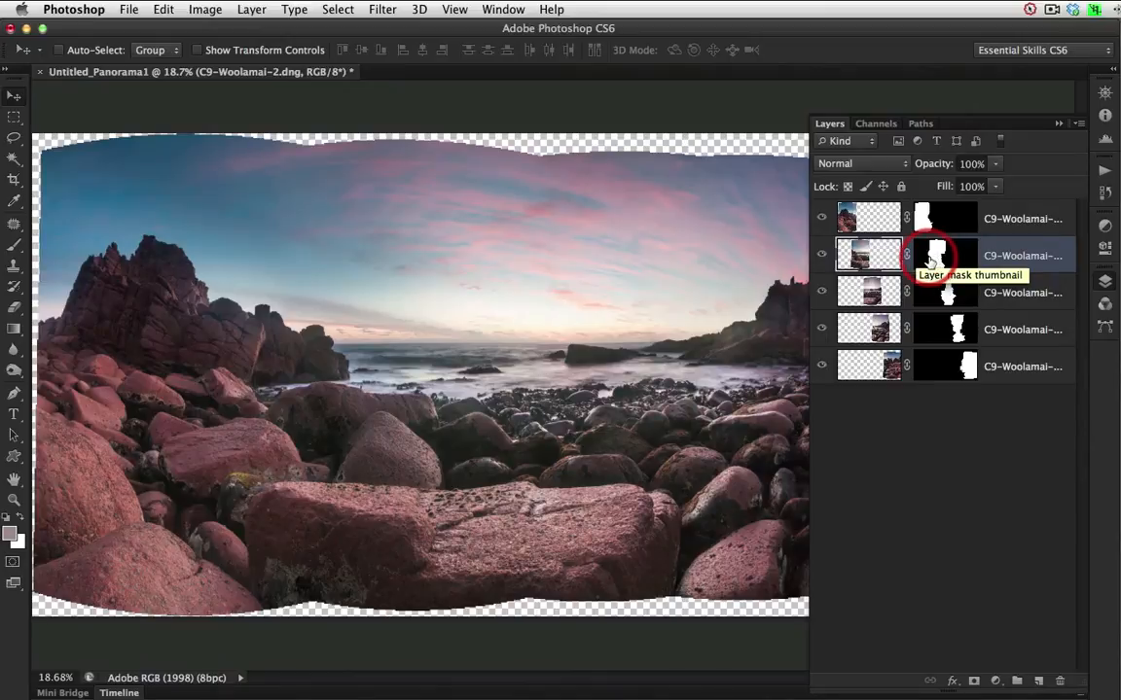
left_click(933, 260)
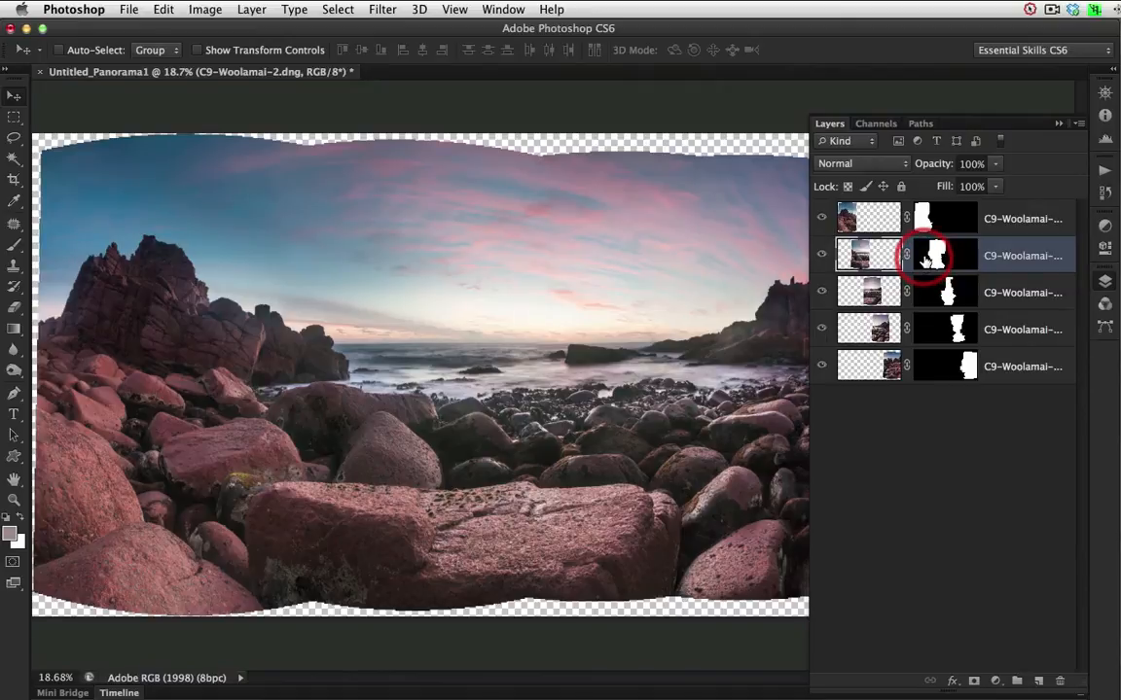
Merge the visible panorama layers into one and select the transparent areas around the image with the Magic Wand.
left_click(1077, 125)
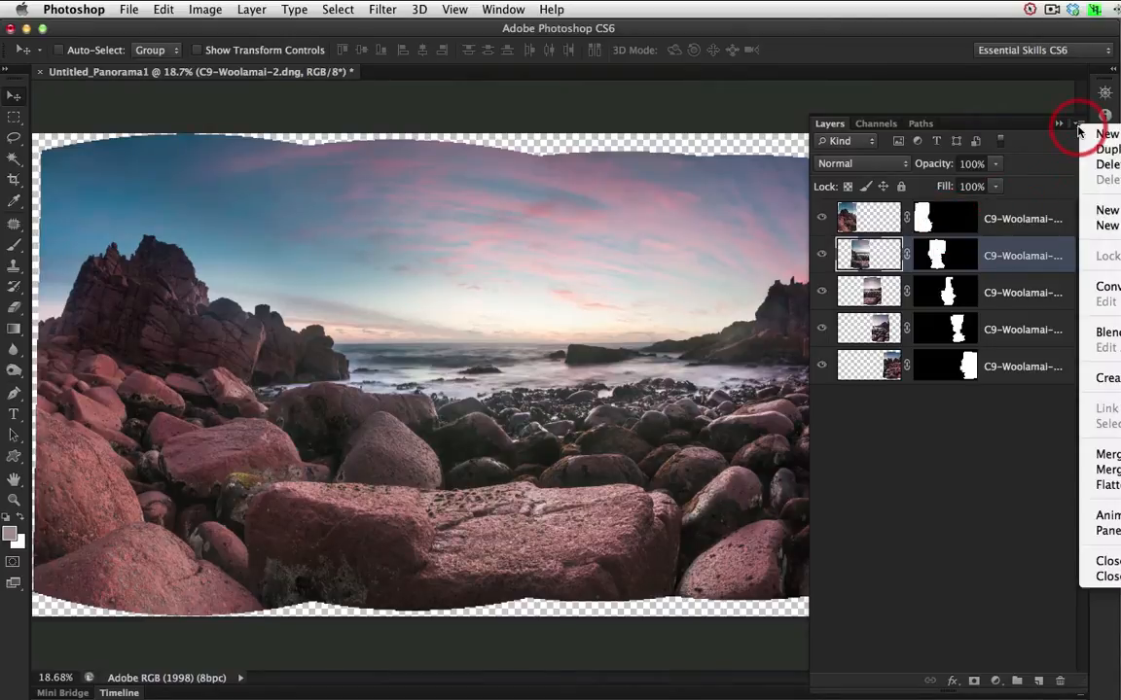
left_click(1109, 469)
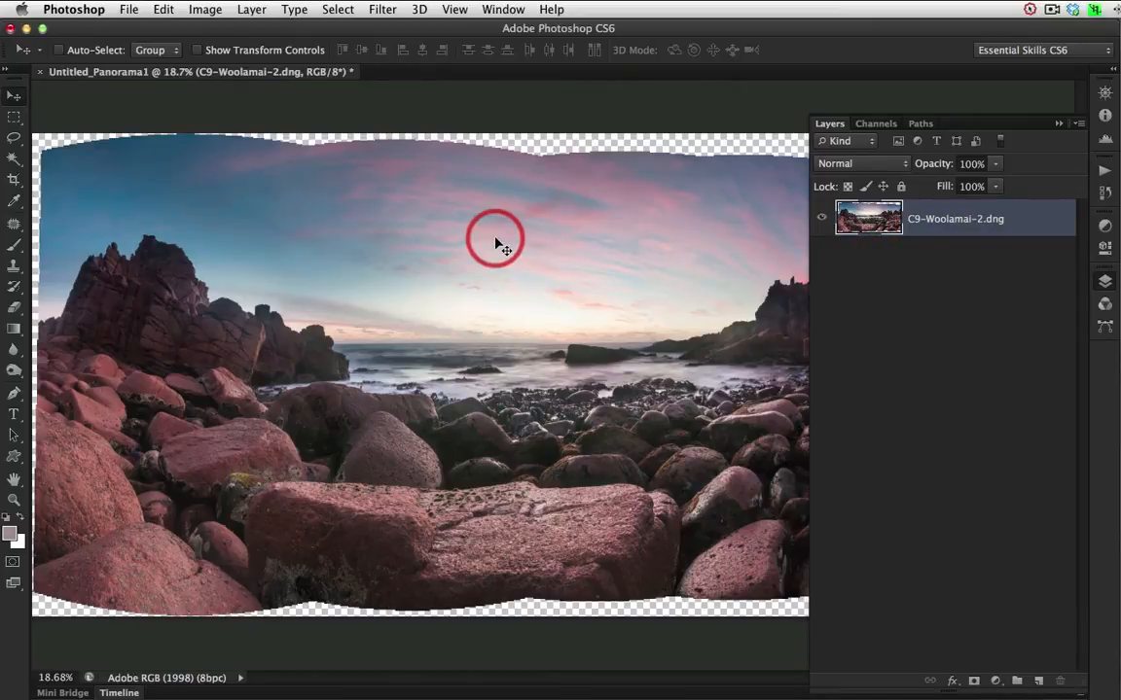
left_click(13, 160)
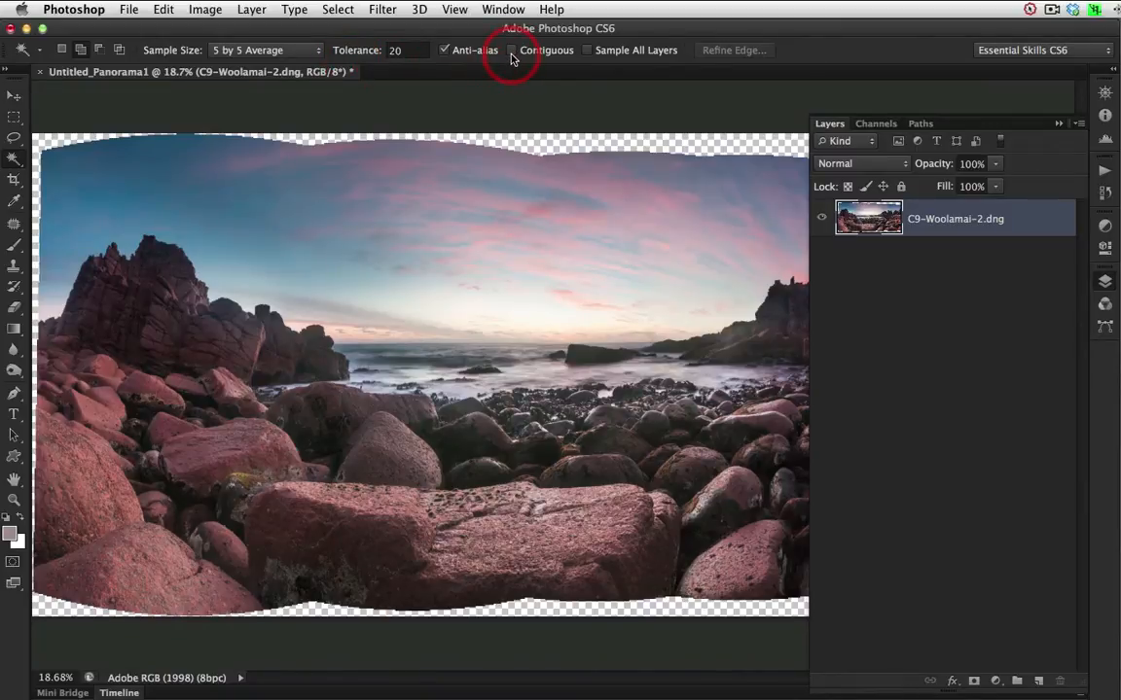
left_click(54, 139)
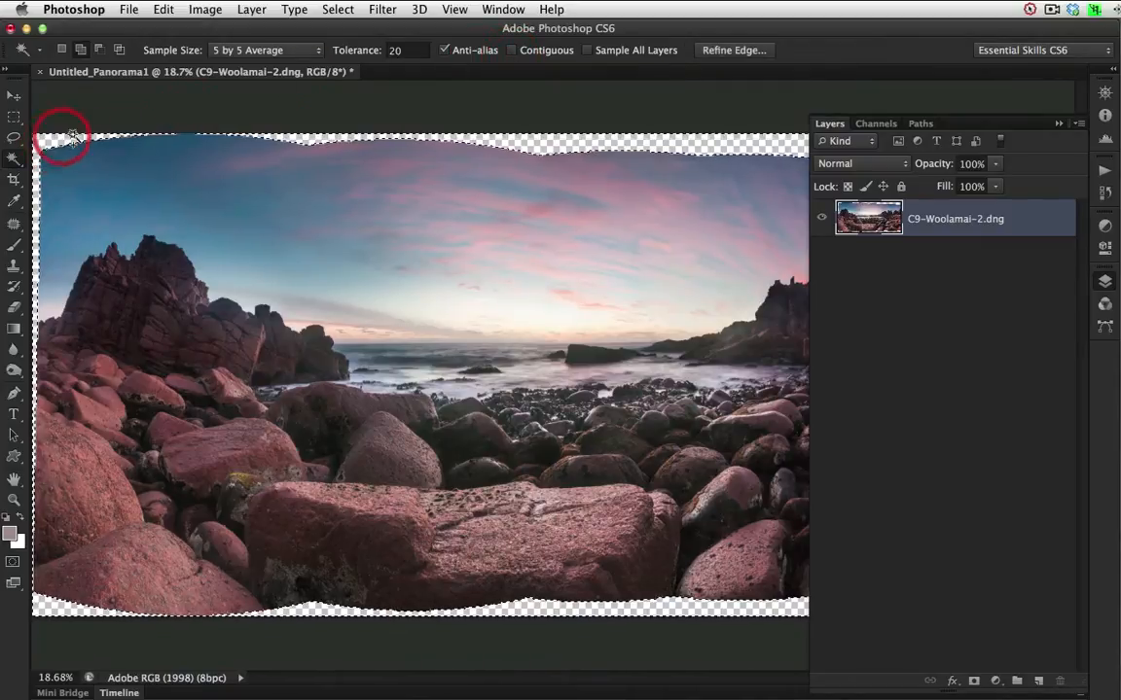
left_click(588, 133)
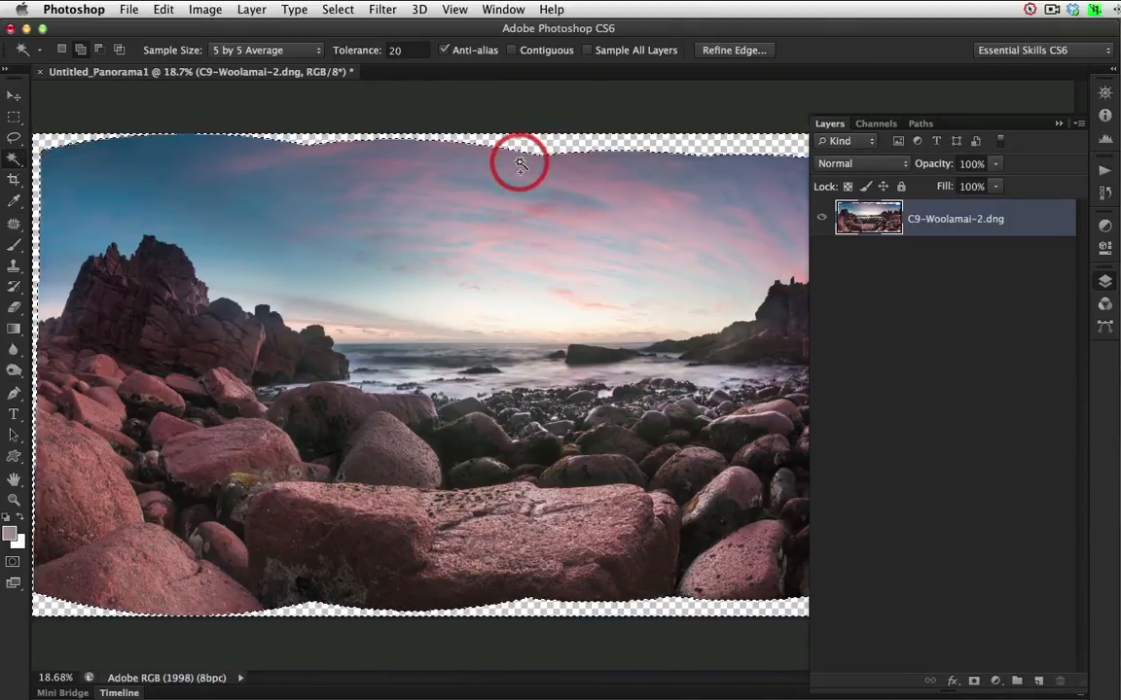
Expand the selection of the transparent border by 20 pixels.
left_click(338, 10)
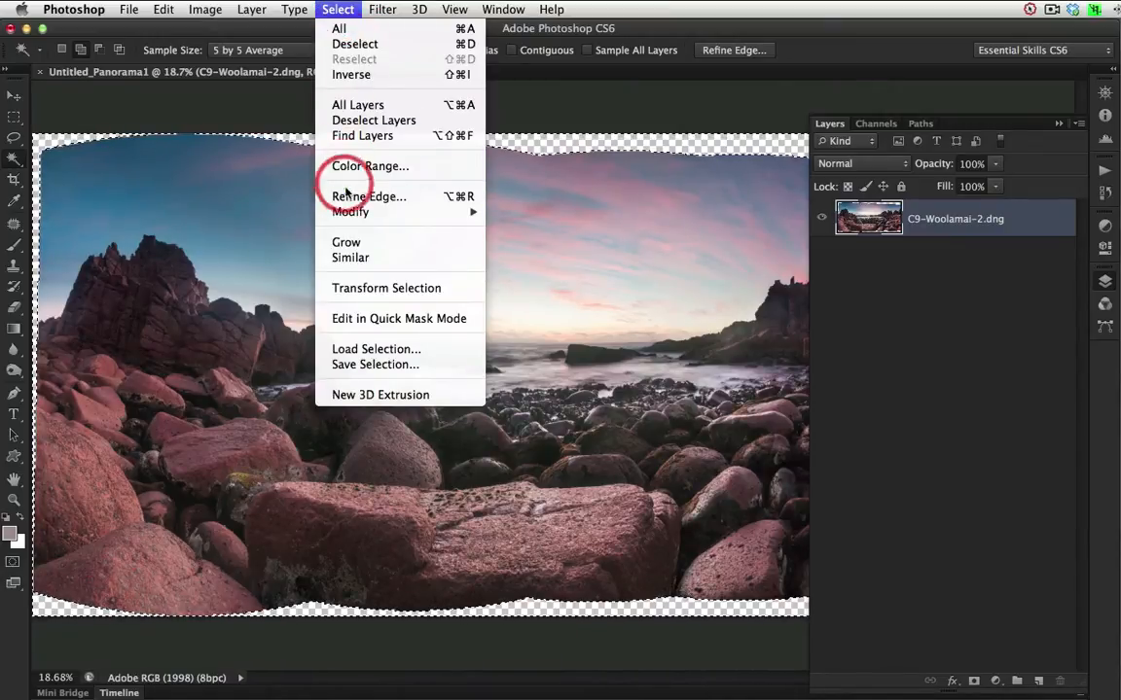
mouse_move(330, 212)
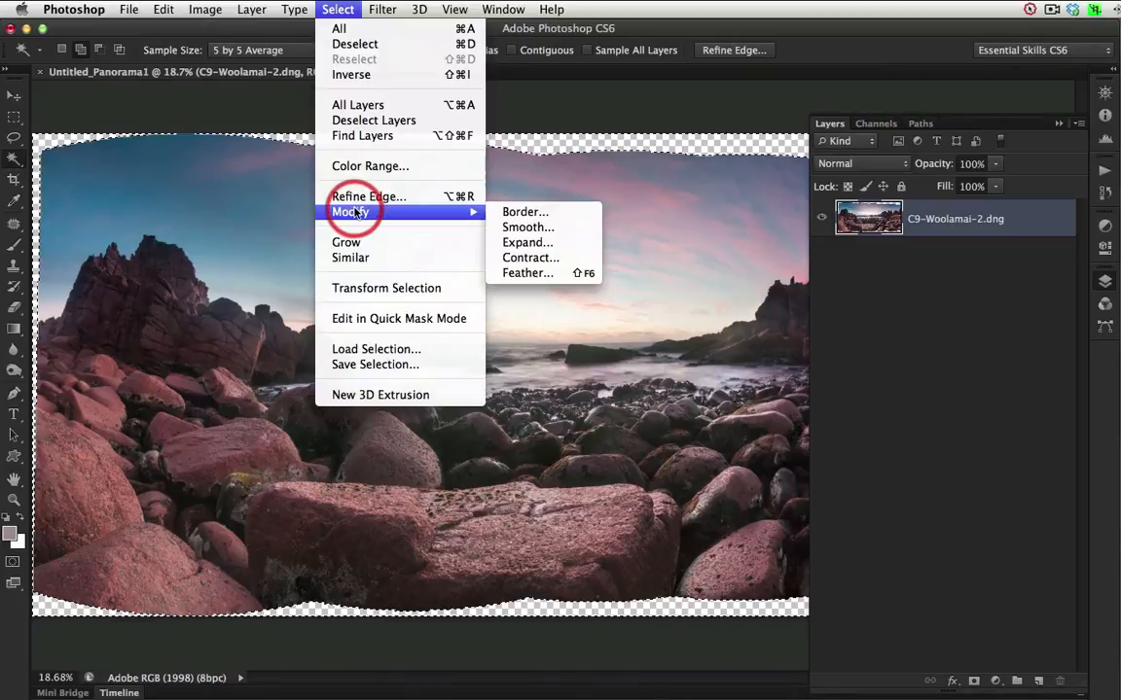
left_click(520, 242)
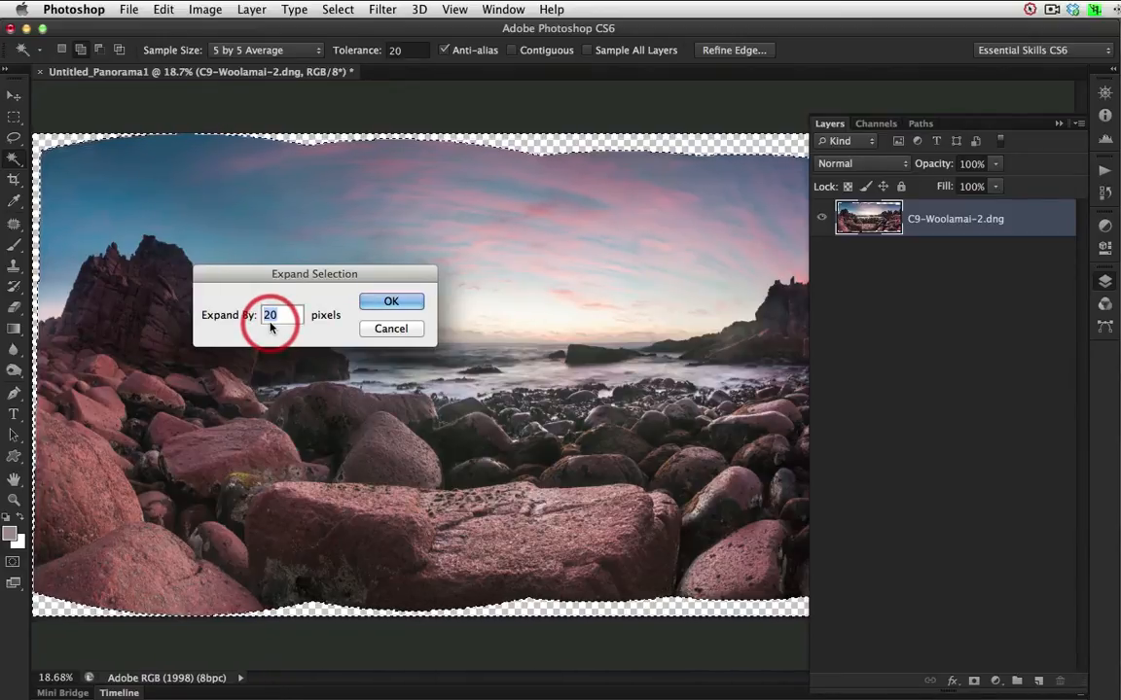
left_click(388, 302)
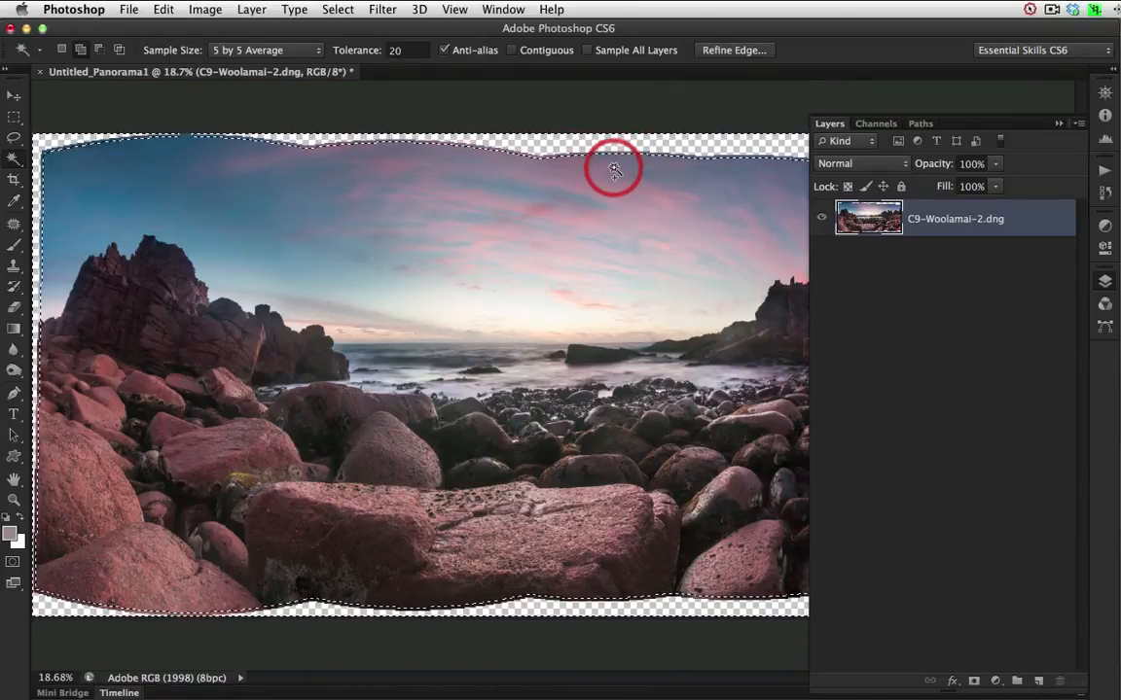
Fill the selected transparent border using Content-Aware in Normal mode at 100% opacity, then collapse the layer list and deselect.
left_click(163, 10)
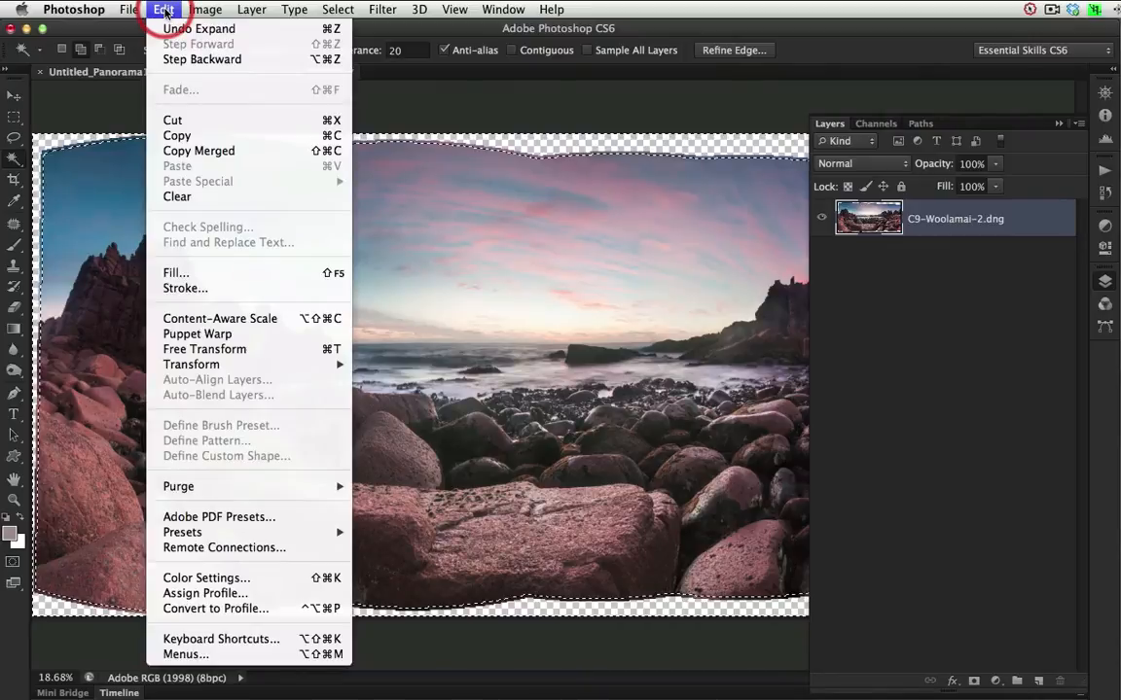
left_click(195, 272)
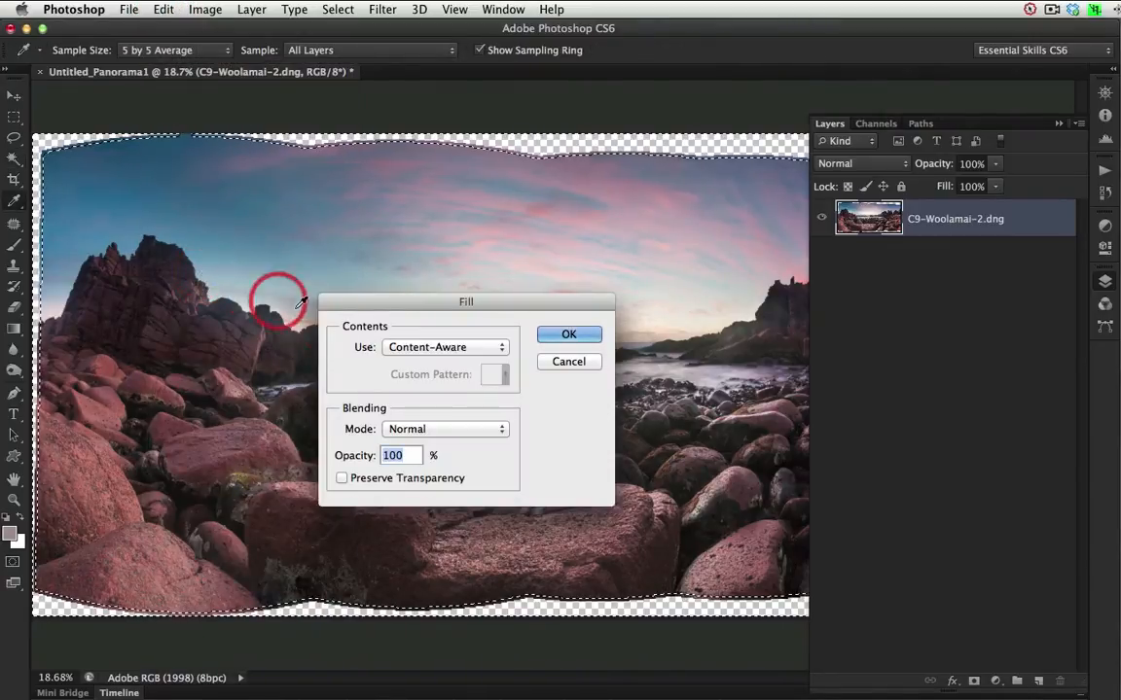
left_click(467, 349)
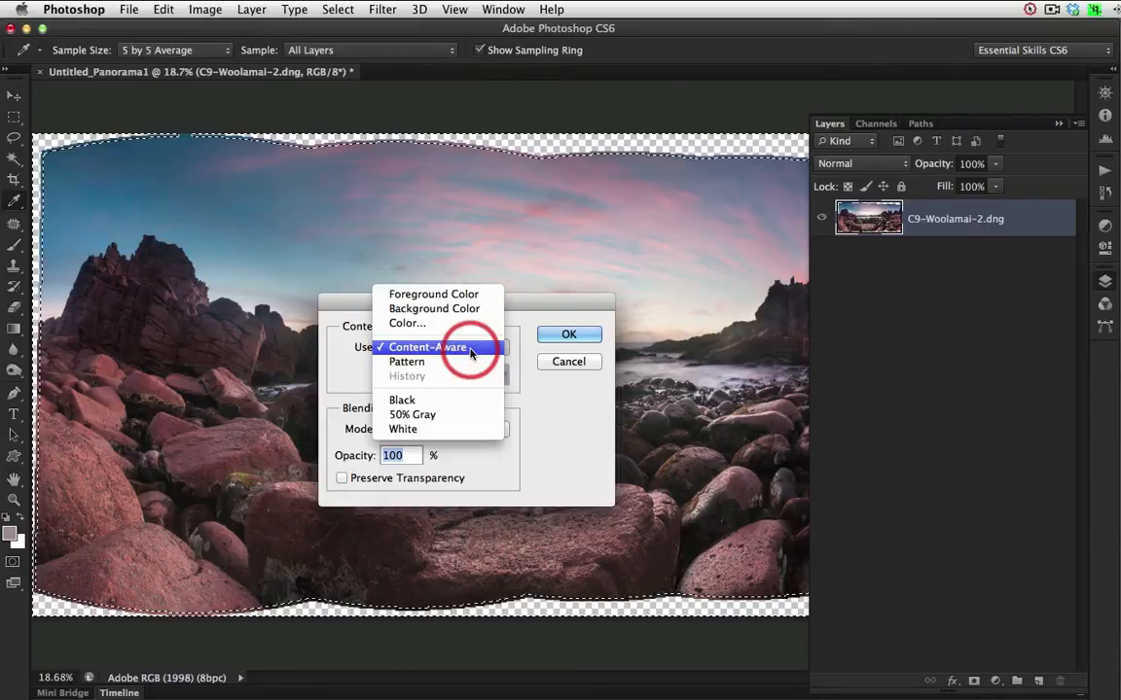
left_click(470, 350)
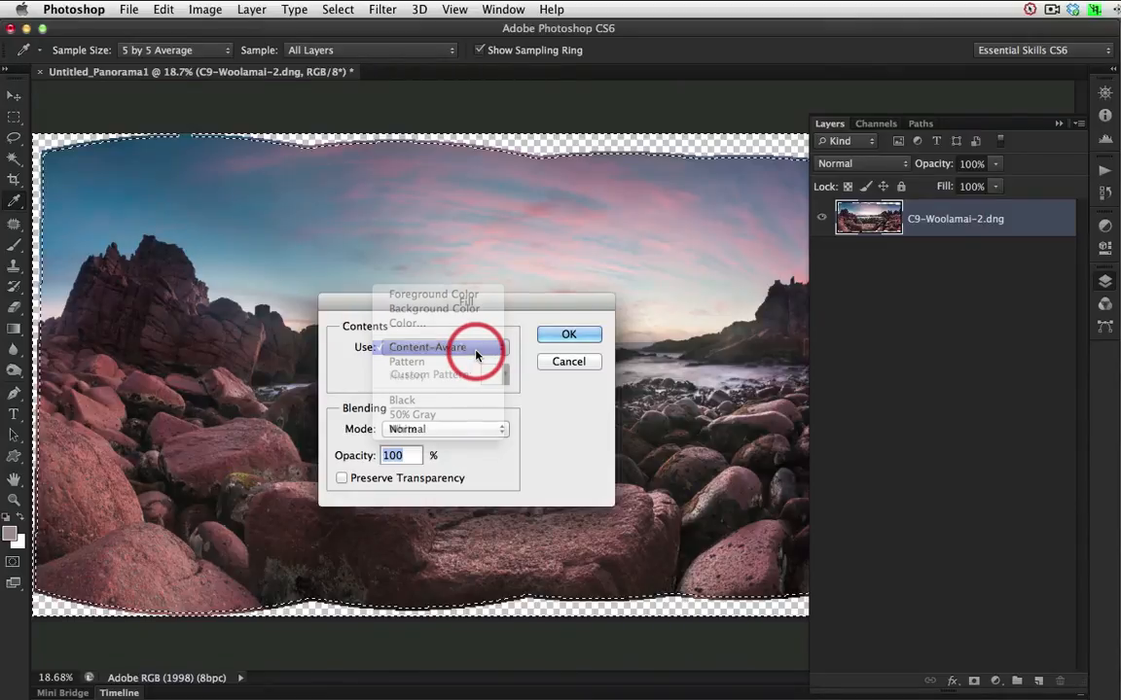
left_click(555, 337)
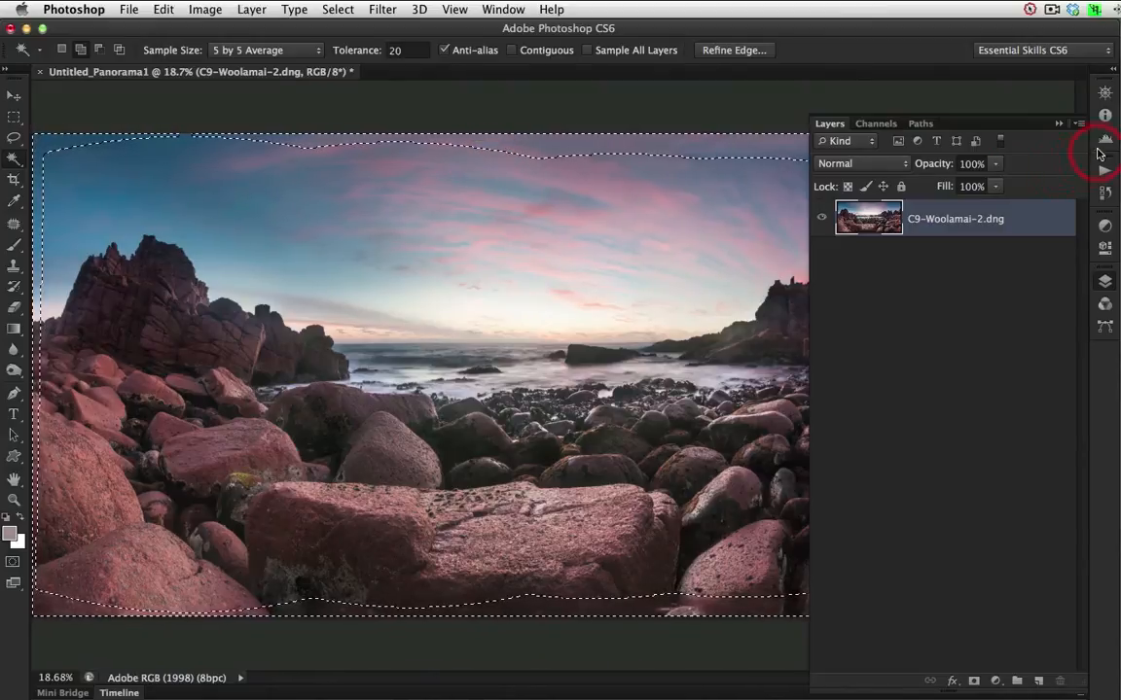
left_click(1059, 124)
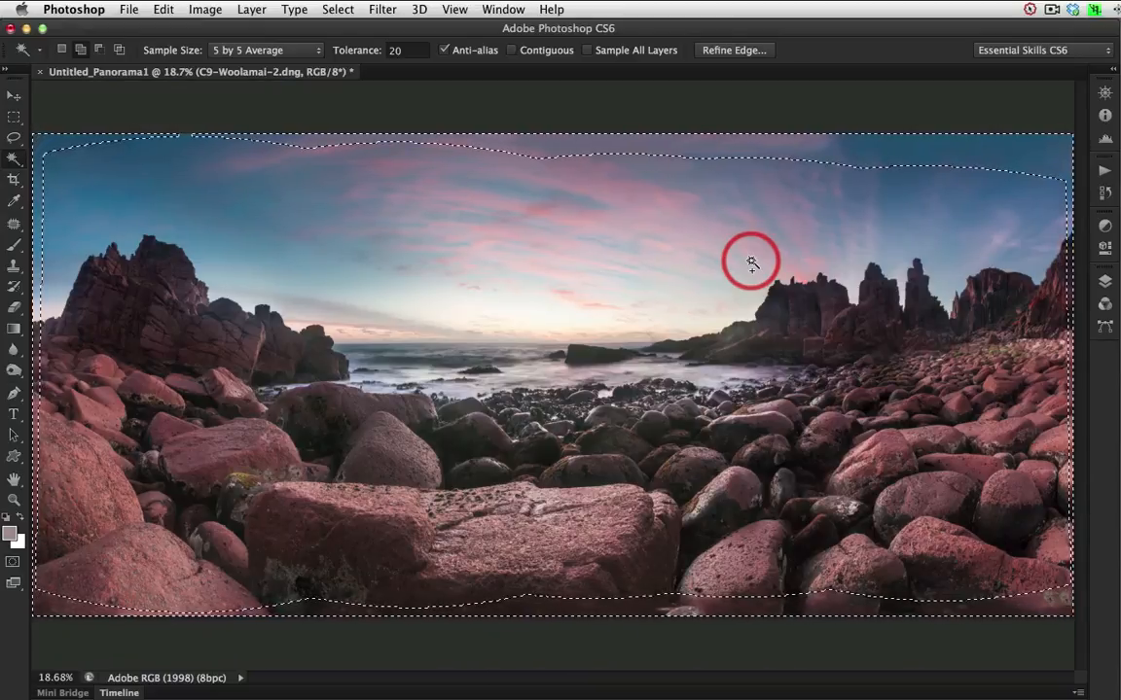
key("super+d")
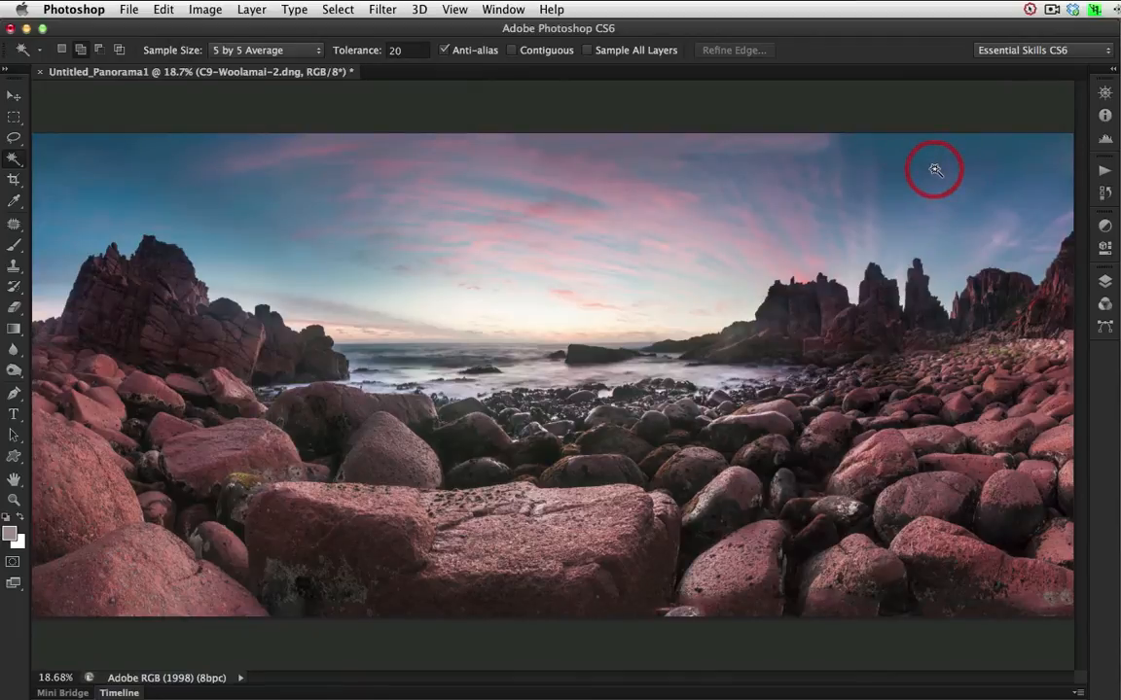
Crop a thin strip off the upper and lower edges of the panorama, keeping its full width and the cropped pixels.
left_click(22, 181)
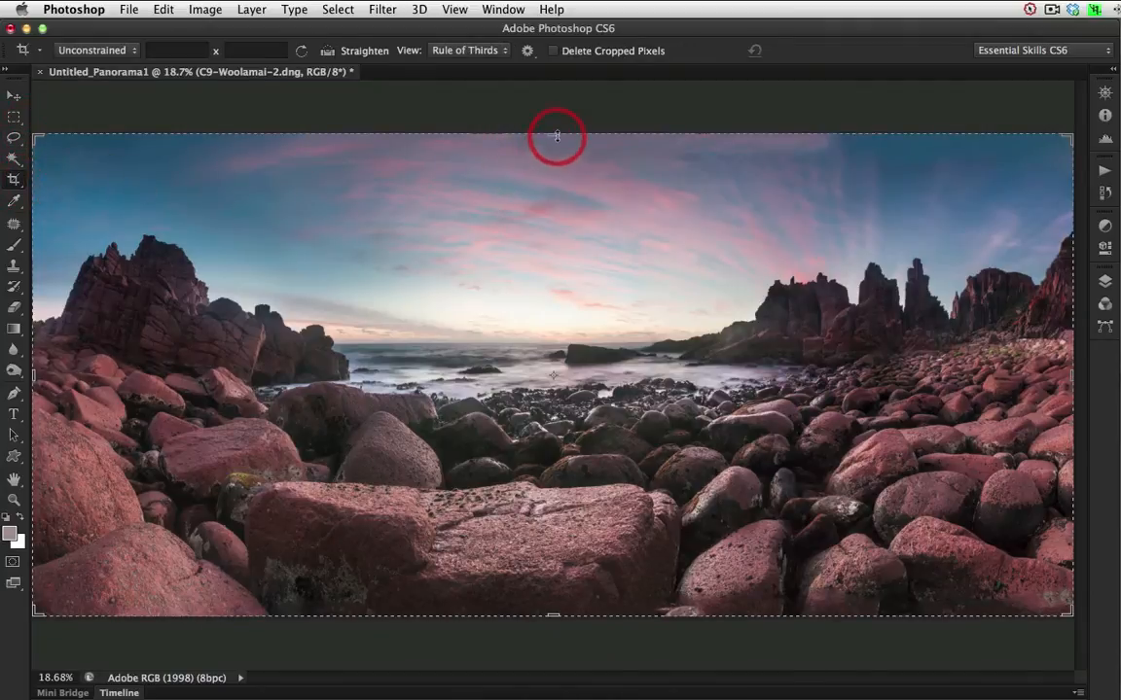
left_click_drag(557, 136, 557, 144)
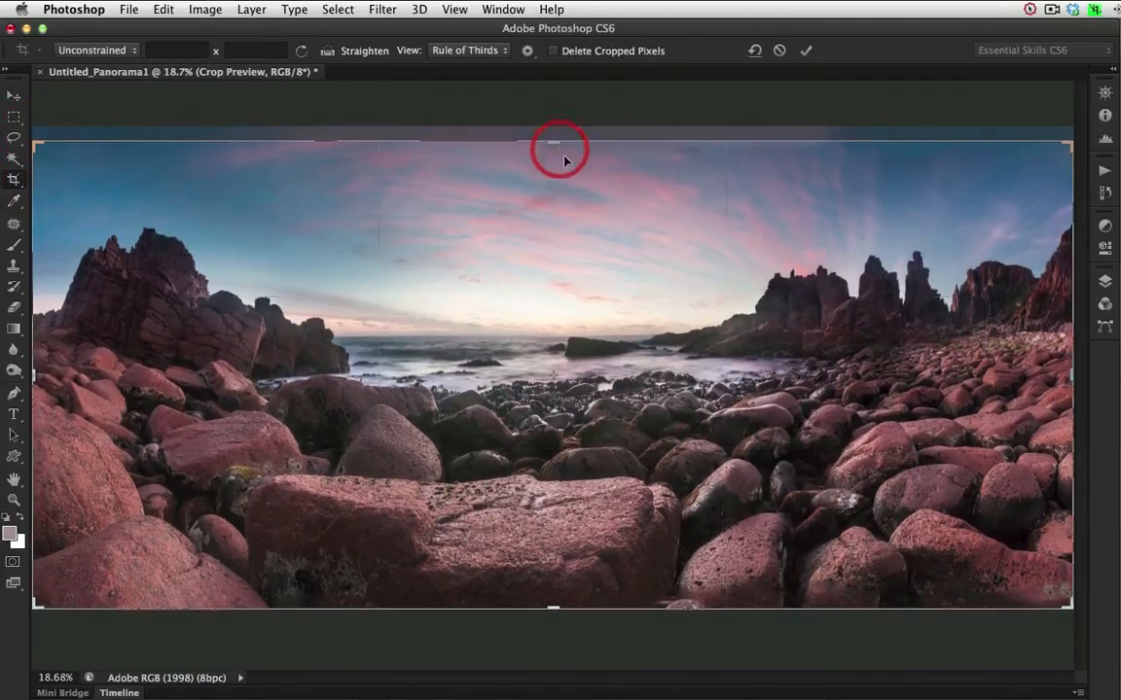
left_click_drag(554, 604, 557, 601)
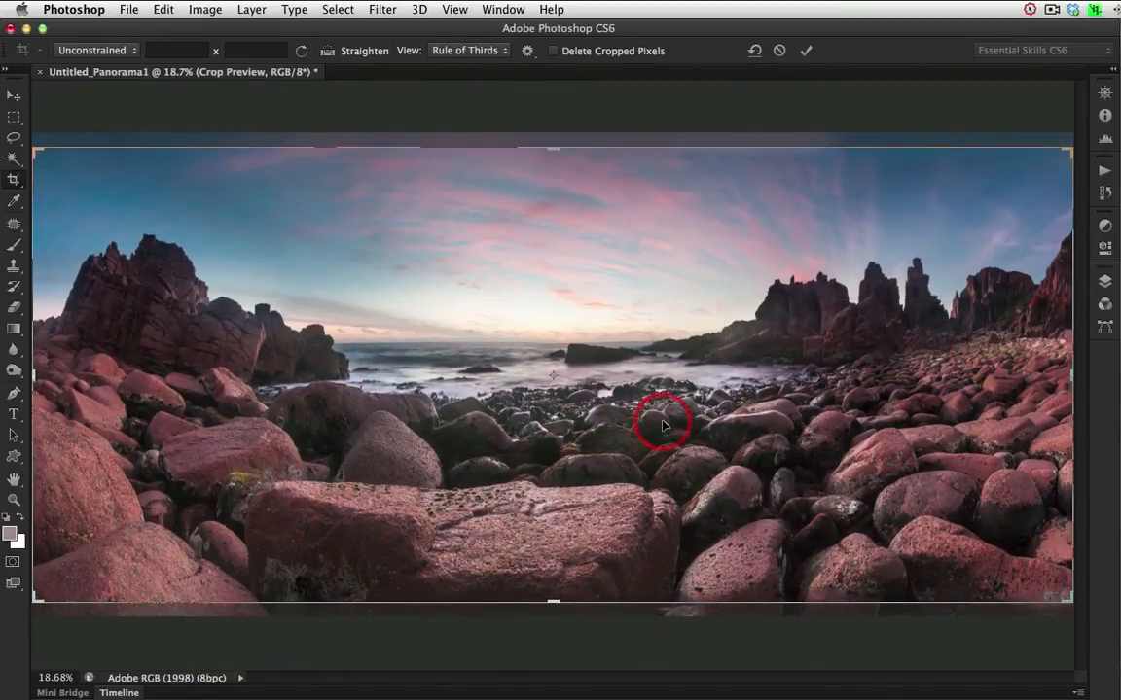
left_click(804, 54)
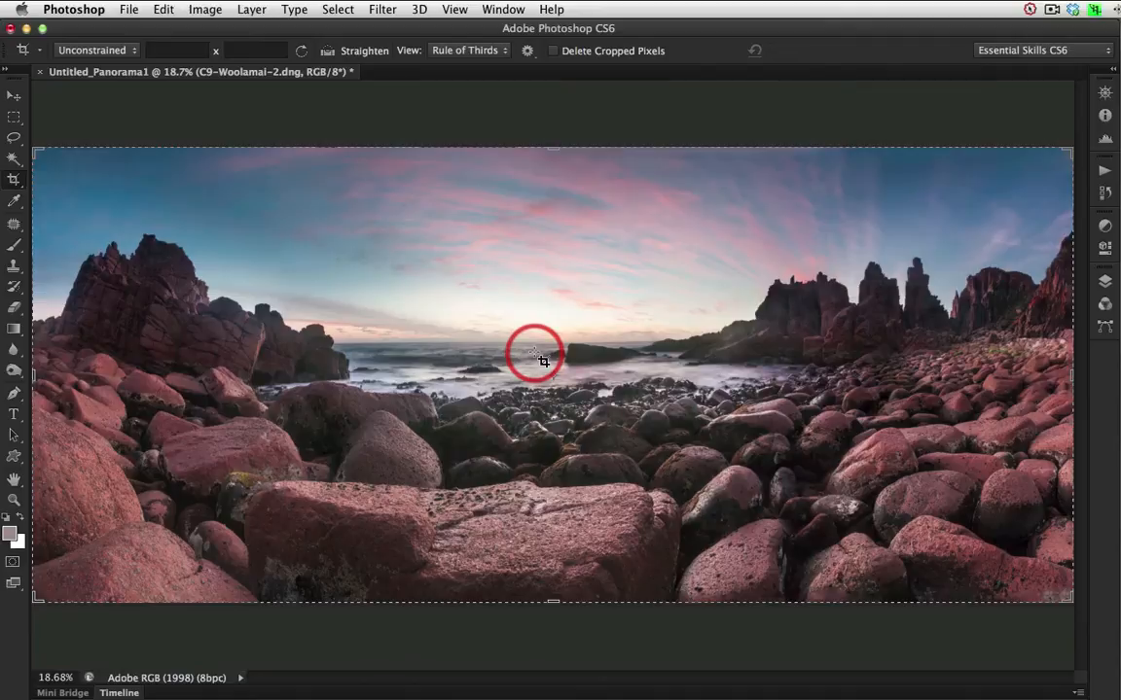
Select a rectangular strip of sea just below the horizon, about 9.38 by 0.79 in, and invert the selection.
left_click_drag(290, 299, 730, 440)
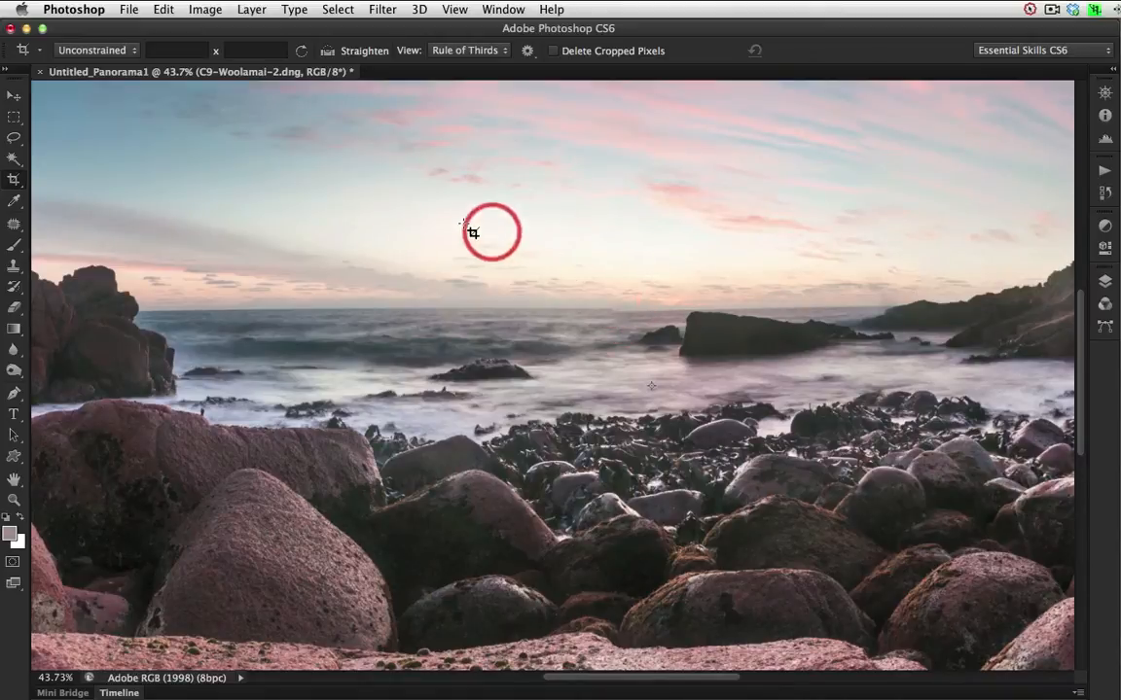
left_click(14, 118)
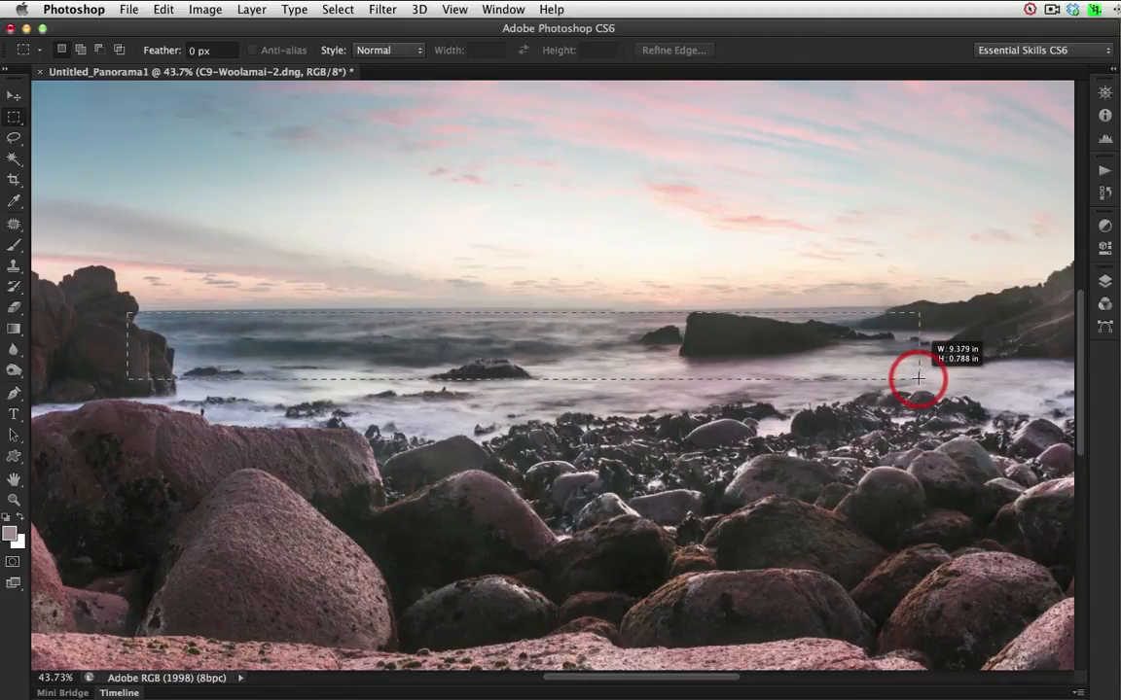
key("space")
left_click_drag(918, 378, 920, 379)
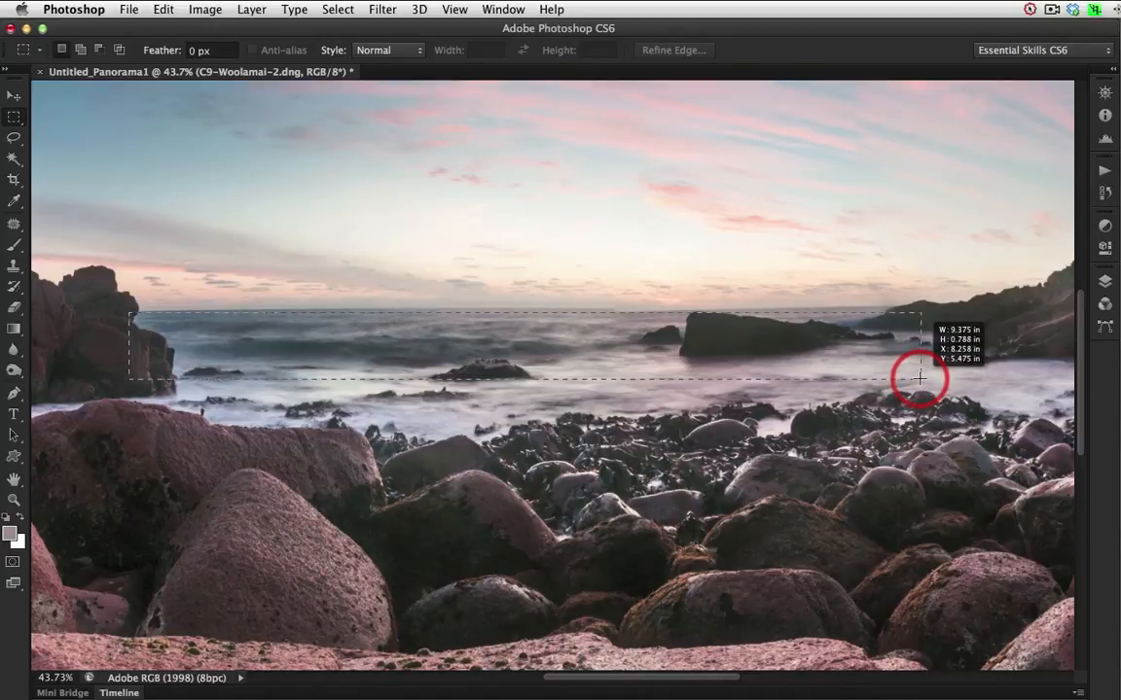
left_click_drag(920, 378, 918, 376)
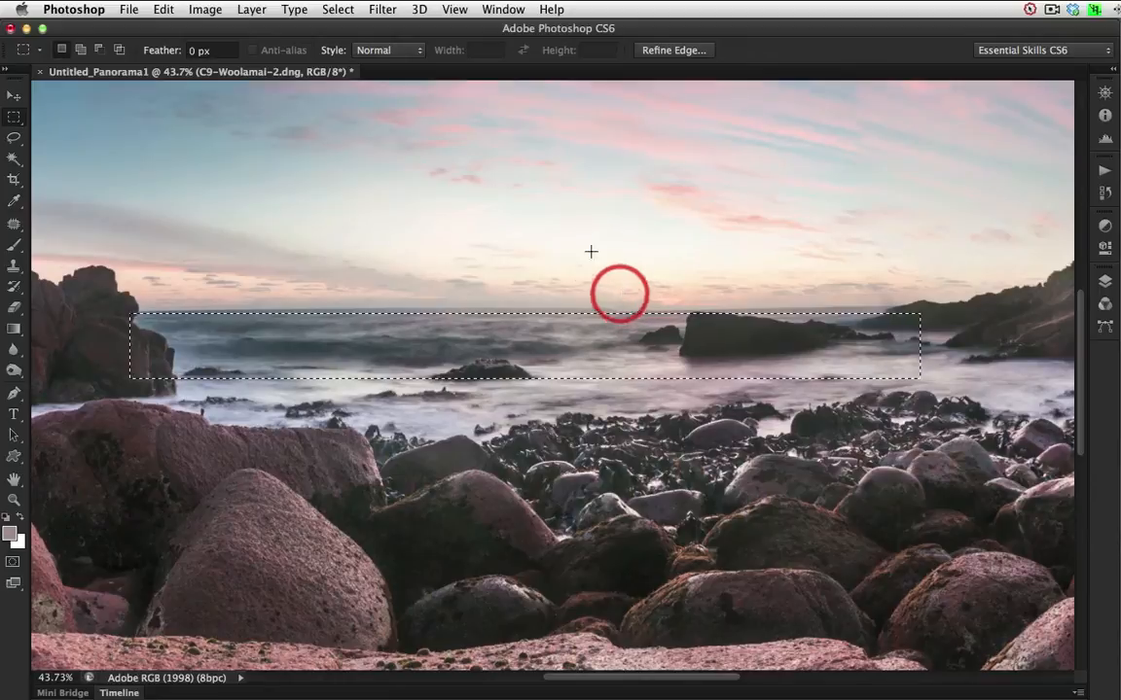
left_click(336, 10)
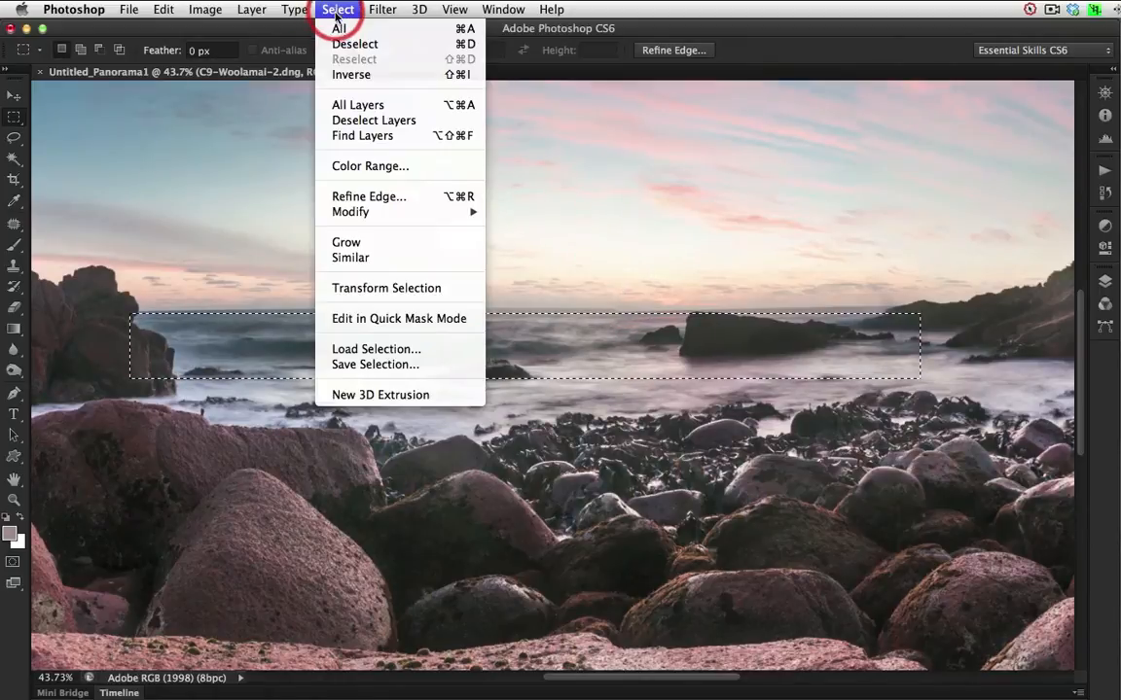
left_click(342, 74)
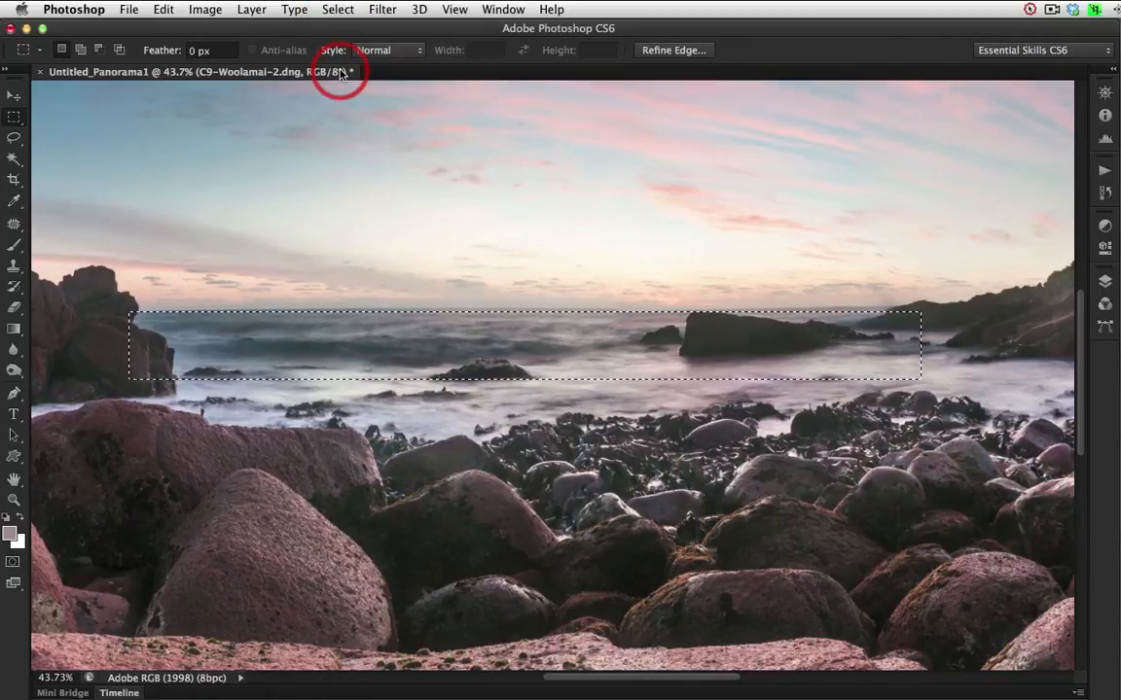
Straighten the horizon in Liquify by warping it against the masked sea strip with a size 495 brush, apply it and deselect.
left_click(382, 12)
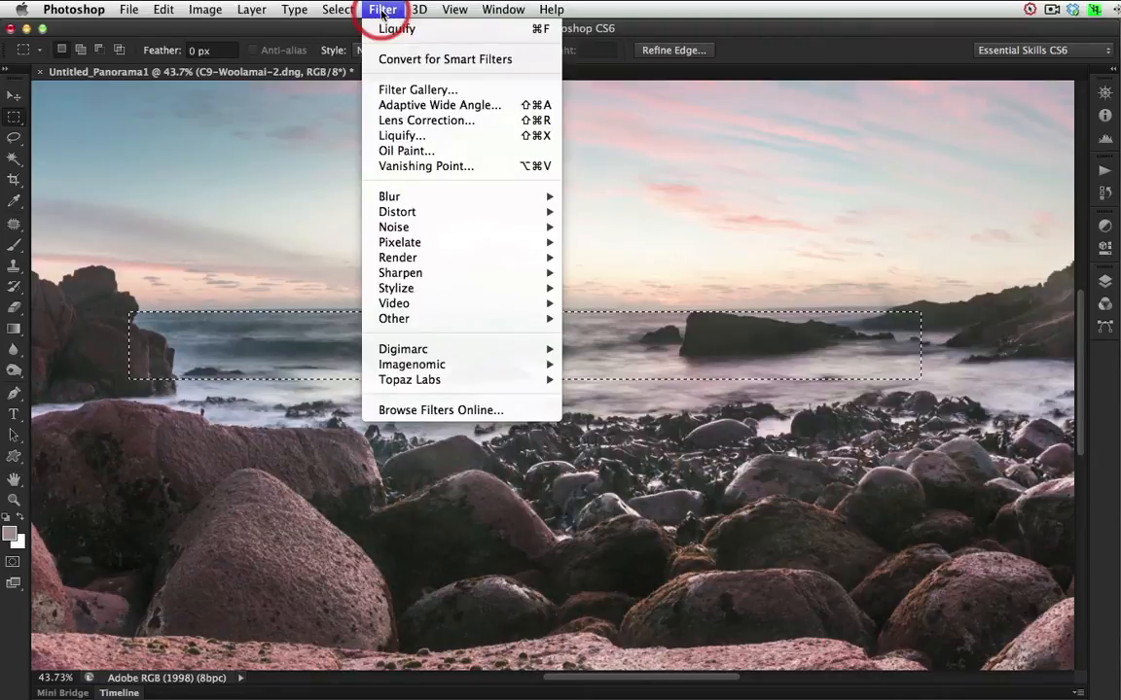
left_click(394, 136)
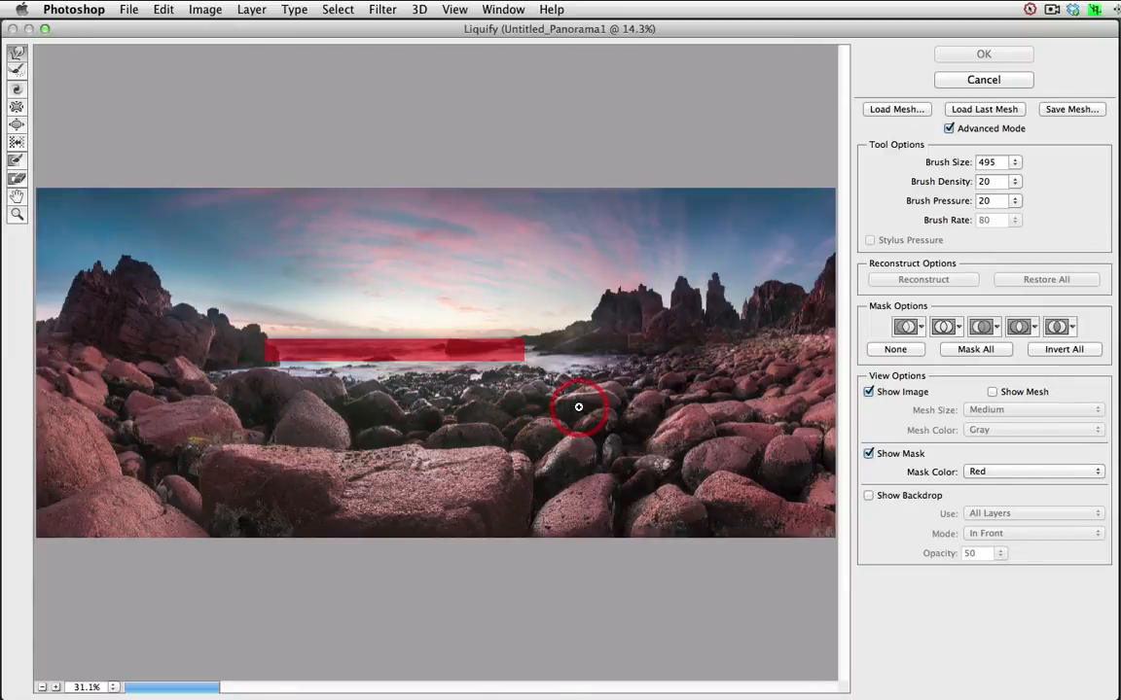
key("super+equal")
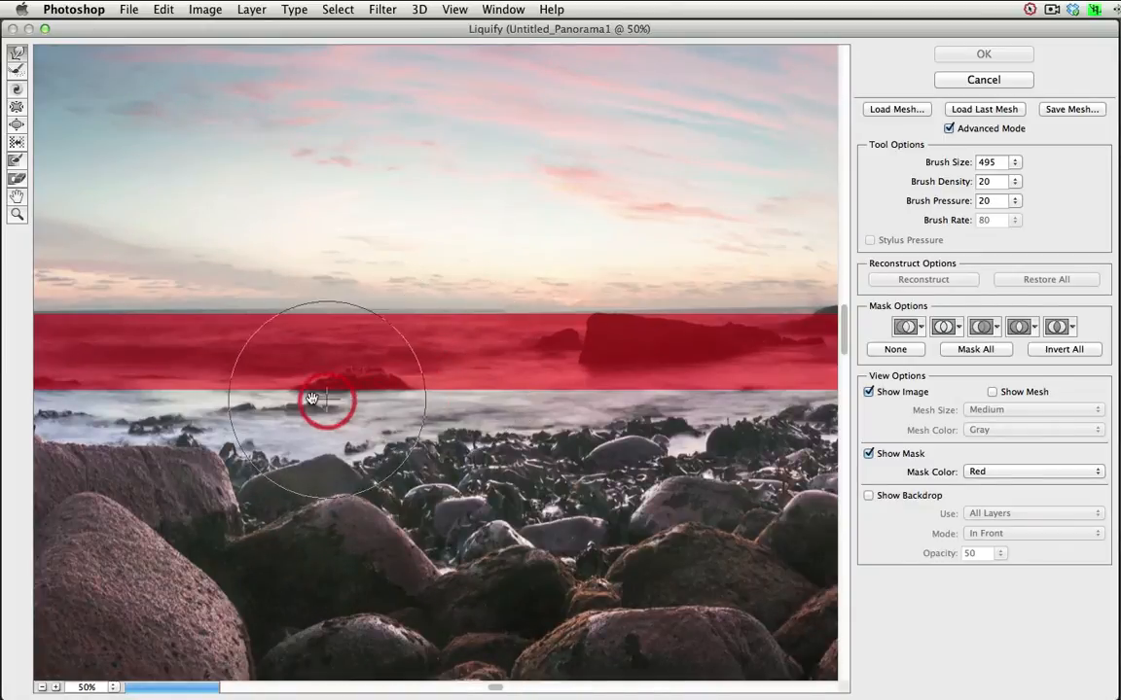
left_click_drag(261, 389, 397, 421)
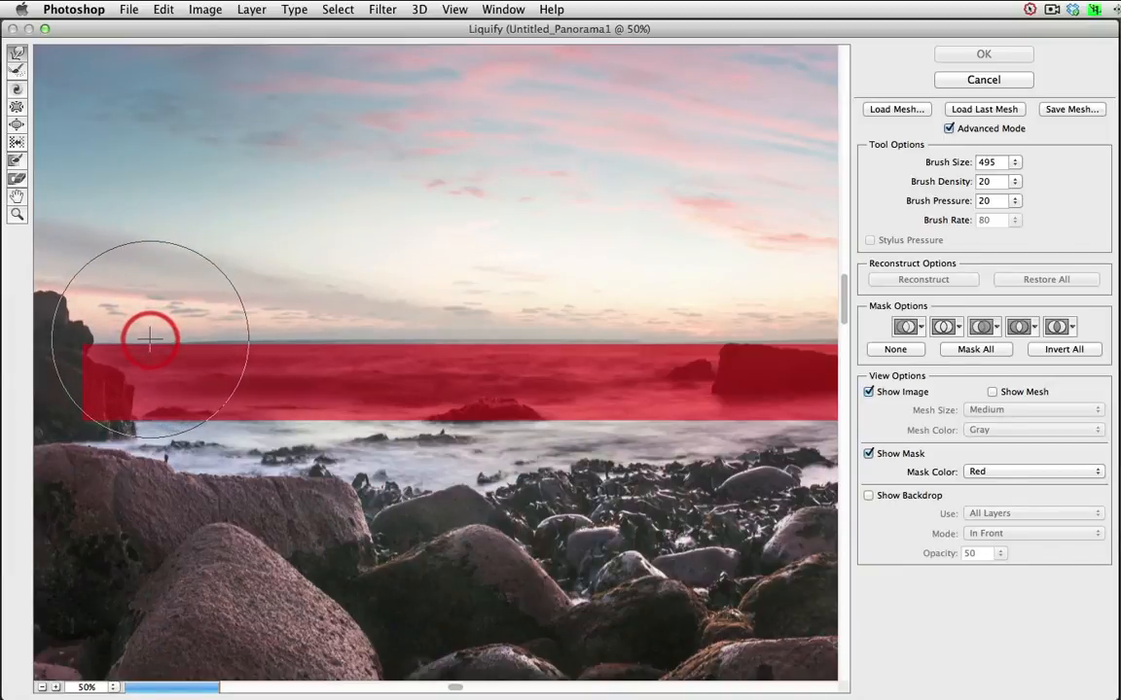
mouse_move(150, 339)
left_mouse_down()
mouse_move(216, 334)
mouse_move(194, 325)
mouse_move(197, 343)
mouse_move(259, 340)
mouse_move(239, 327)
mouse_move(237, 339)
mouse_move(307, 339)
mouse_move(275, 326)
mouse_move(274, 338)
mouse_move(333, 339)
mouse_move(304, 327)
mouse_move(307, 343)
mouse_move(348, 324)
mouse_move(351, 339)
mouse_move(461, 330)
mouse_move(434, 328)
mouse_move(423, 330)
mouse_move(428, 343)
mouse_move(498, 337)
mouse_move(455, 334)
left_mouse_up()
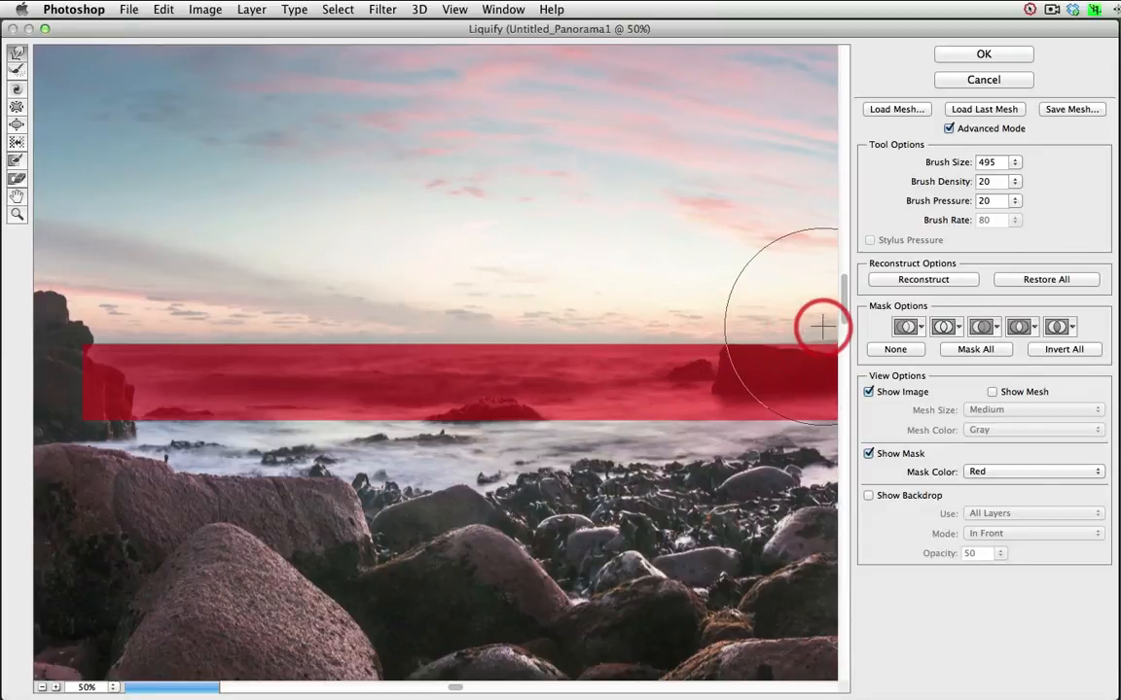
key("space")
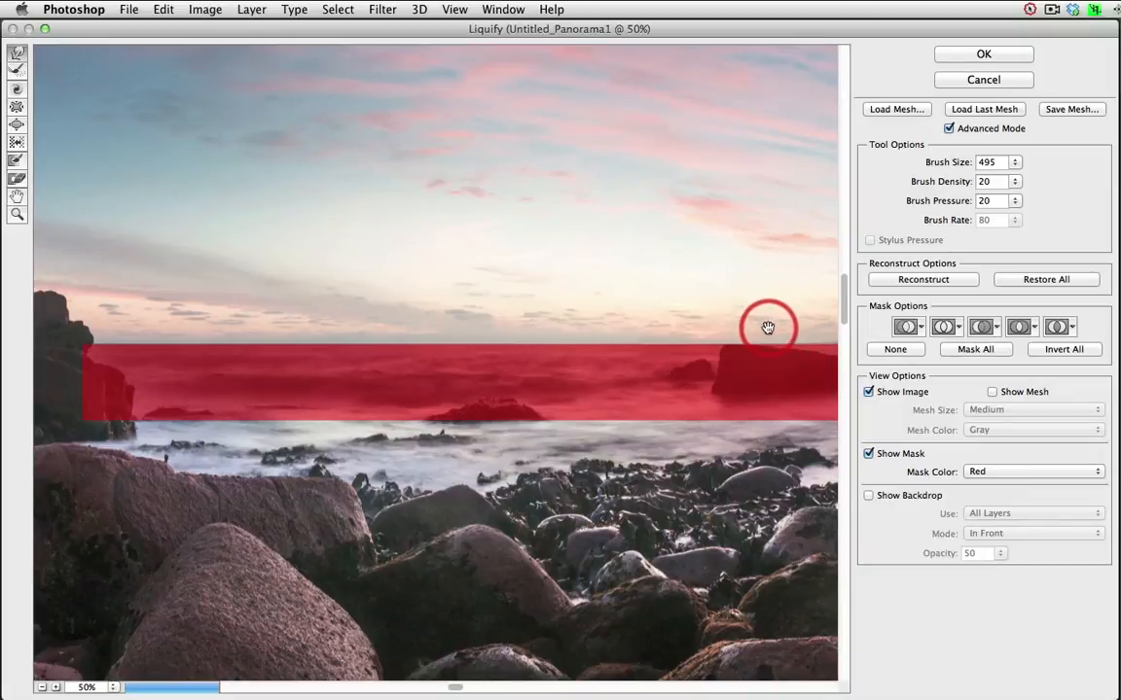
left_click_drag(778, 358, 531, 362)
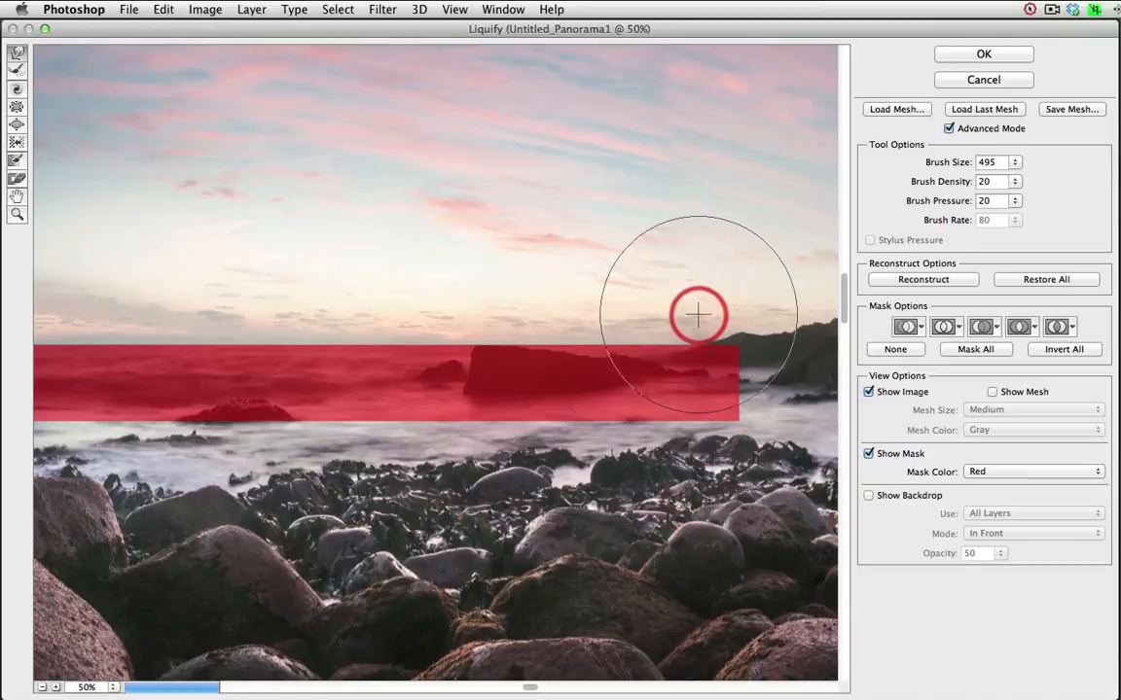
mouse_move(428, 392)
left_mouse_down()
mouse_move(591, 394)
mouse_move(536, 396)
left_mouse_up()
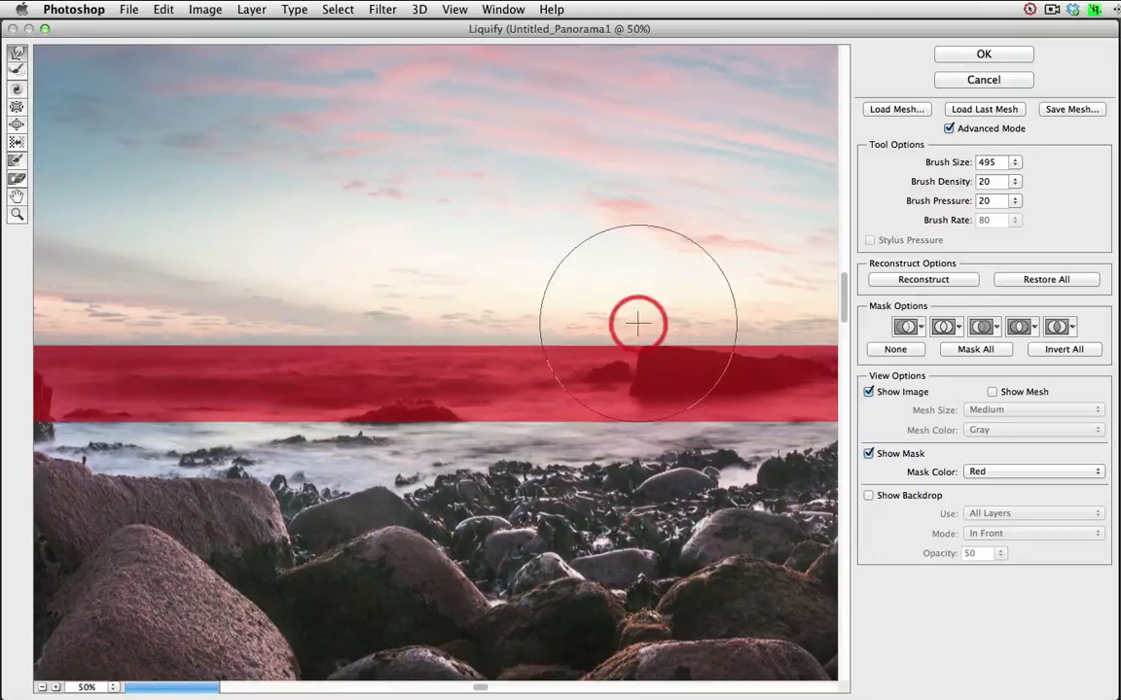
left_click(983, 55)
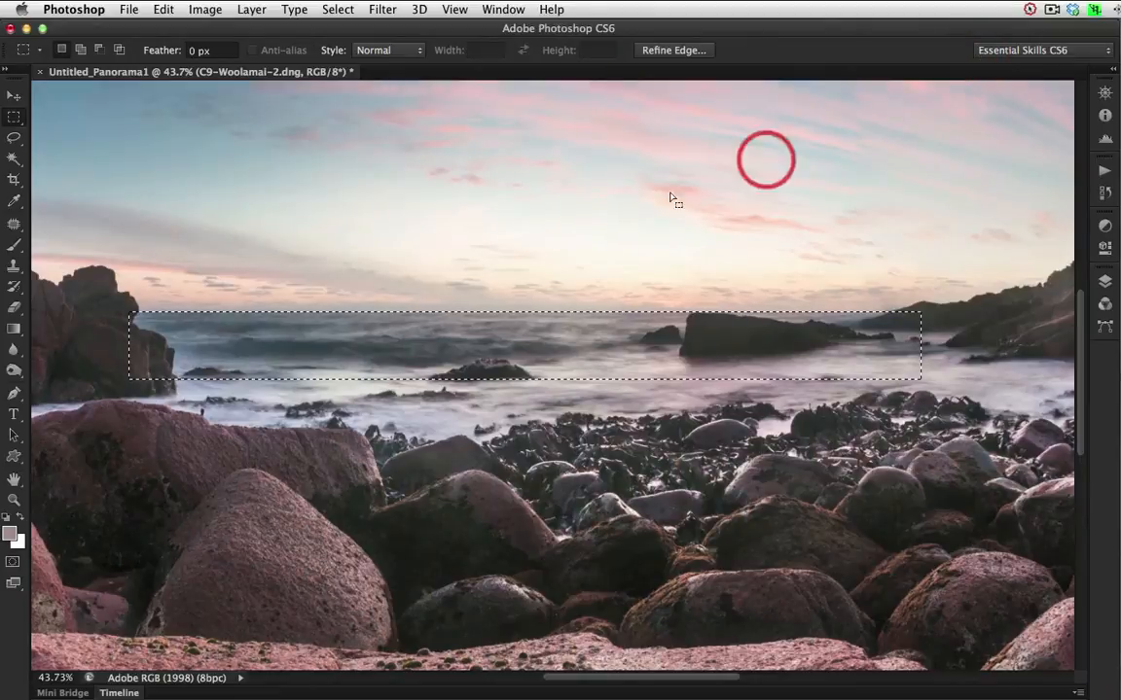
left_click(830, 294)
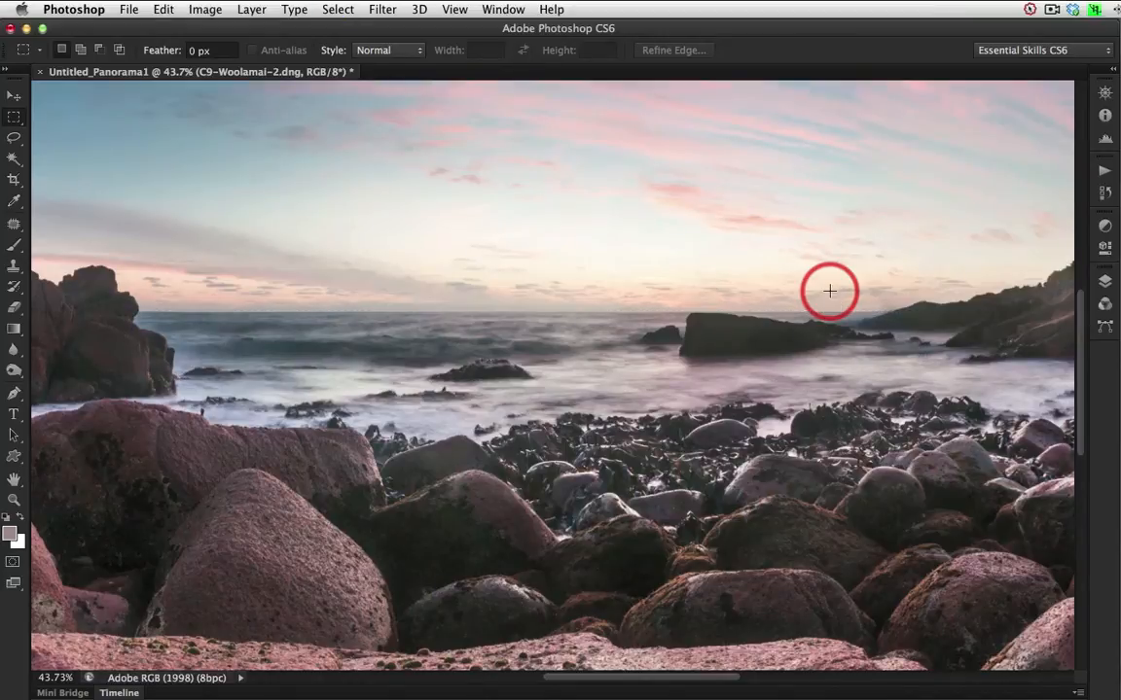
Soften the horizon line between the rocks and the far headland using the Blur tool with a 70 px brush at 100% strength.
left_click(595, 315)
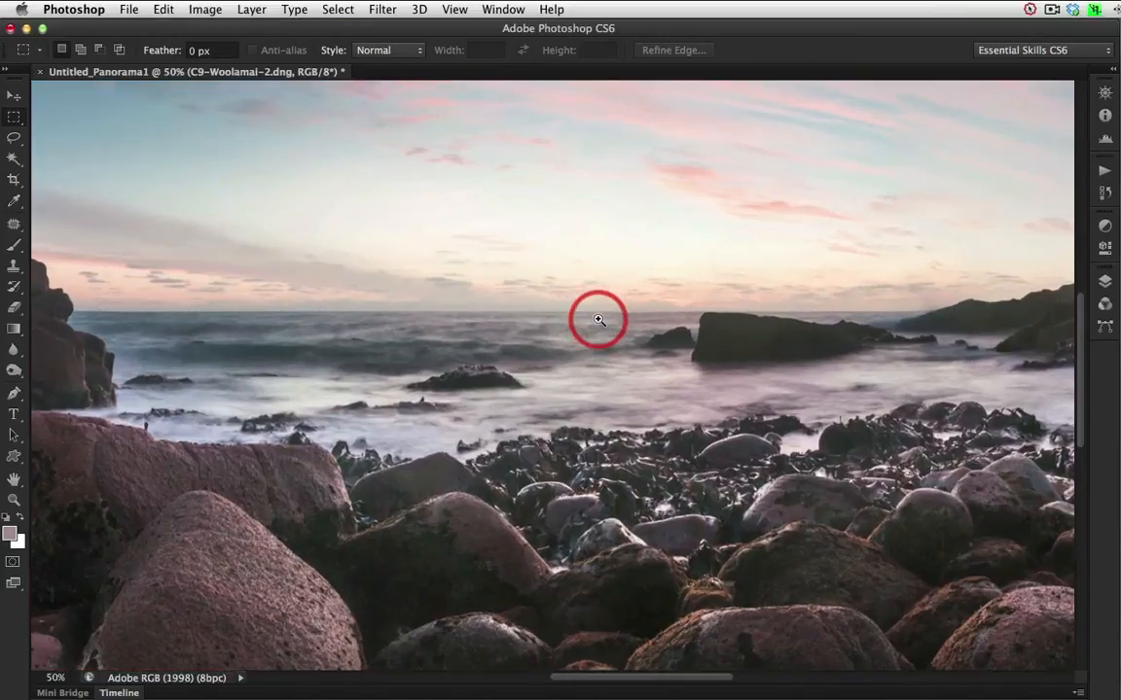
left_click(595, 342)
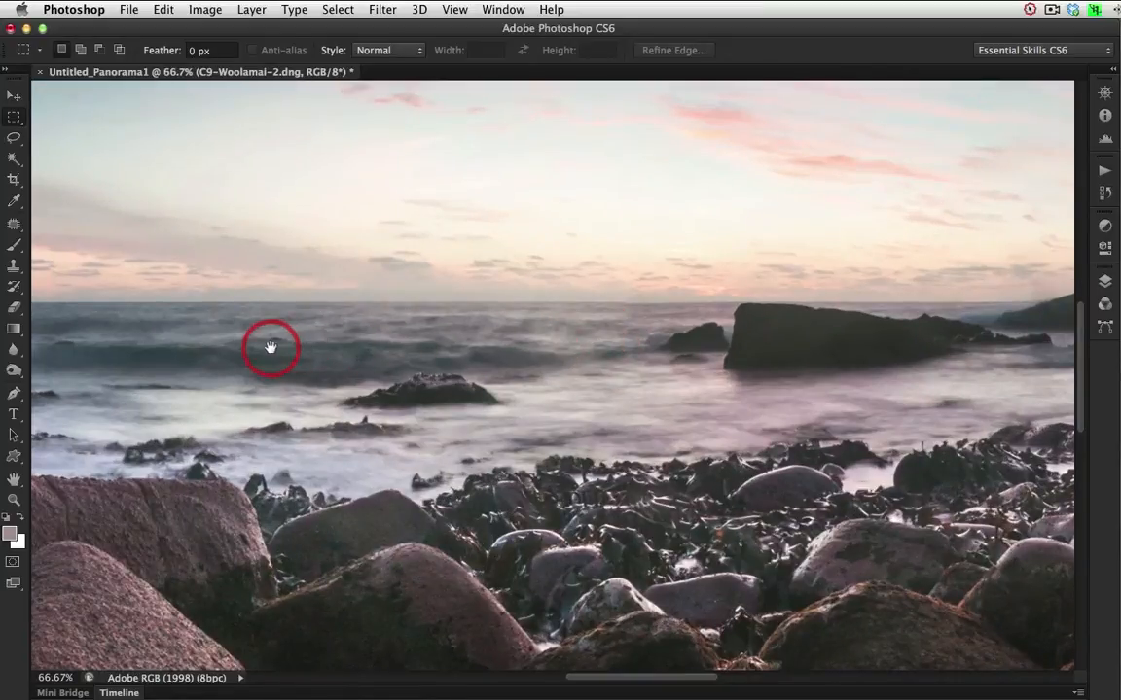
left_click_drag(267, 350, 483, 349)
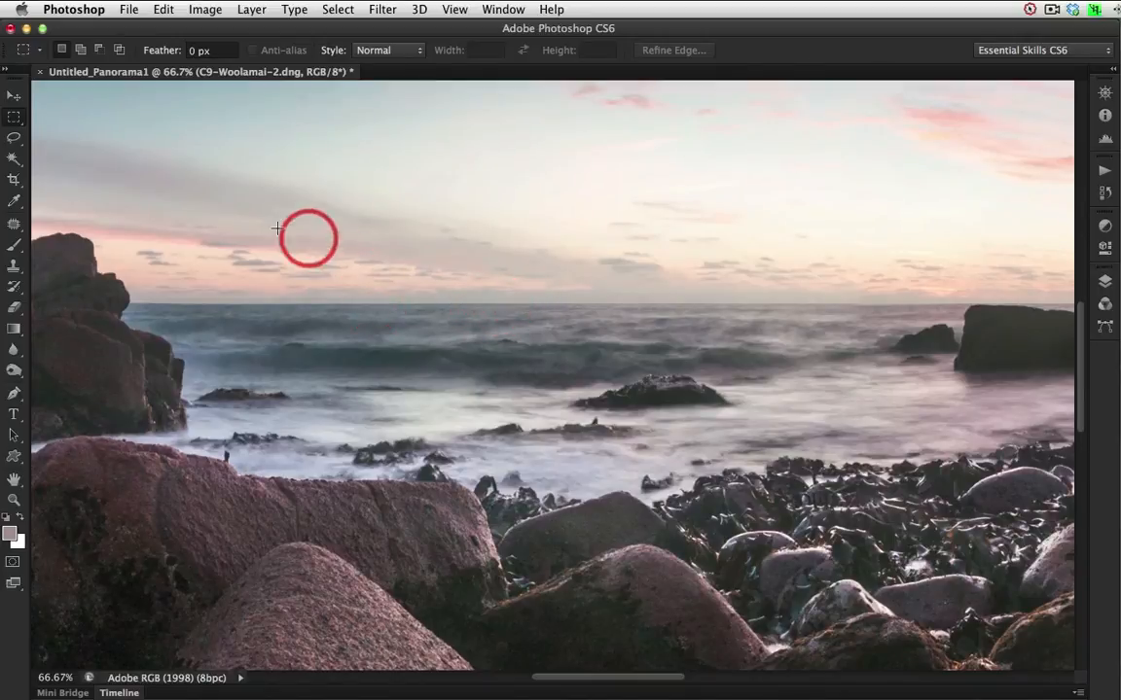
left_click(14, 351)
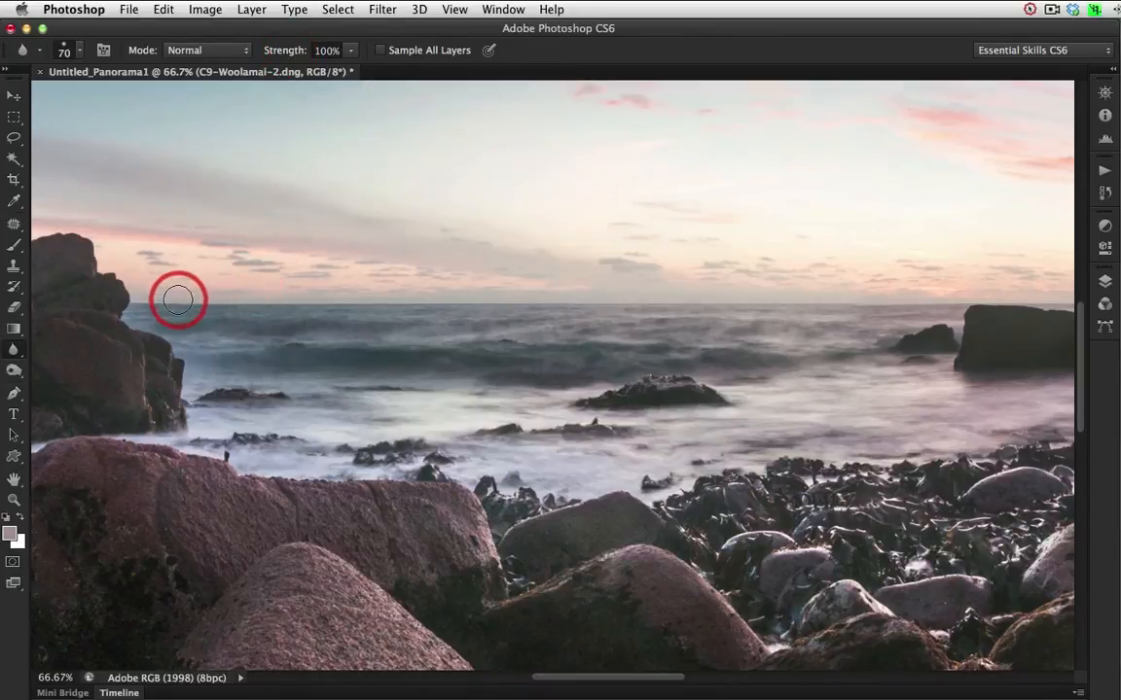
left_click_drag(178, 299, 150, 302)
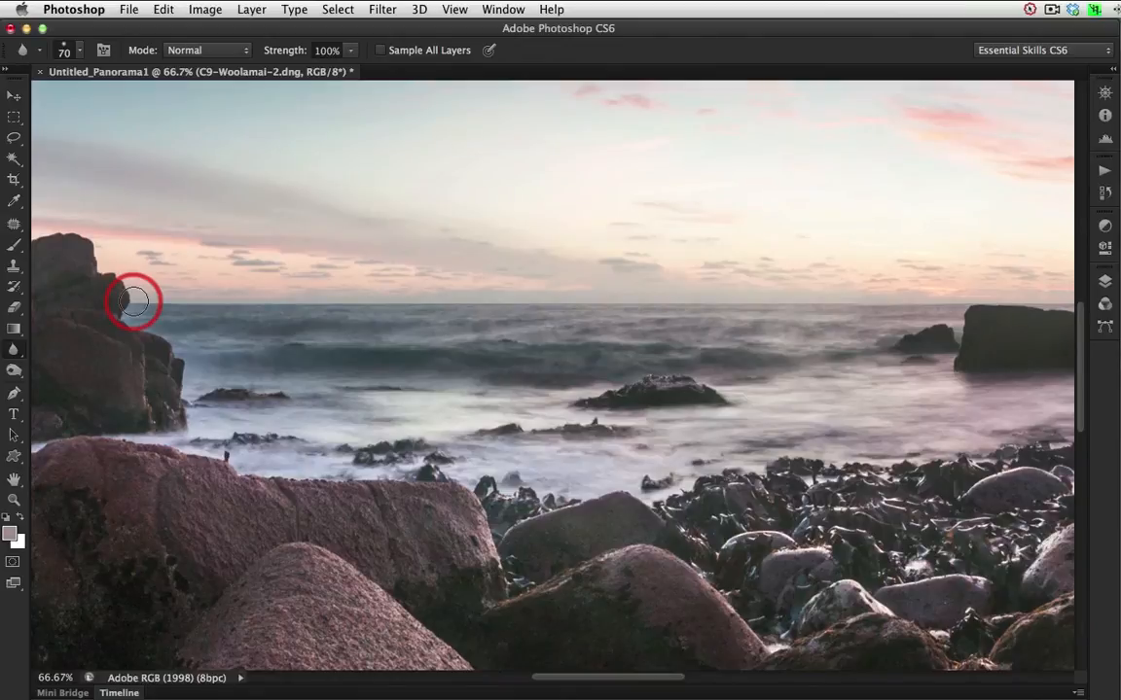
mouse_move(134, 302)
left_mouse_down()
mouse_move(978, 301)
mouse_move(125, 304)
mouse_move(991, 298)
mouse_move(180, 295)
mouse_move(488, 303)
left_mouse_up()
key("space")
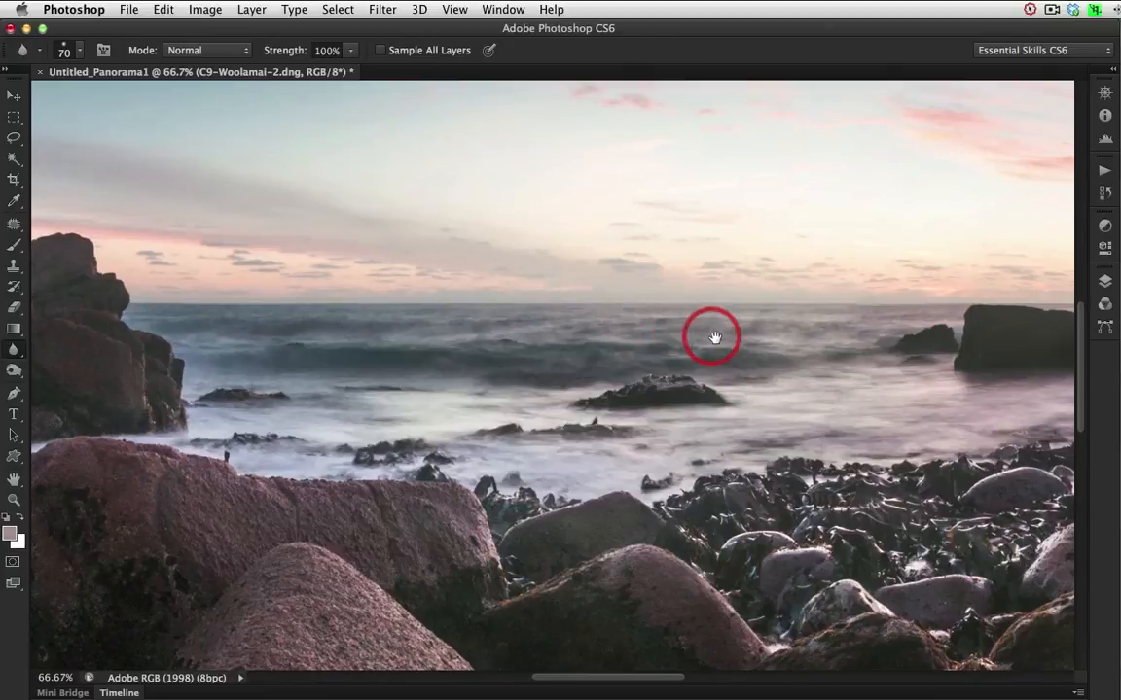
mouse_move(725, 338)
left_mouse_down()
mouse_move(440, 344)
mouse_move(693, 340)
left_mouse_up()
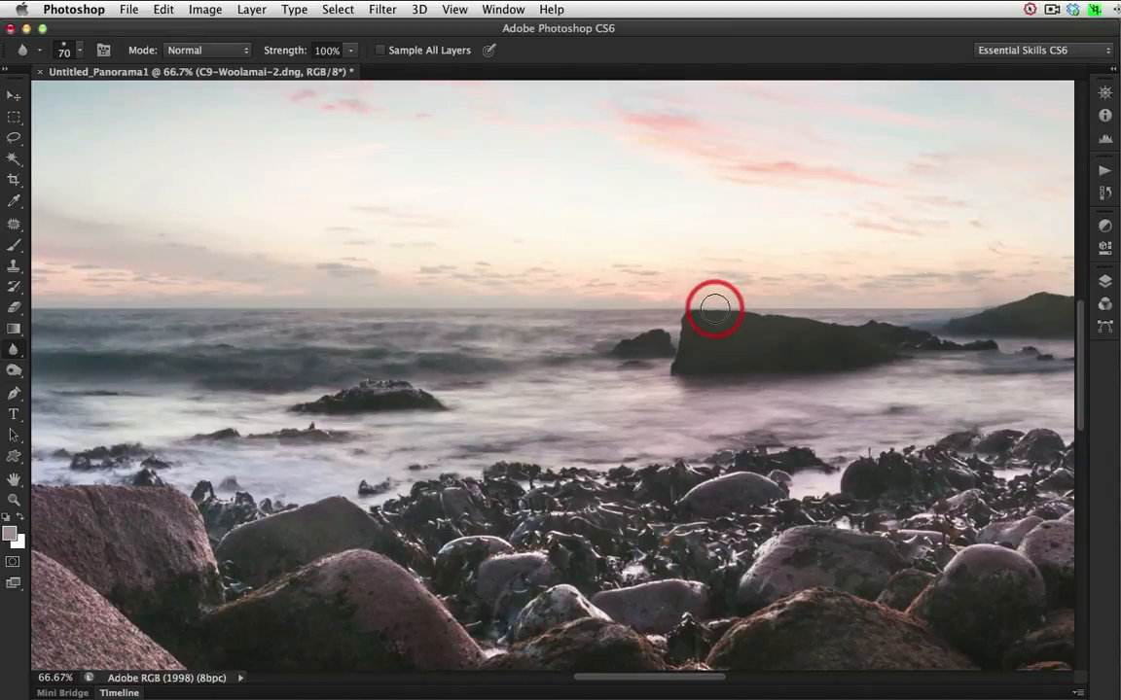
left_click_drag(735, 310, 1011, 308)
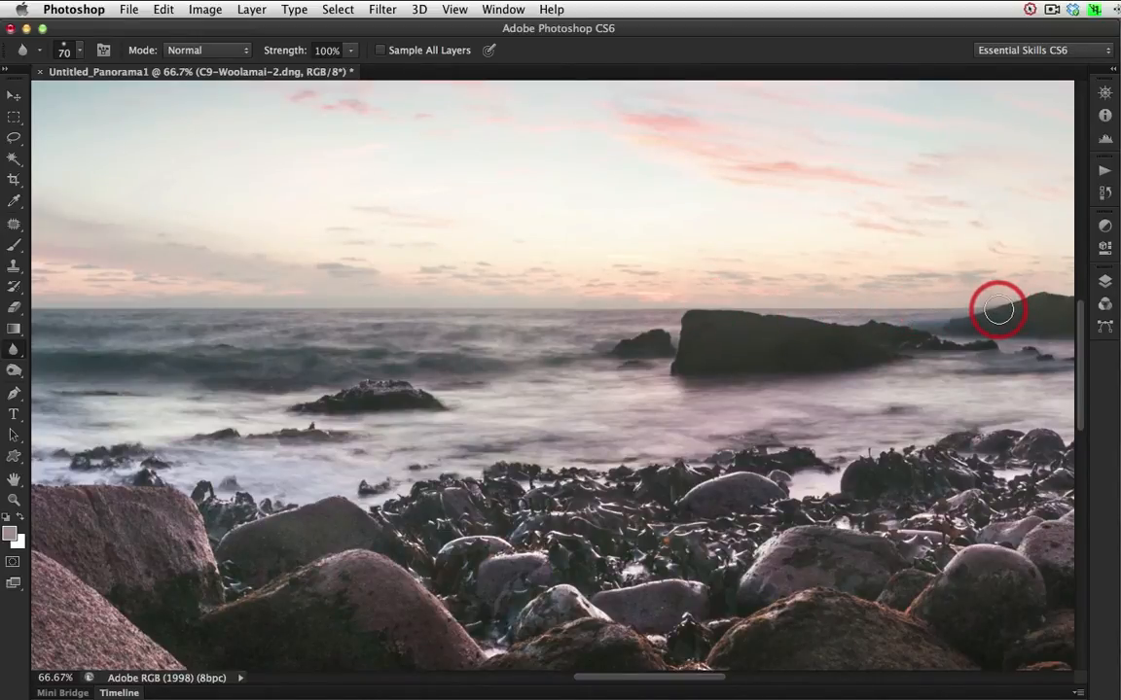
Select a rectangle of sky and sea across the horizon left of the small rock, feathered 1.5 px, and copy it to a new layer.
mouse_move(1010, 322)
left_mouse_down()
mouse_move(271, 322)
mouse_move(665, 323)
mouse_move(468, 322)
left_mouse_up()
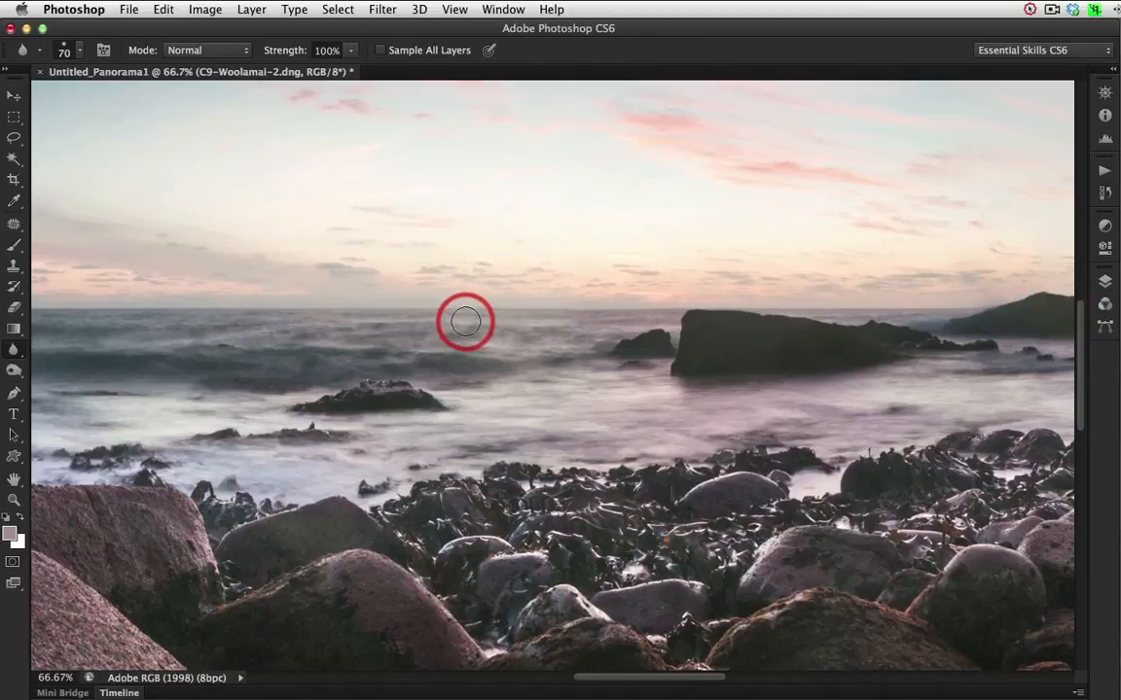
left_click(567, 345, "super")
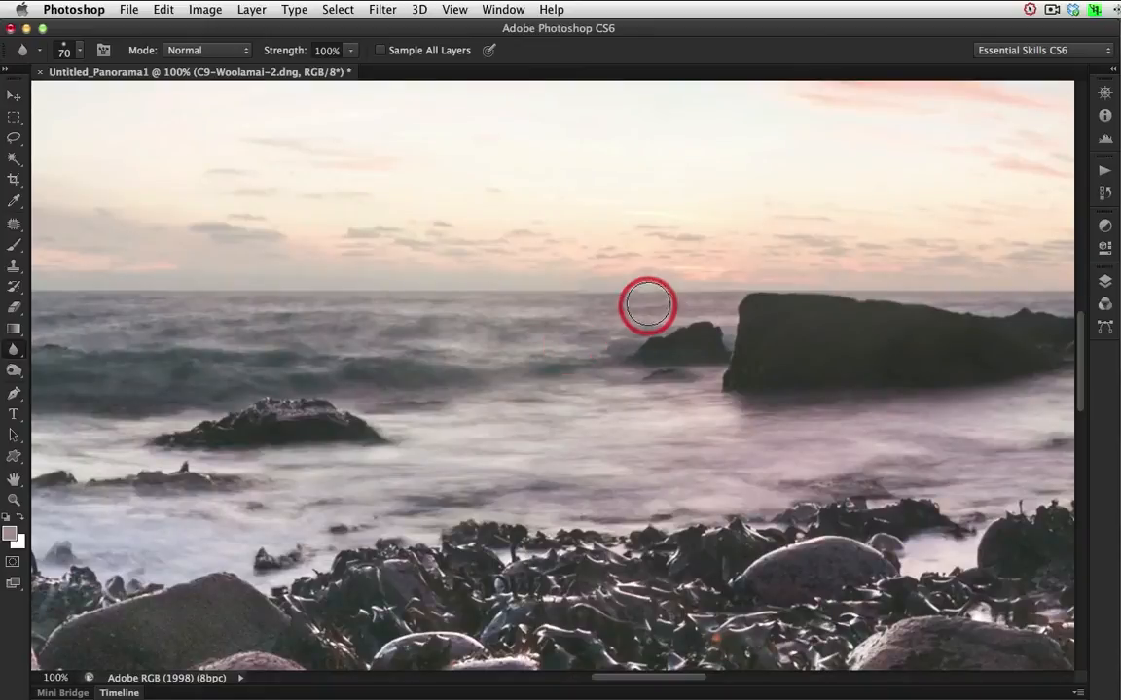
mouse_move(648, 306)
left_mouse_down()
mouse_move(576, 289)
mouse_move(599, 303)
mouse_move(640, 296)
mouse_move(577, 301)
mouse_move(653, 308)
left_mouse_up()
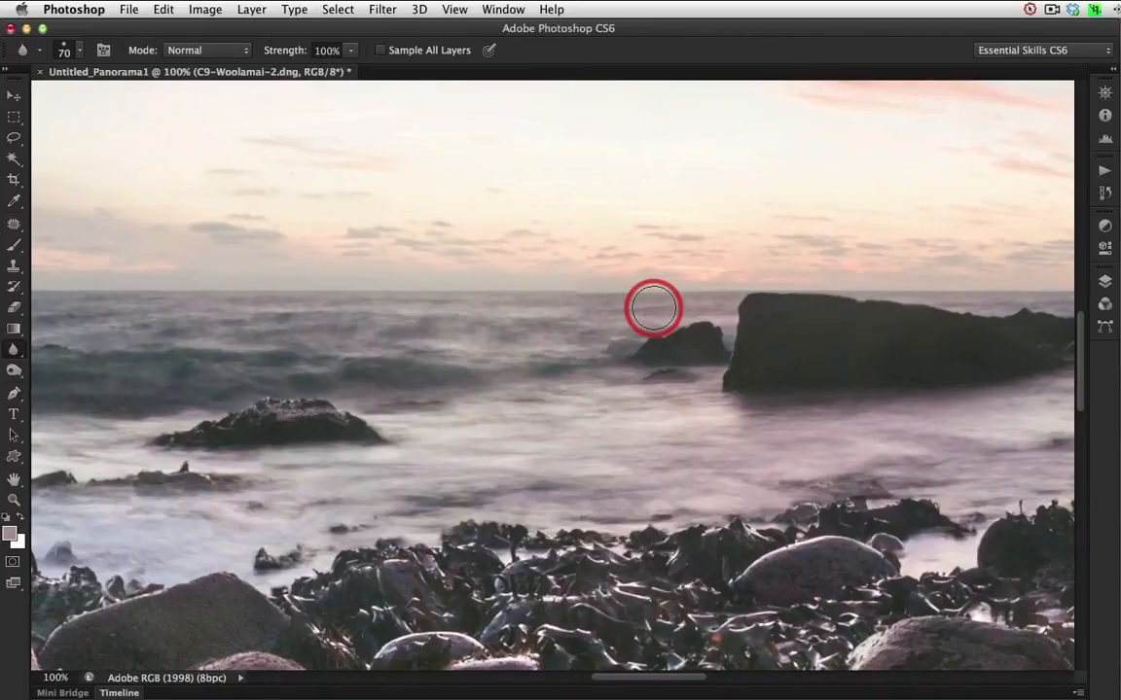
left_click(14, 118)
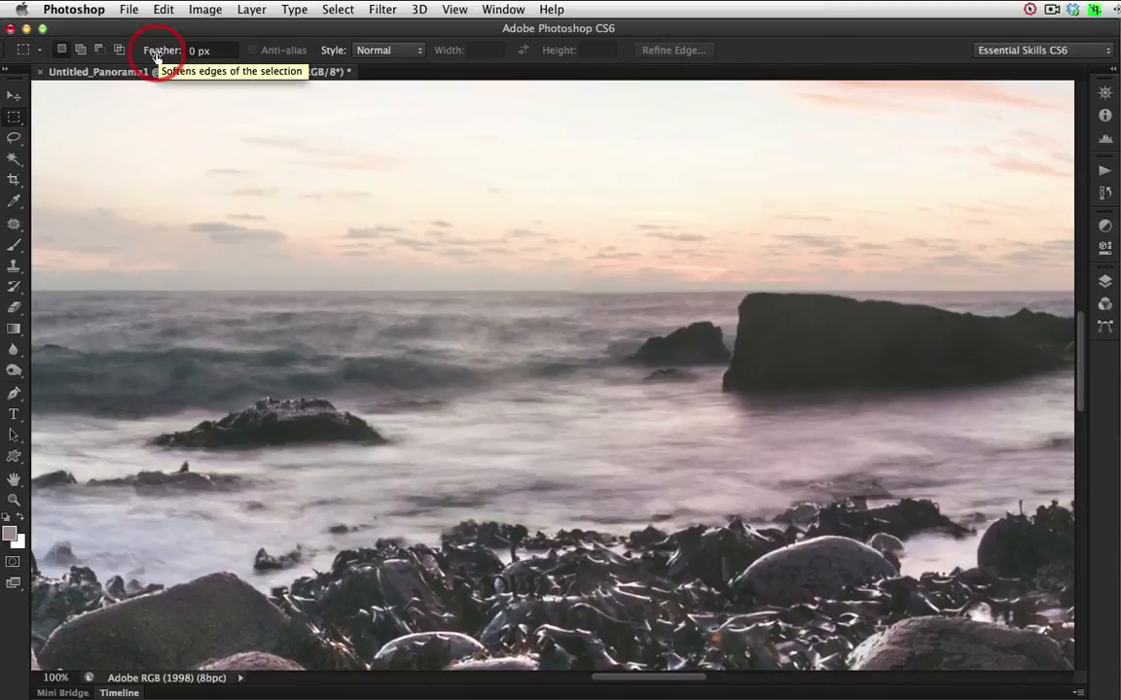
left_click_drag(157, 56, 157, 56)
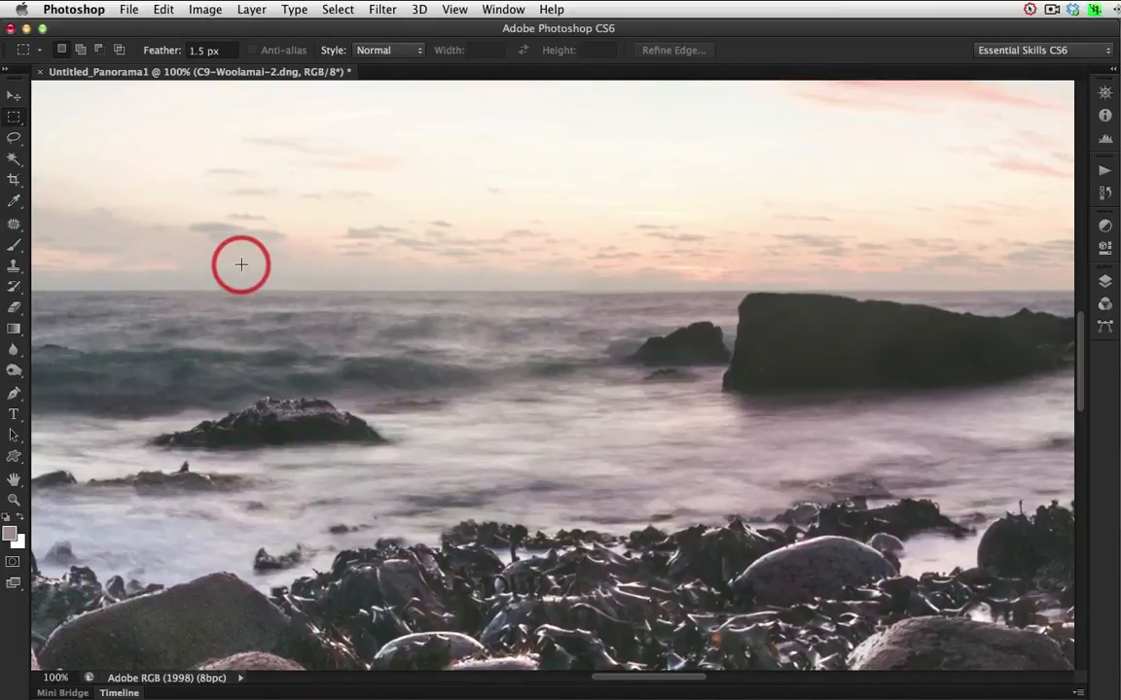
left_click_drag(241, 264, 479, 340)
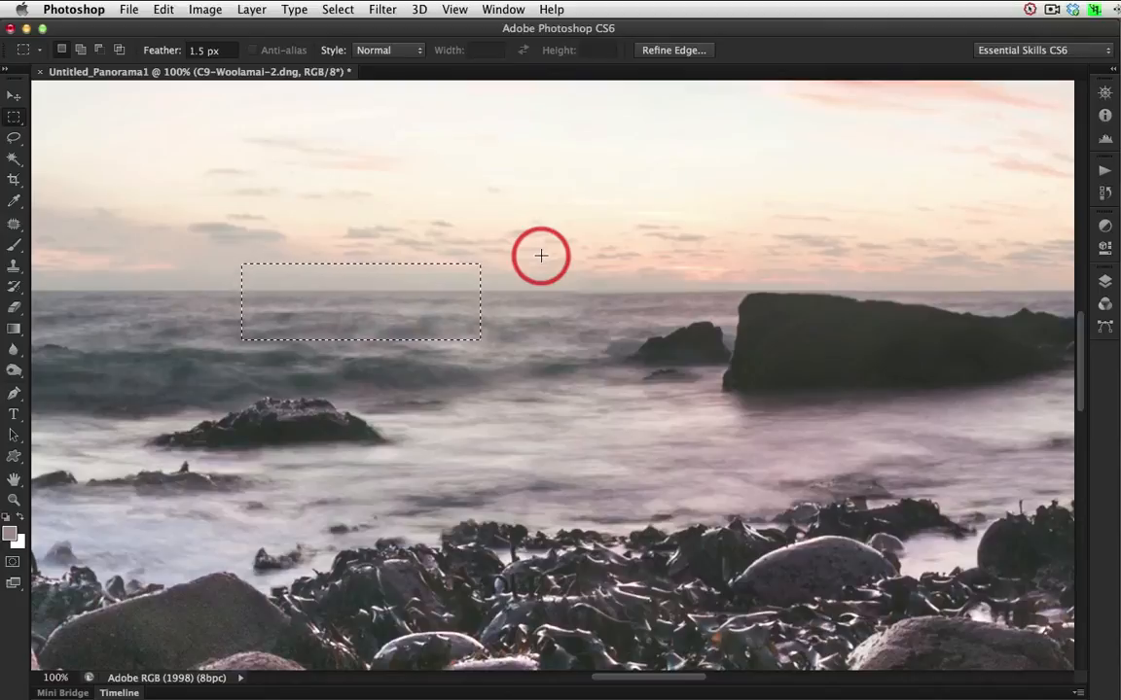
key("super+j")
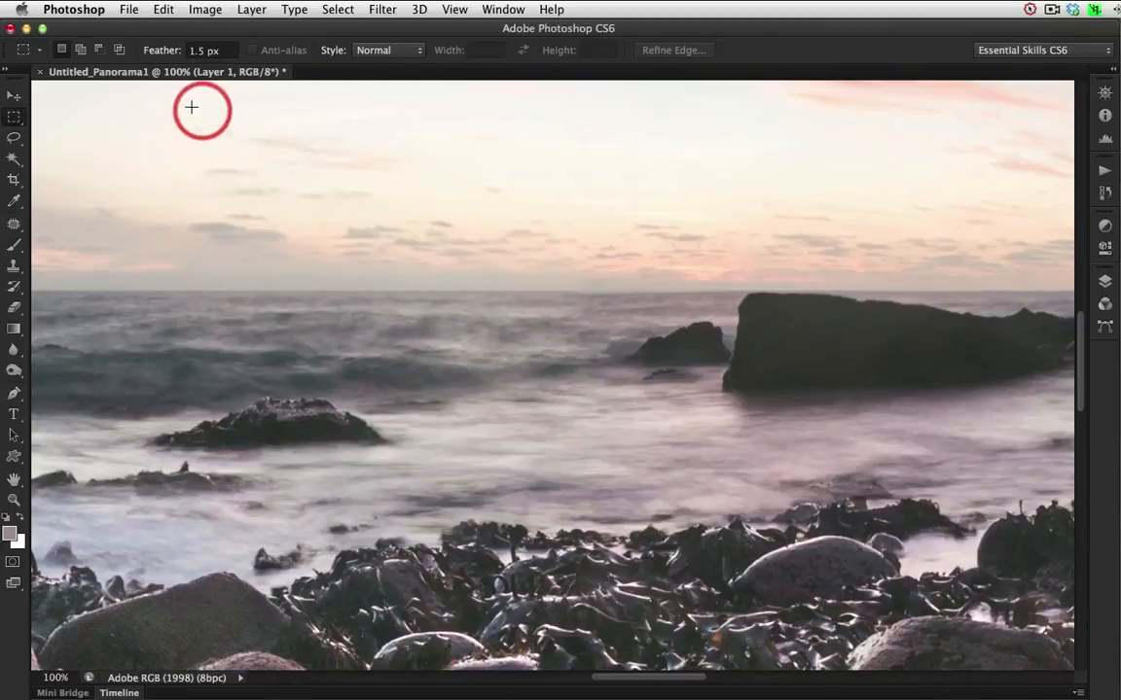
Move the copied patch along the horizon until it overlaps the small rock, and name its layer Patch.
left_click(14, 95)
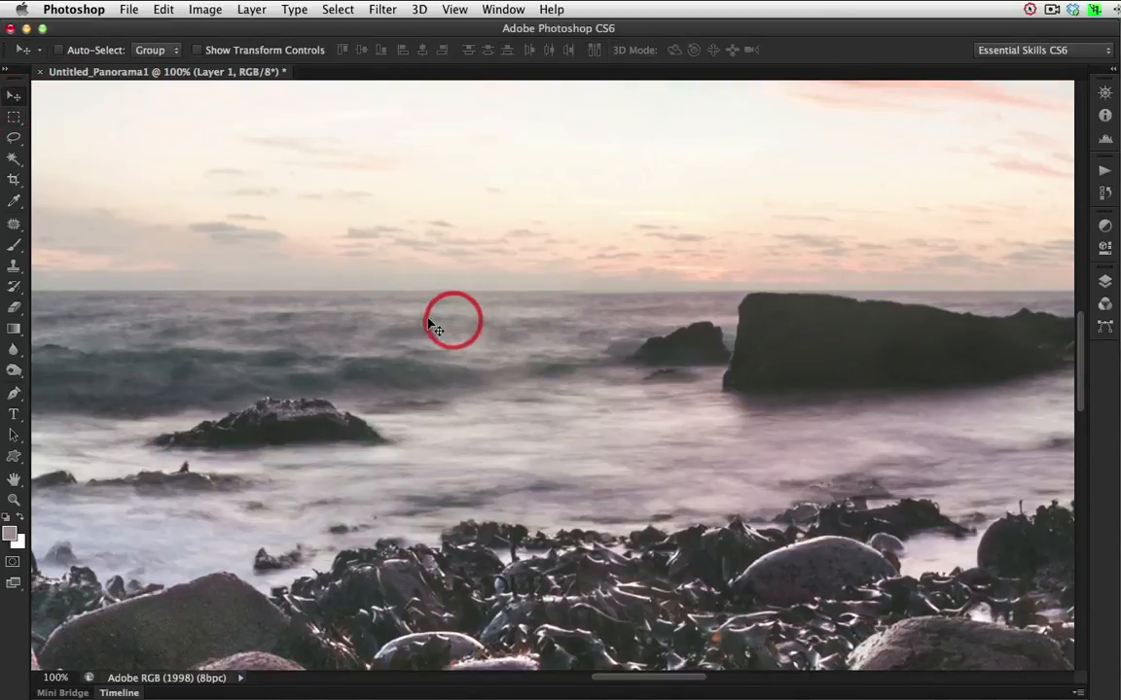
left_click_drag(430, 320, 631, 313)
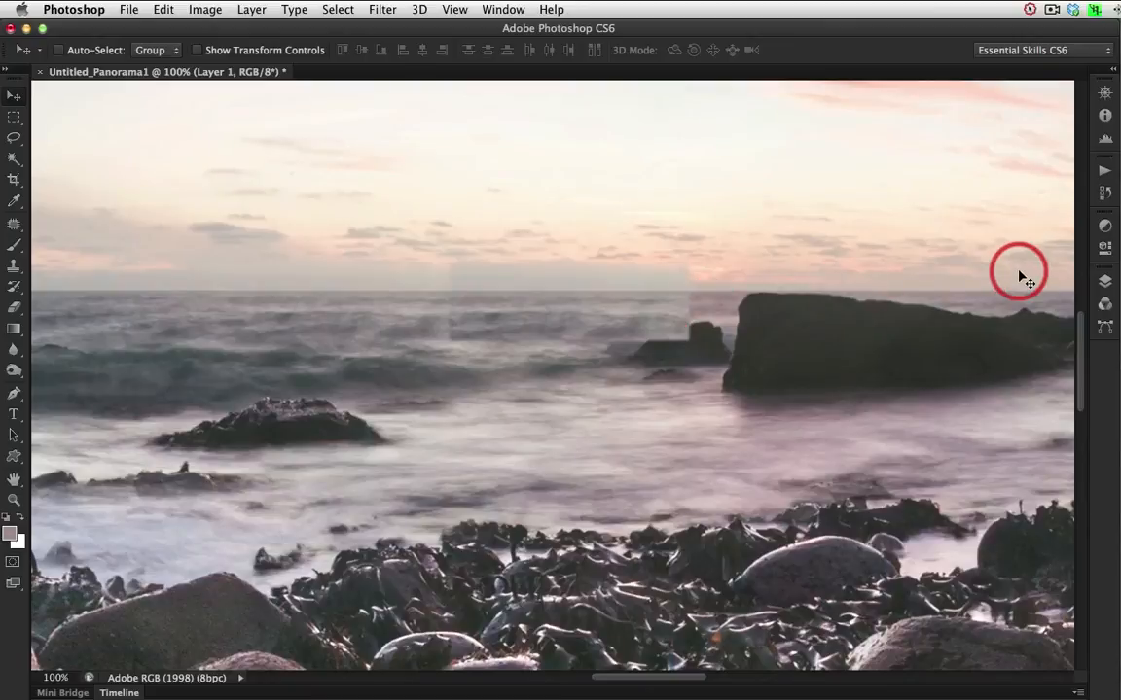
left_click(1103, 284)
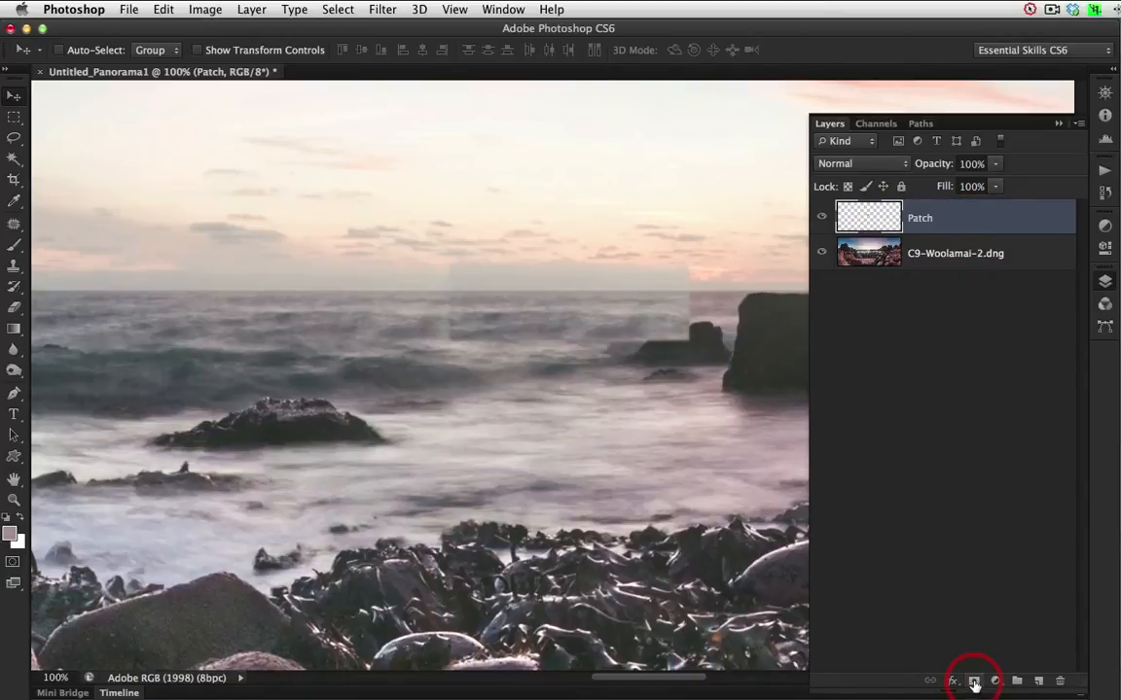
Mask the Patch layer and blend its edges away with a soft 80 px black brush at 100% and 69% opacity, uncovering the small rock.
left_click(973, 682)
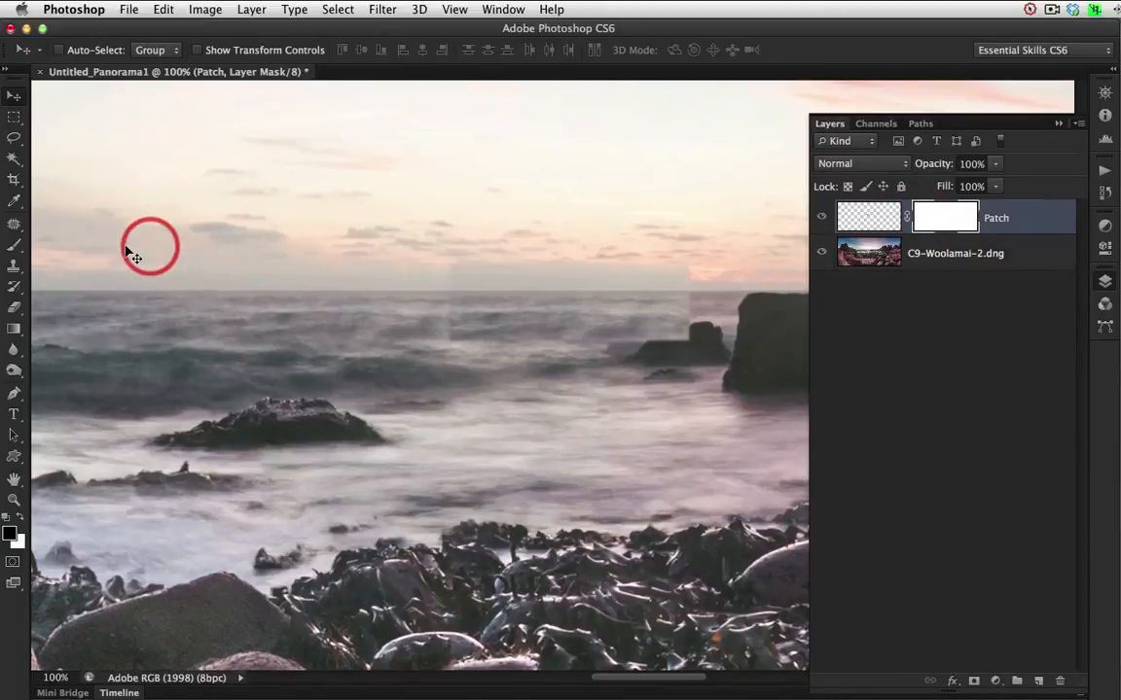
left_click(14, 246)
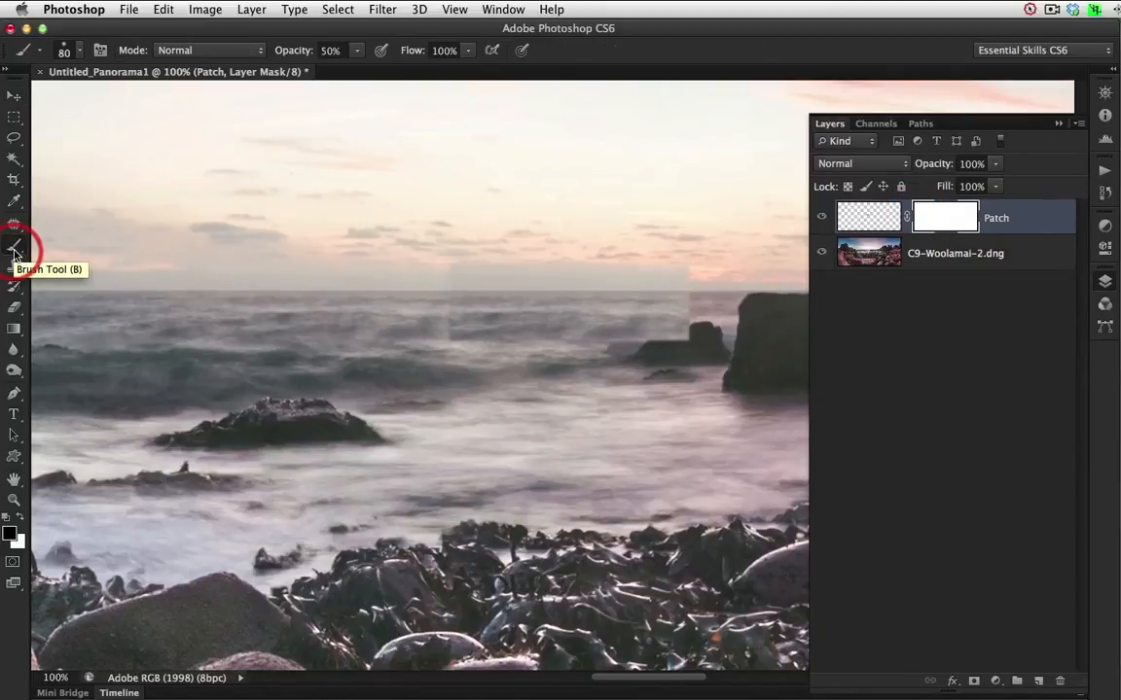
left_click(82, 53)
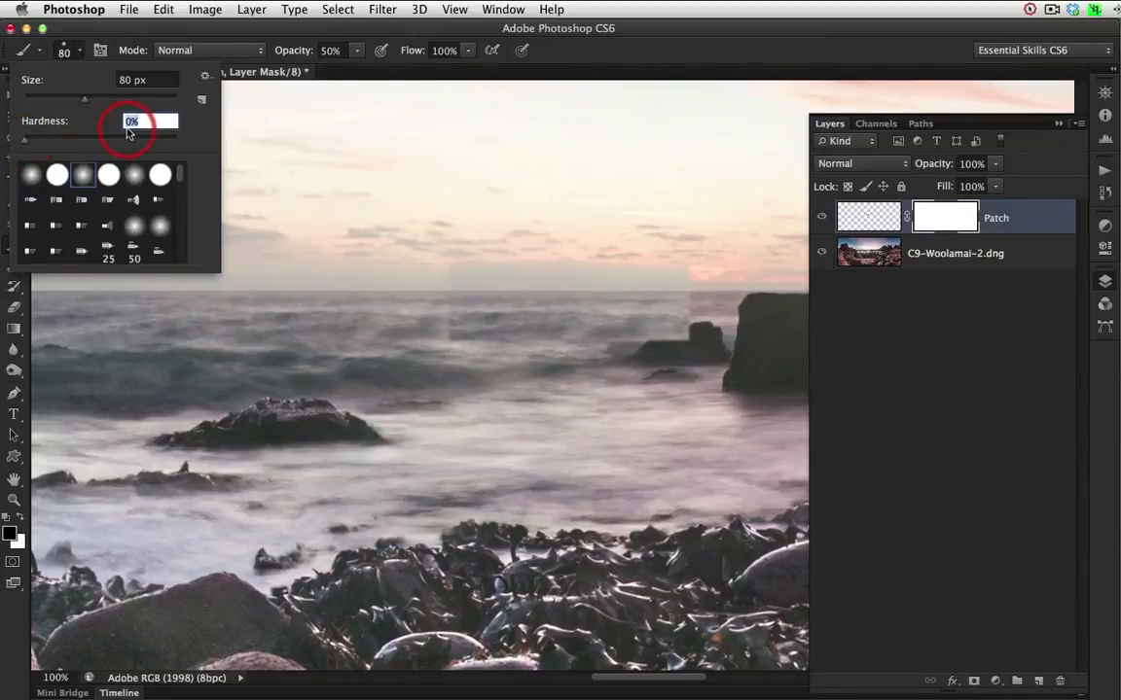
left_click(358, 51)
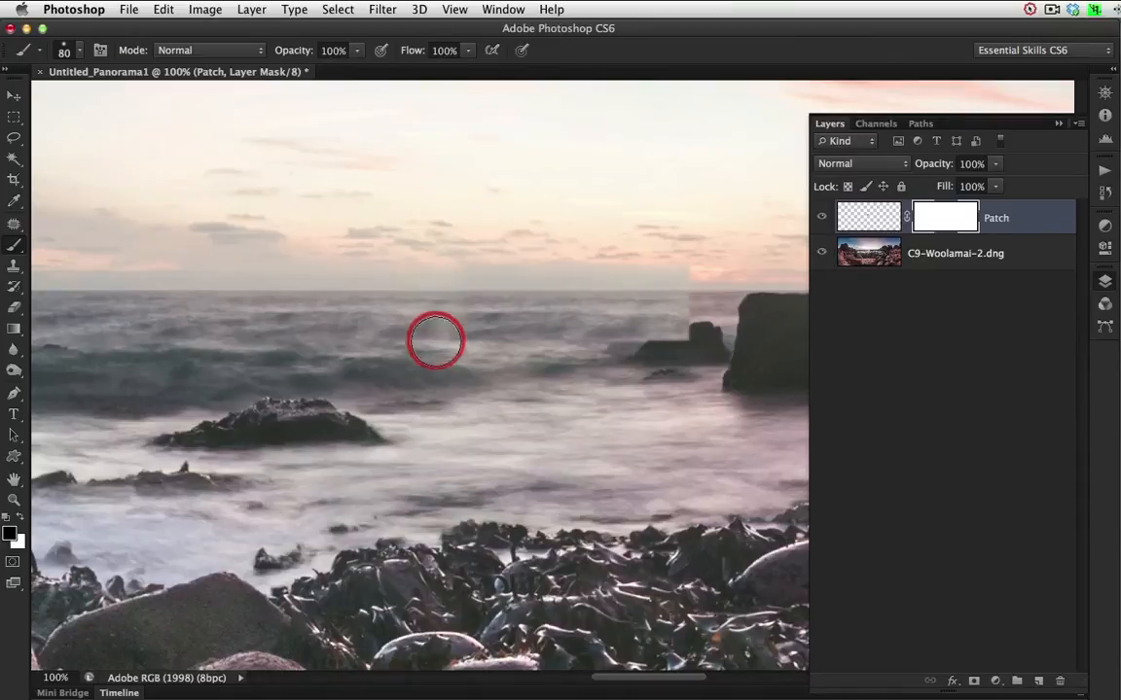
mouse_move(603, 365)
left_mouse_down()
mouse_move(669, 365)
mouse_move(710, 330)
mouse_move(716, 259)
left_mouse_up()
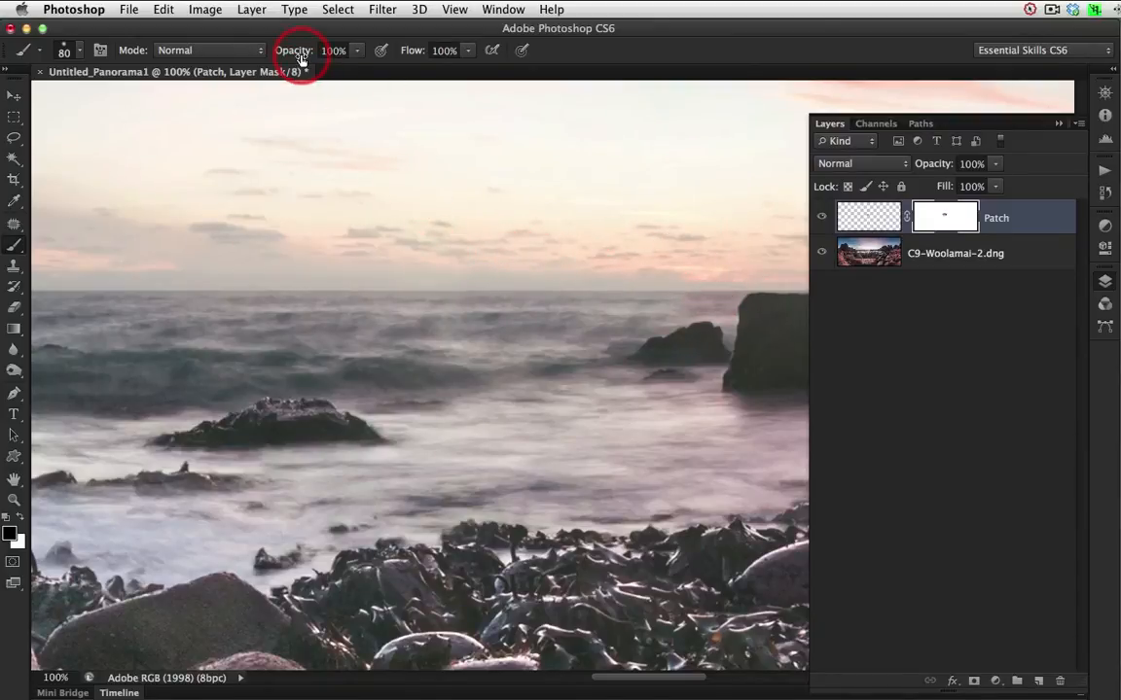
left_click_drag(300, 55, 288, 57)
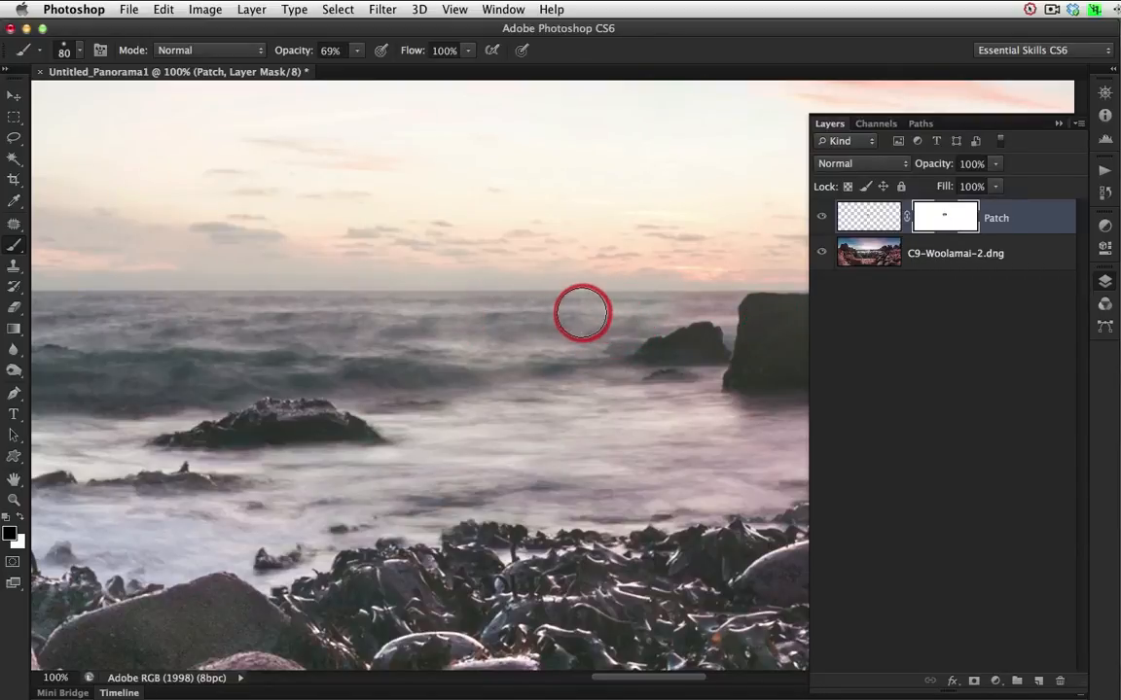
Sample the mauve sea color just below the horizon near the rocks and set the brush opacity to 53%.
left_click(722, 317, "super")
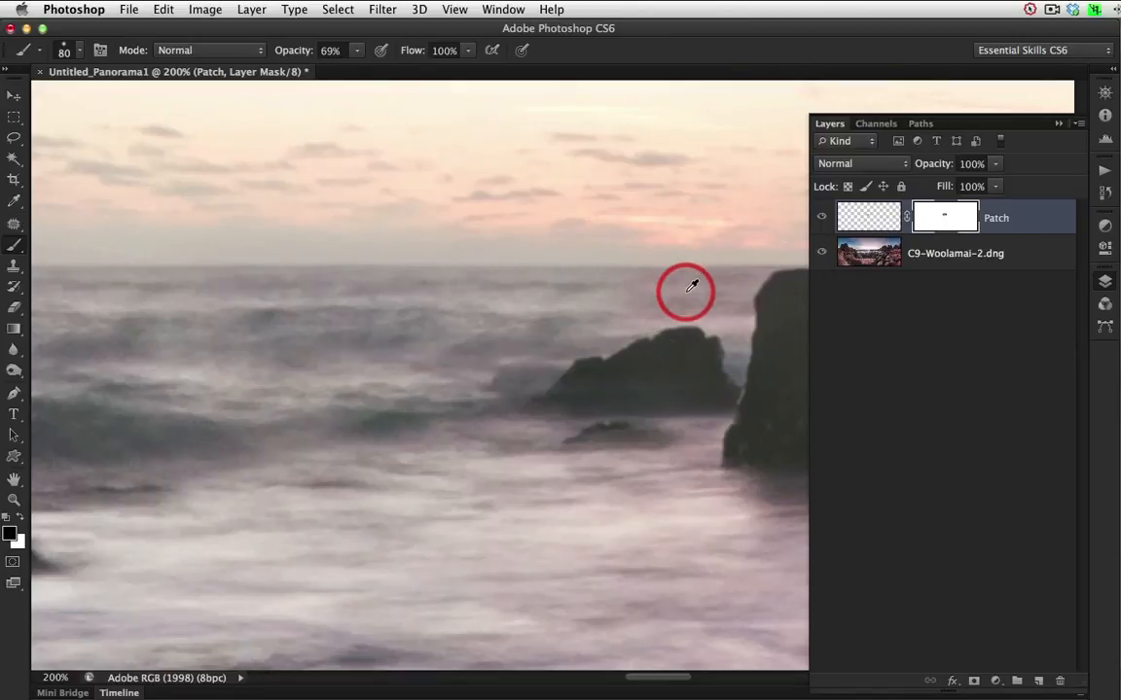
left_click(875, 223)
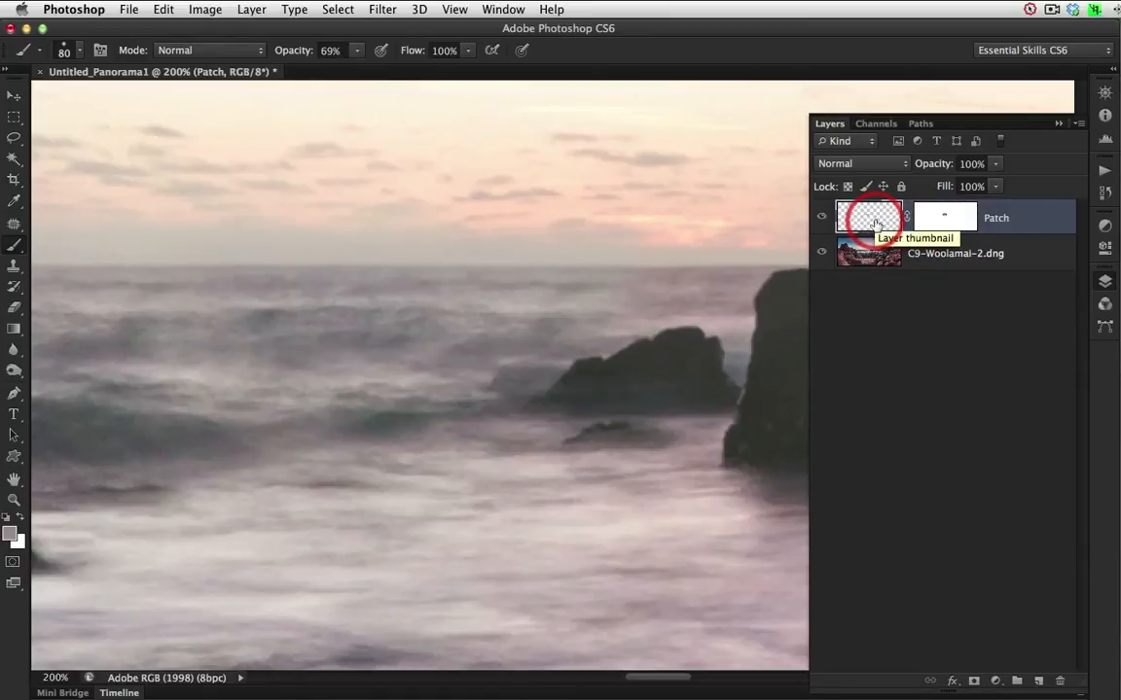
left_click(14, 202)
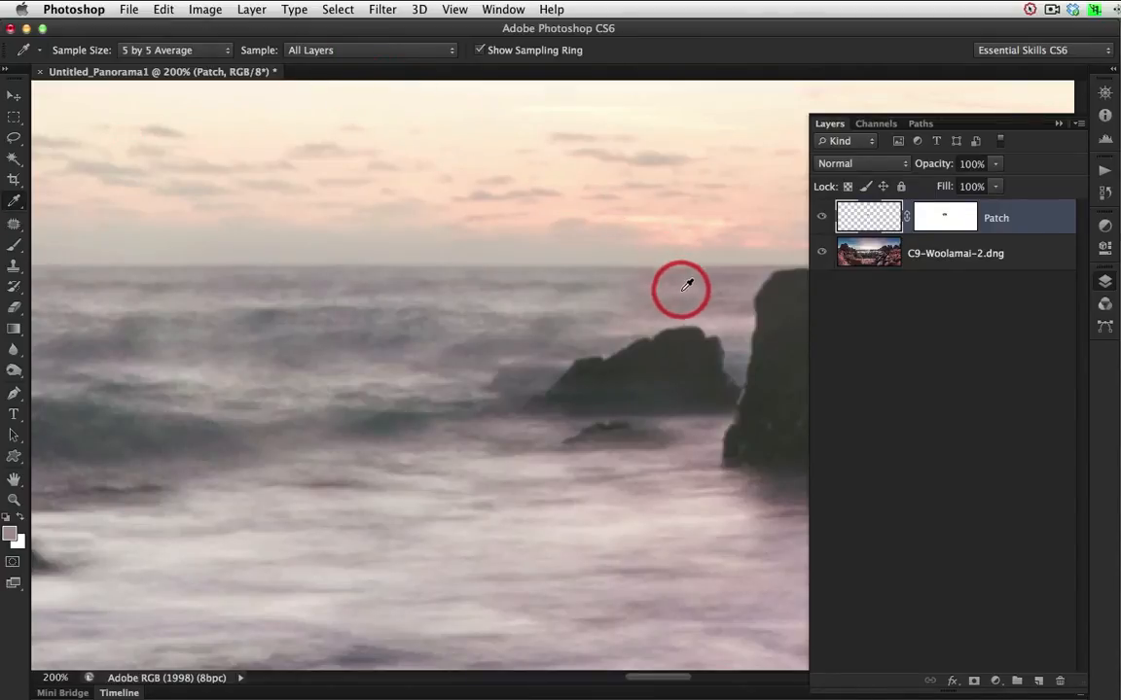
left_click(14, 249)
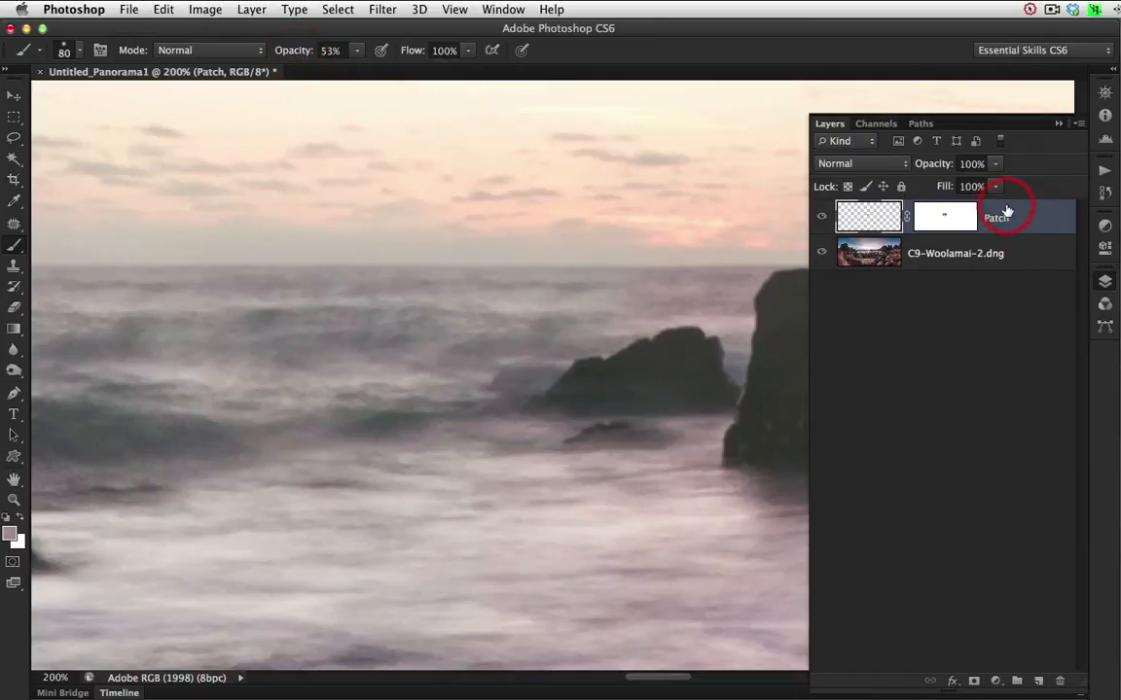
Add a new layer above Patch and set its blend mode to Color.
left_click(1038, 683)
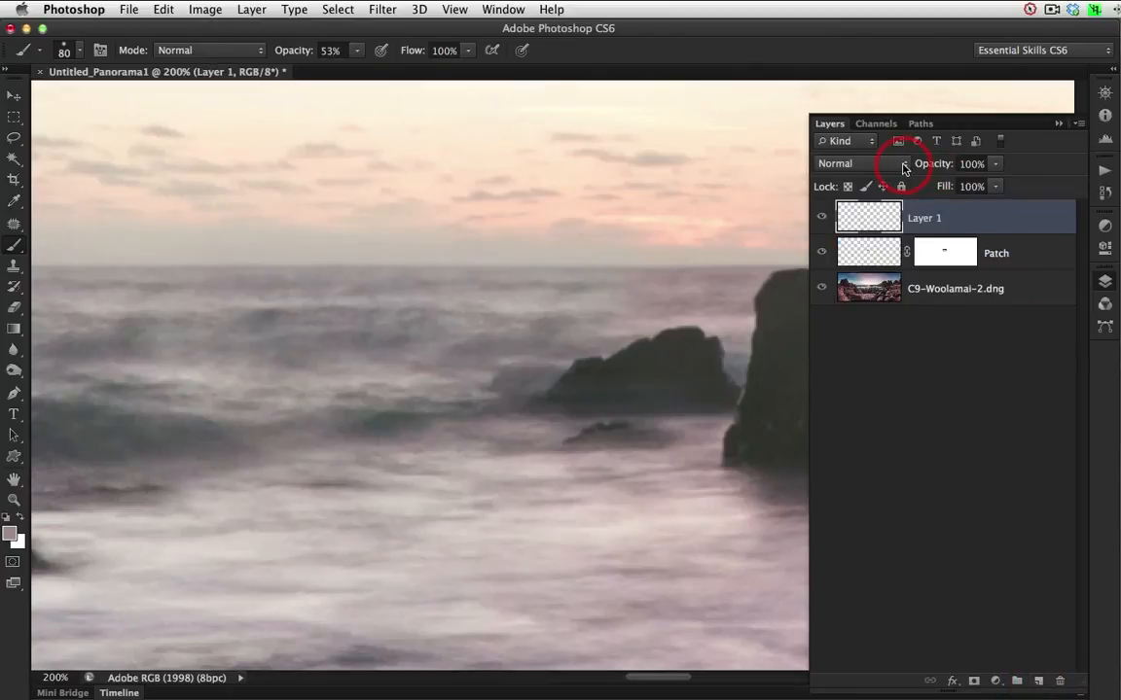
left_click(904, 165)
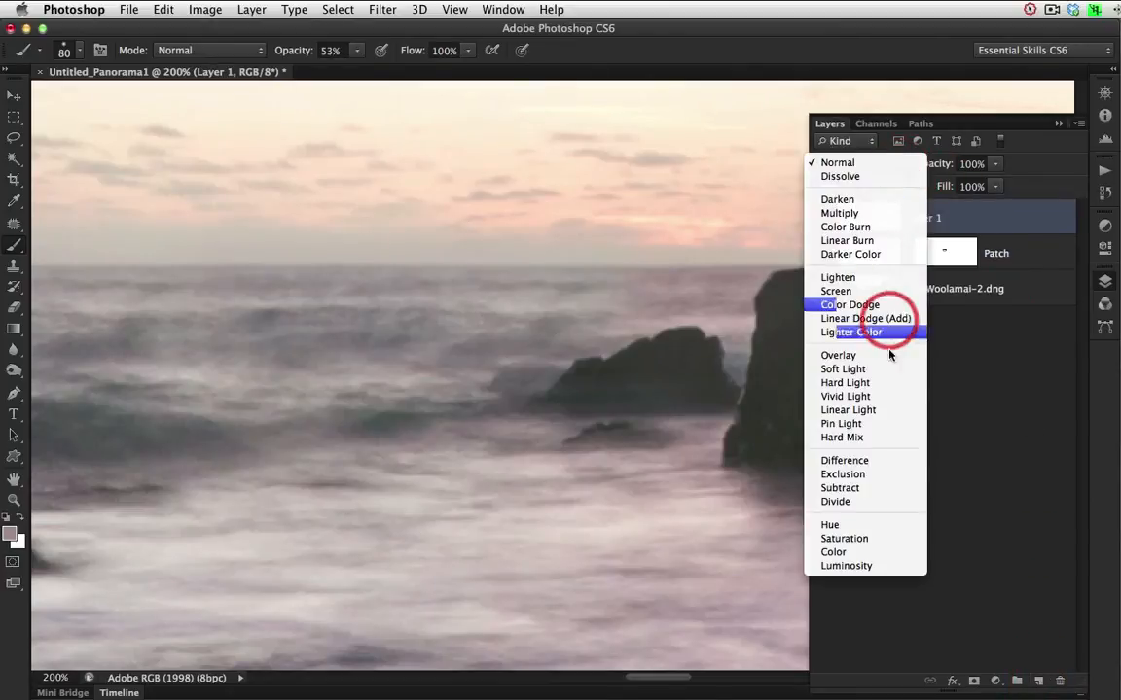
left_click(860, 551)
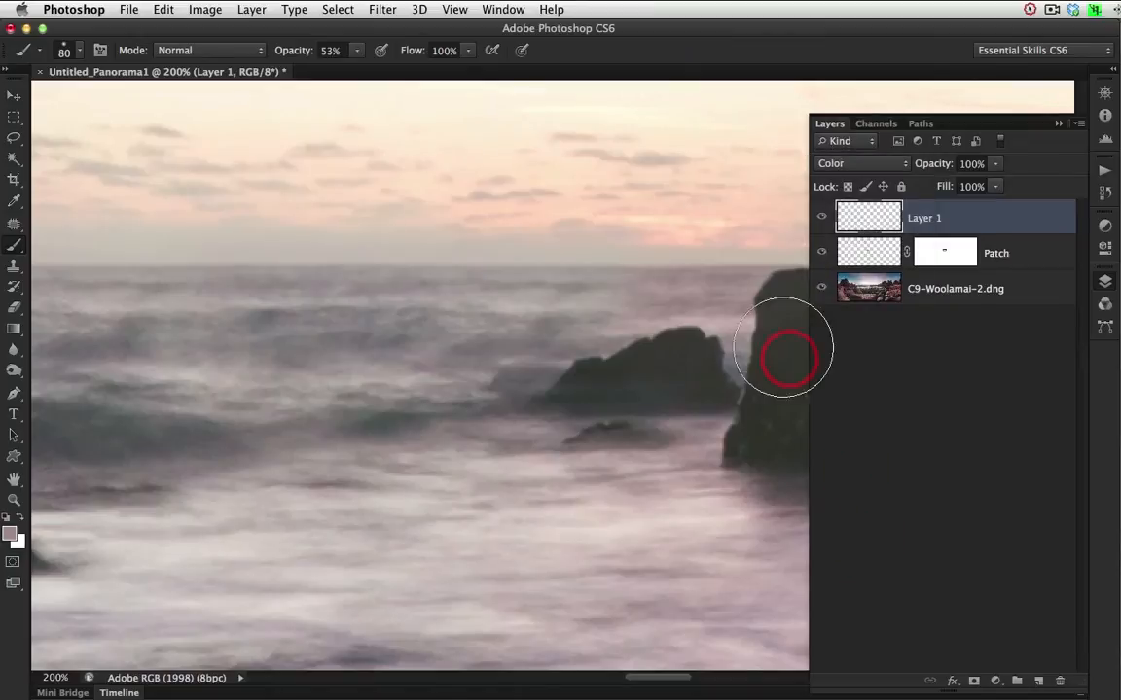
Paint the sampled mauve over the sea just below the horizon on the Color layer, using a 50 px brush.
mouse_move(783, 348)
left_mouse_down()
mouse_move(783, 328)
mouse_move(767, 326)
left_mouse_up()
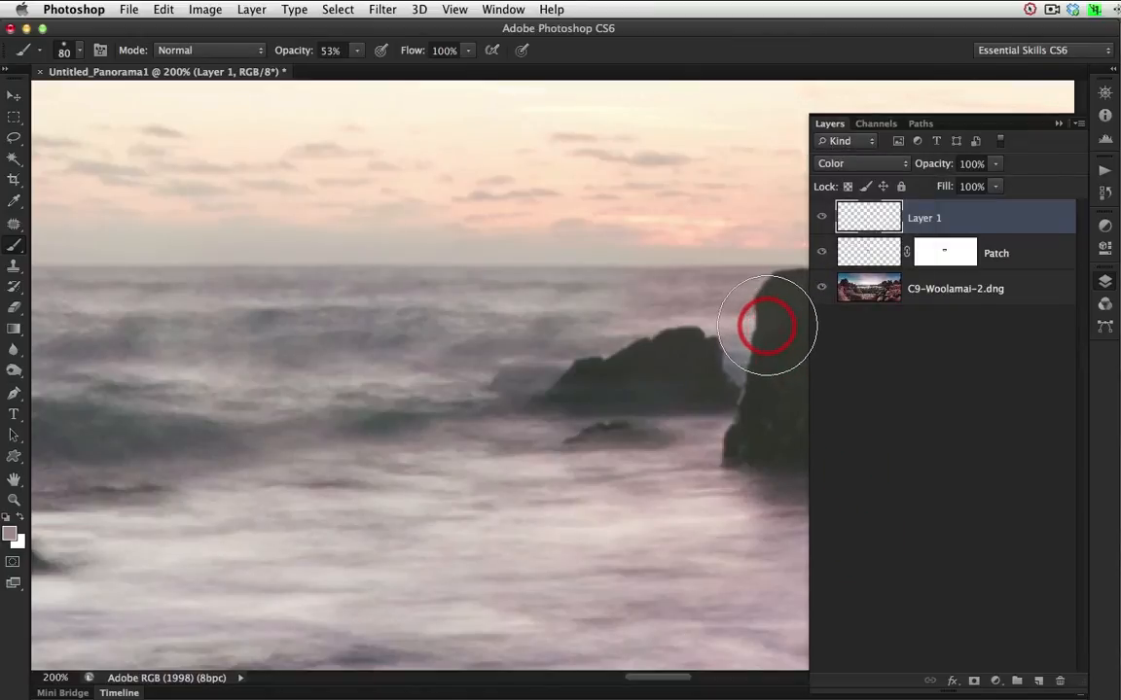
key("bracketleft")
key("bracketleft")
key("bracketleft")
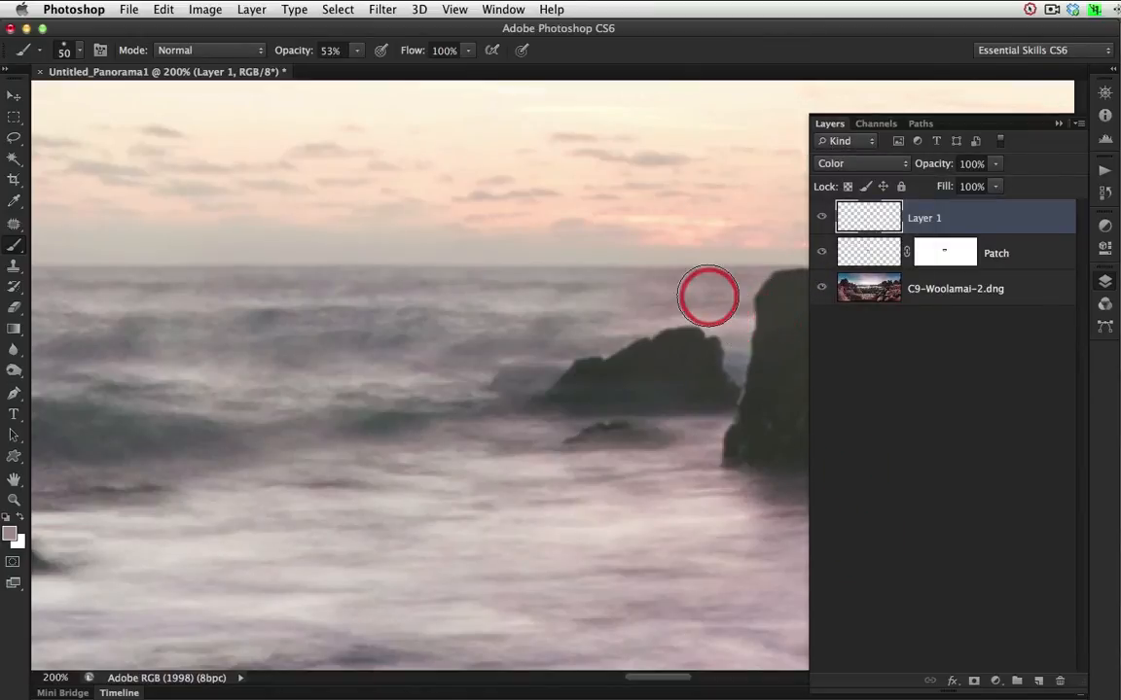
mouse_move(642, 287)
left_mouse_down()
mouse_move(483, 288)
mouse_move(717, 286)
mouse_move(411, 288)
mouse_move(675, 286)
mouse_move(540, 336)
mouse_move(515, 340)
mouse_move(509, 325)
mouse_move(562, 316)
mouse_move(401, 345)
mouse_move(472, 329)
mouse_move(422, 319)
mouse_move(436, 344)
mouse_move(700, 319)
mouse_move(545, 292)
mouse_move(427, 295)
mouse_move(678, 295)
mouse_move(617, 326)
mouse_move(436, 343)
mouse_move(445, 303)
mouse_move(586, 301)
mouse_move(720, 274)
mouse_move(243, 271)
mouse_move(622, 288)
mouse_move(277, 289)
left_mouse_up()
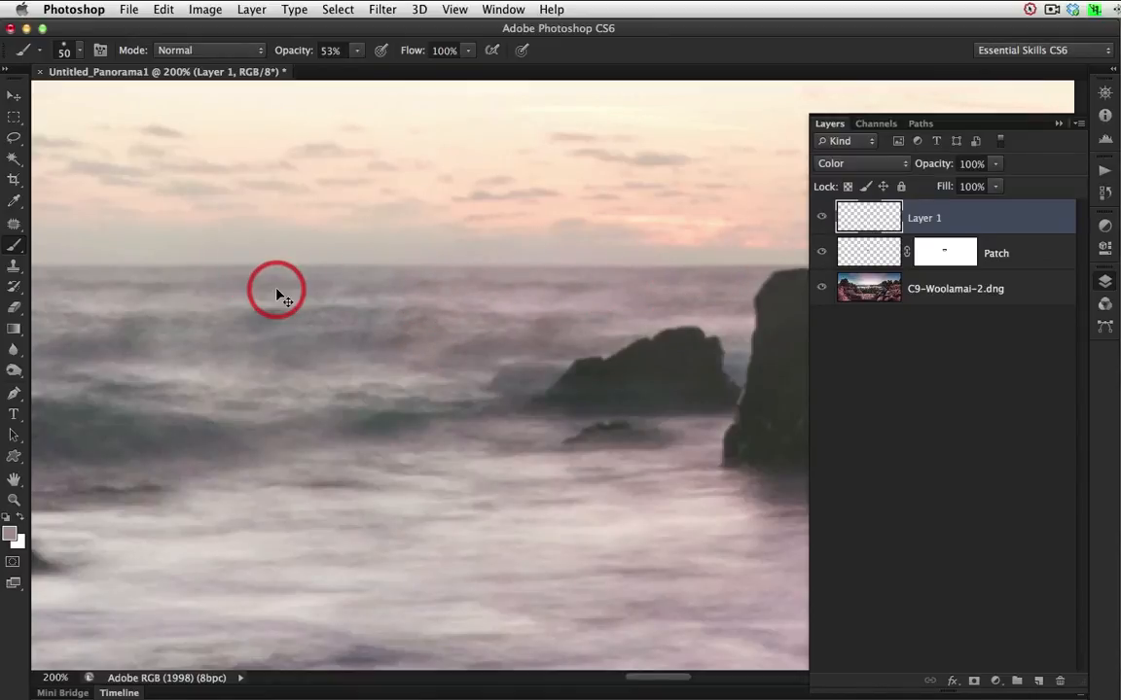
Duplicate the panorama as a merged-layers-only image named HDR-Toning and check its single layer.
key("super+0")
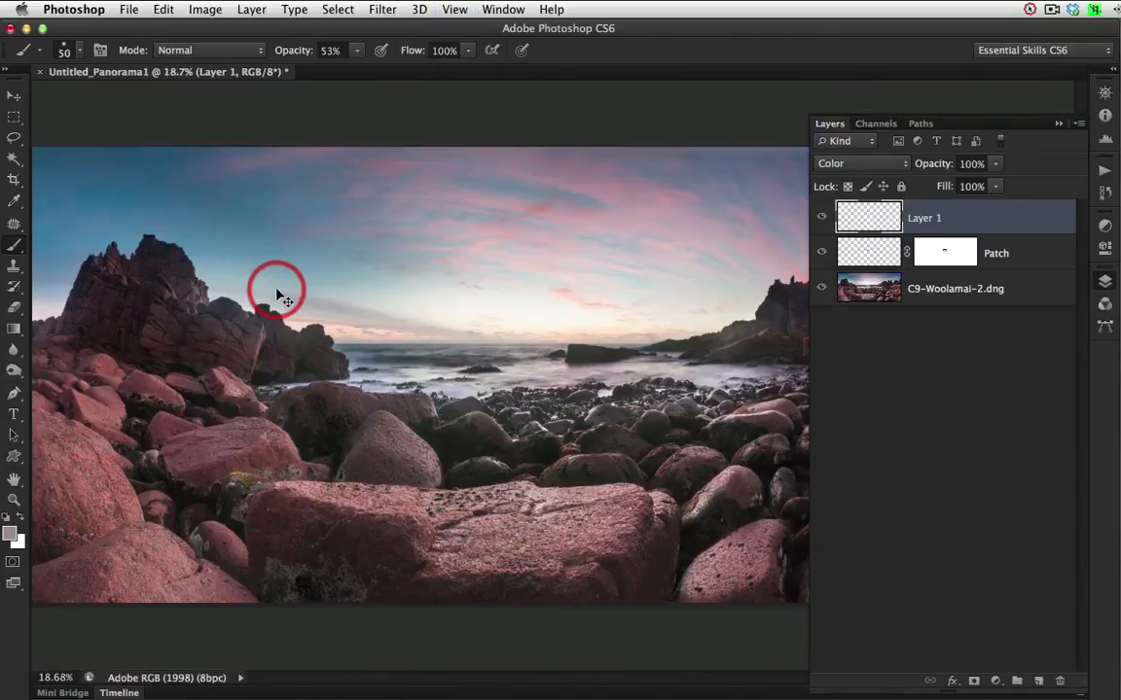
left_click(1058, 125)
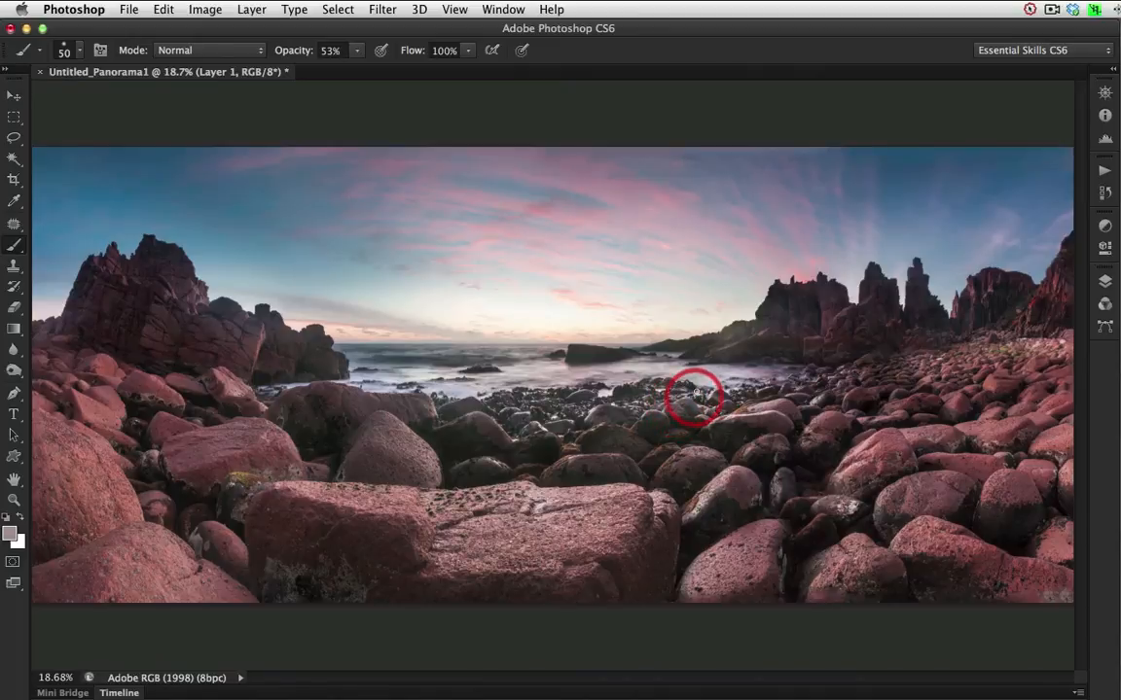
left_click(207, 10)
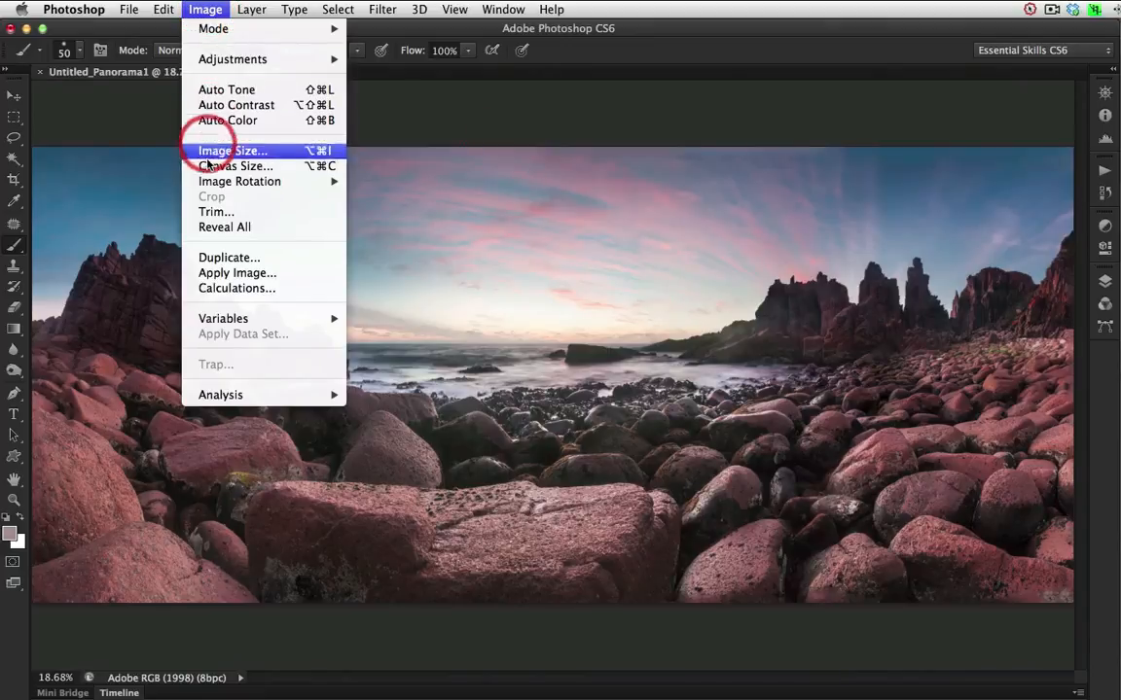
left_click(210, 258)
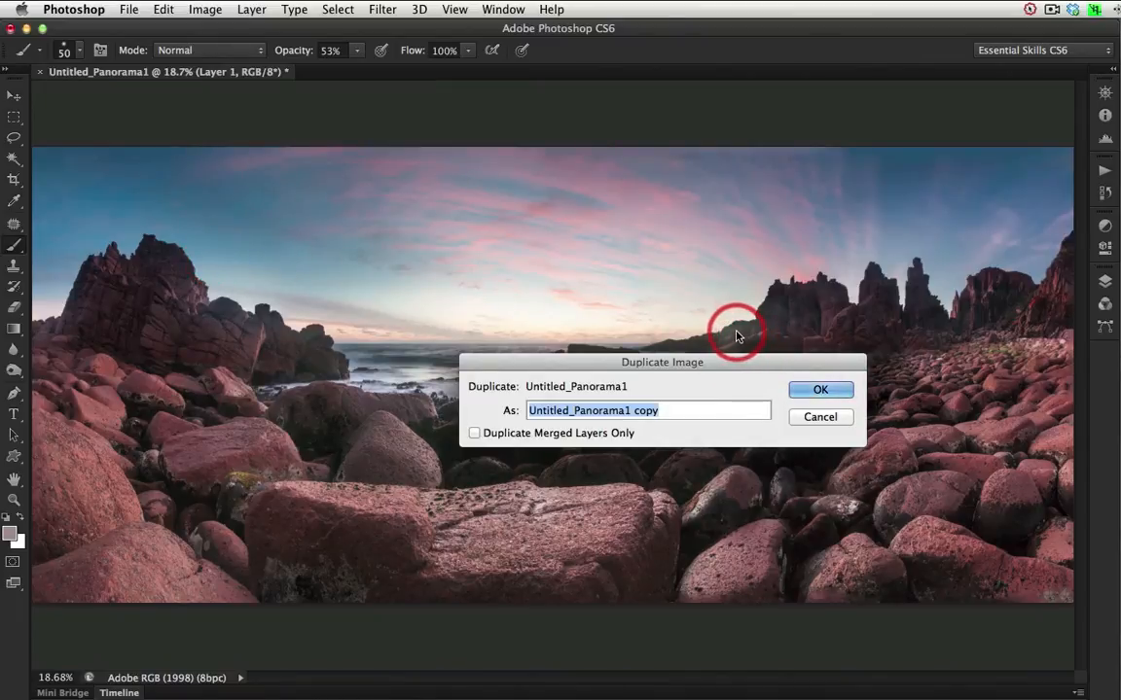
left_click(475, 435)
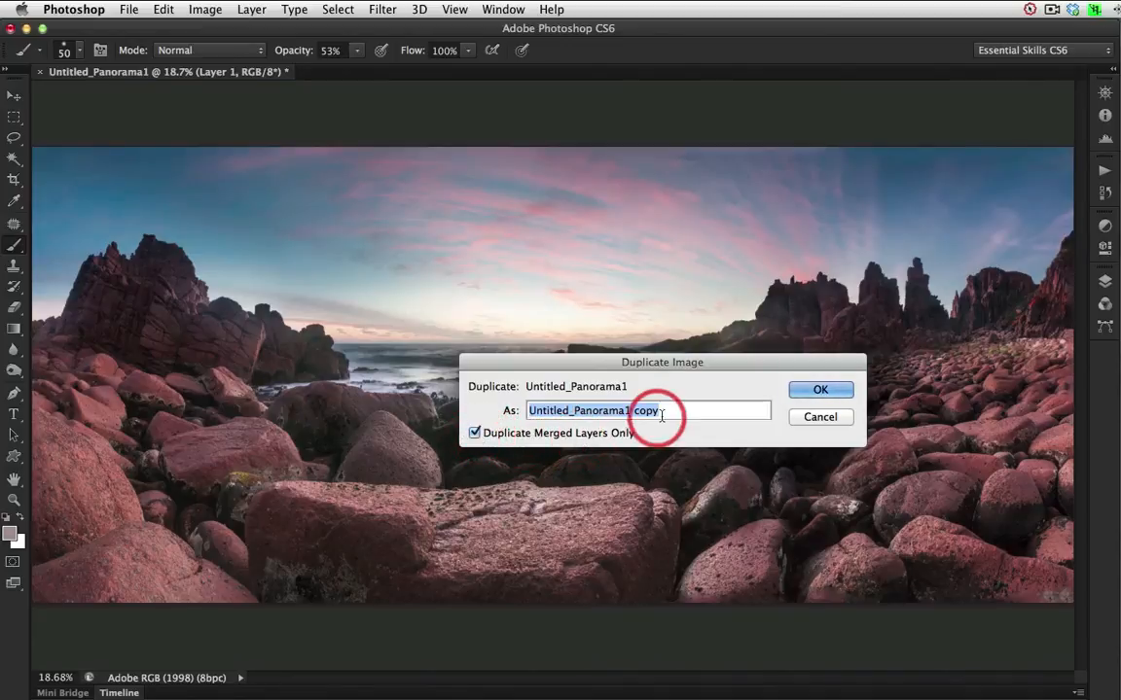
type("HDR-Toning")
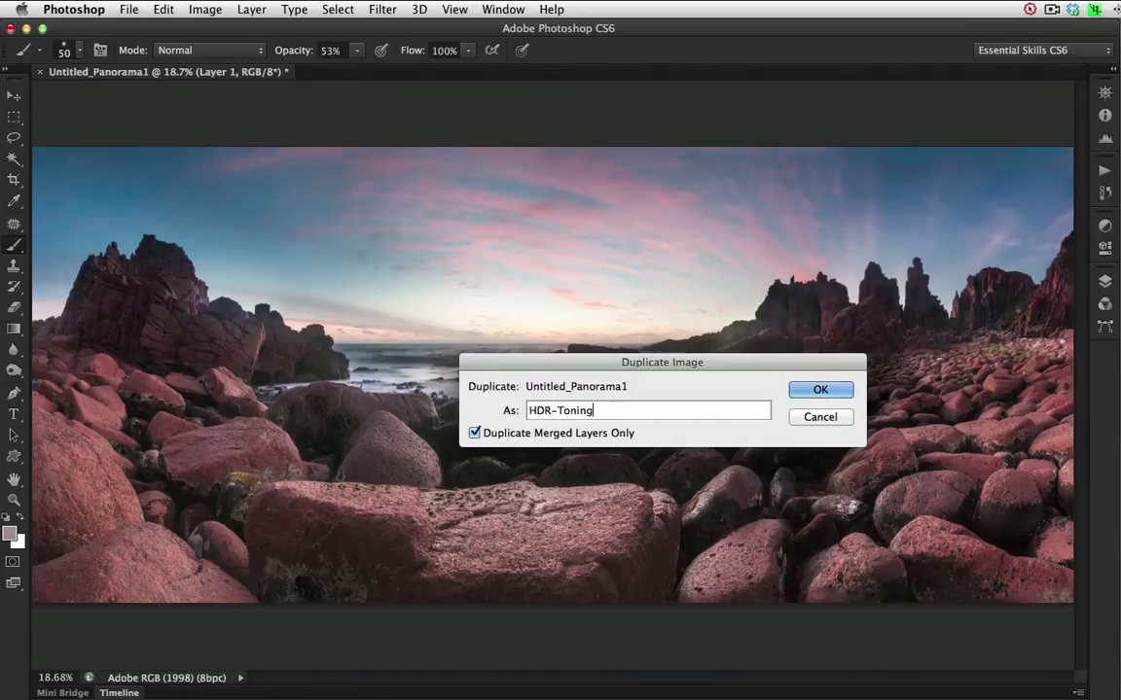
left_click(835, 392)
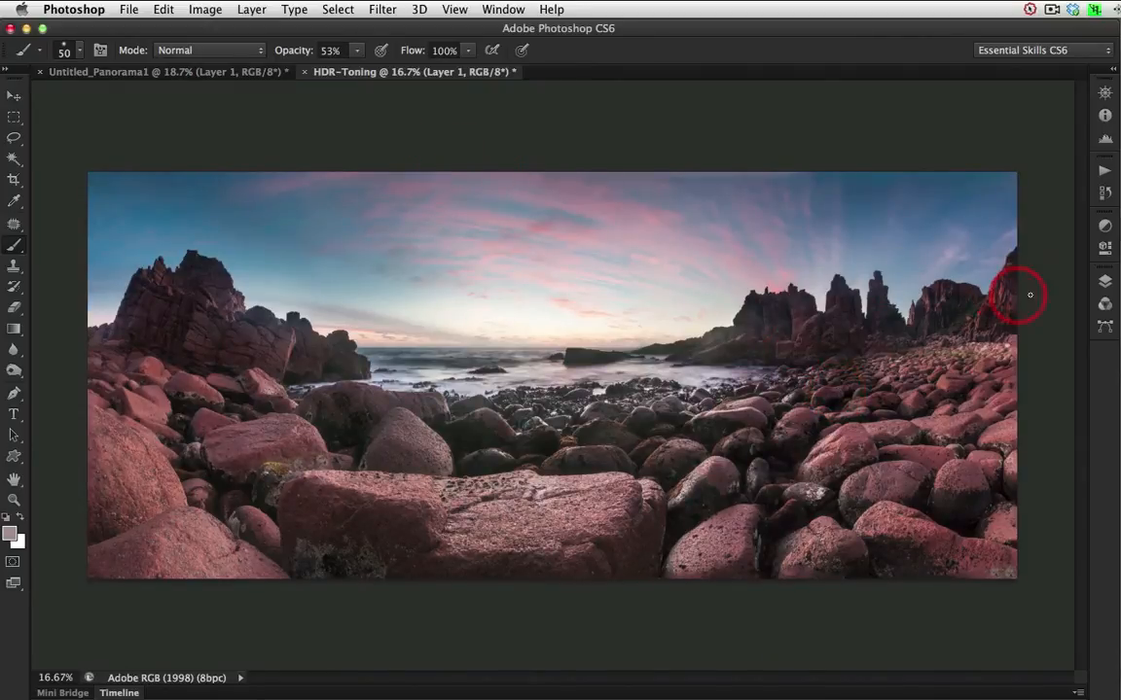
left_click(1105, 282)
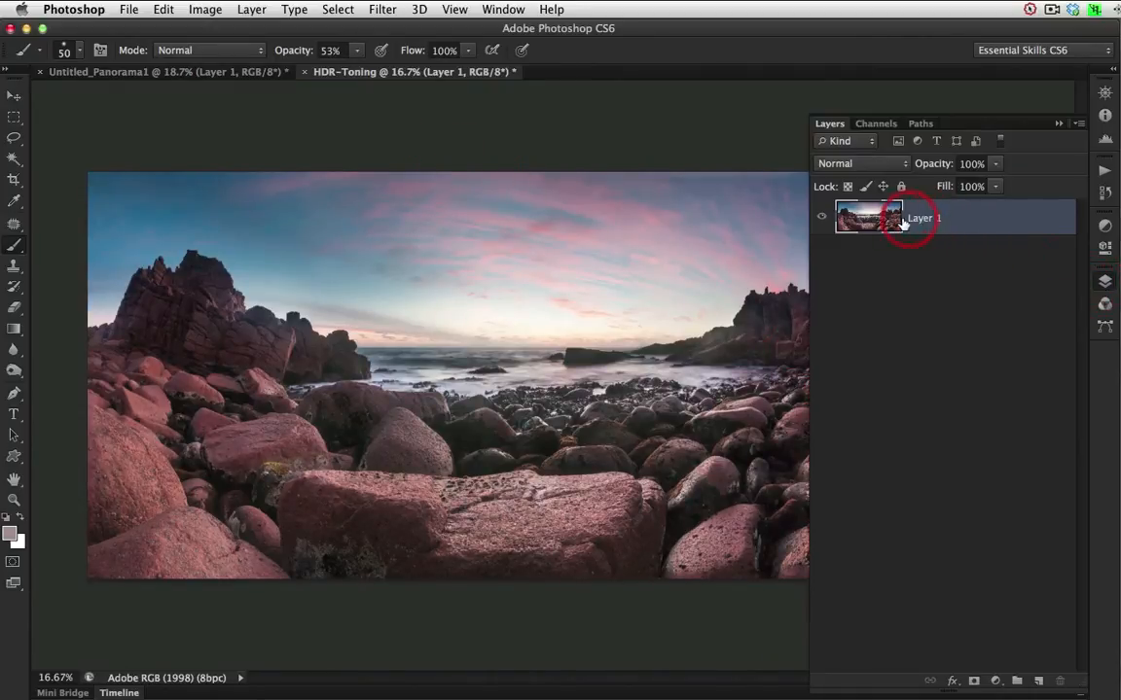
left_click(1058, 124)
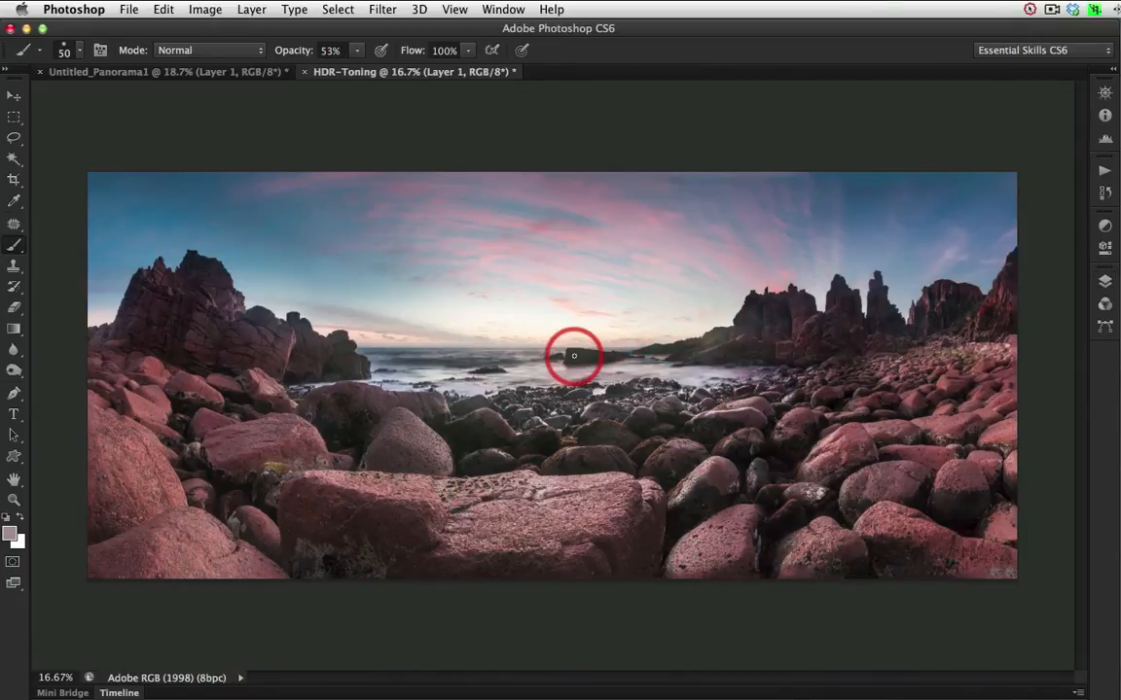
Start HDR Toning on the HDR-Toning copy, accept flattening, and set Saturation to -24% and Detail to +127%.
left_click(207, 13)
mouse_move(205, 61)
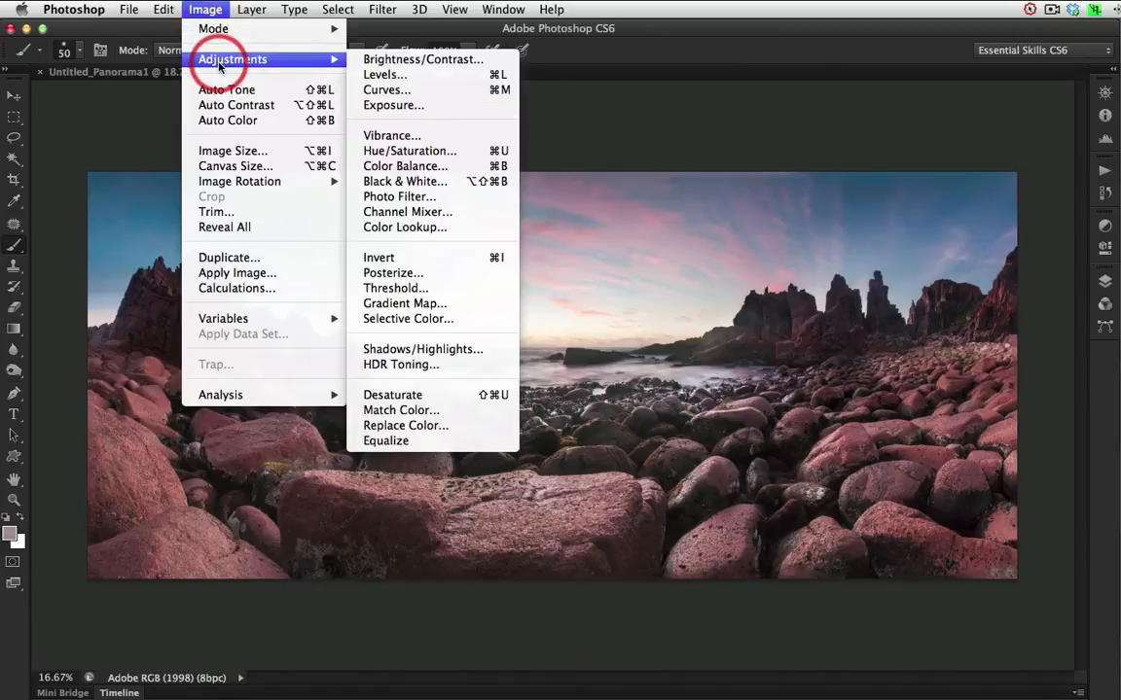
left_click(420, 366)
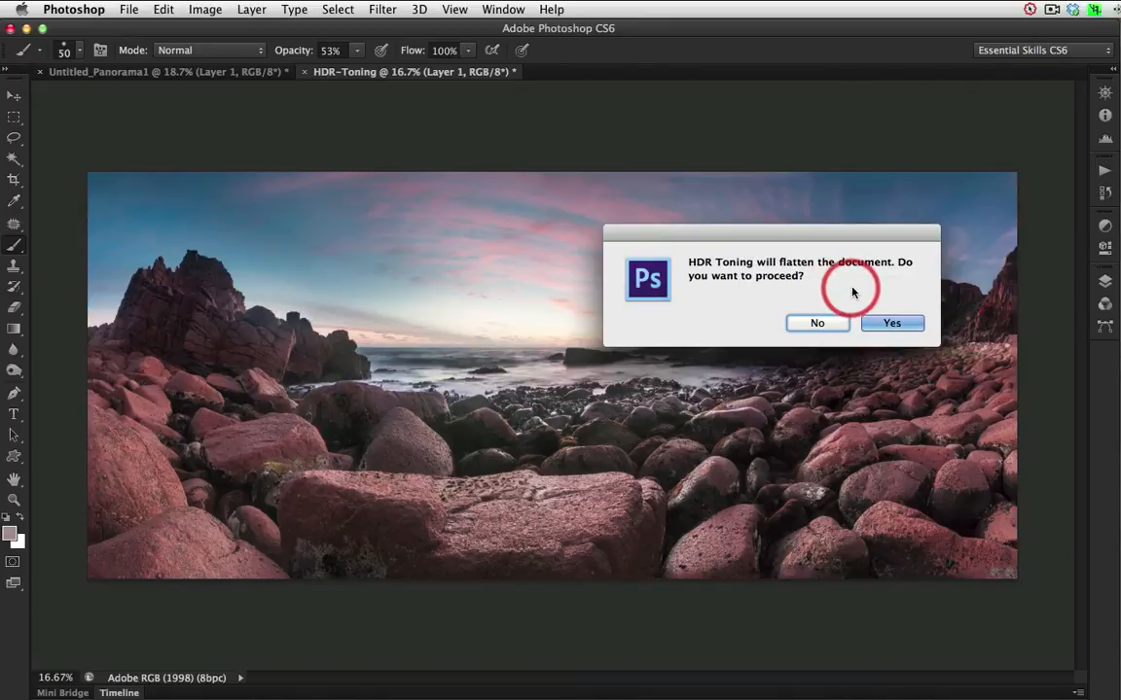
left_click(893, 321)
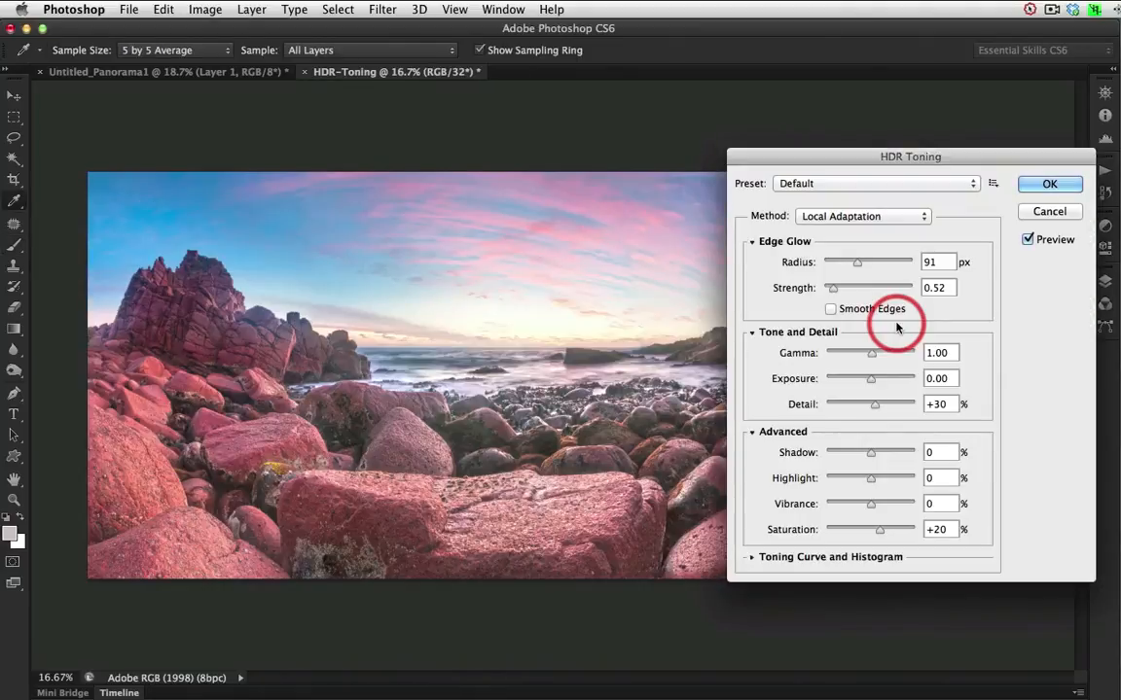
left_click_drag(908, 161, 943, 134)
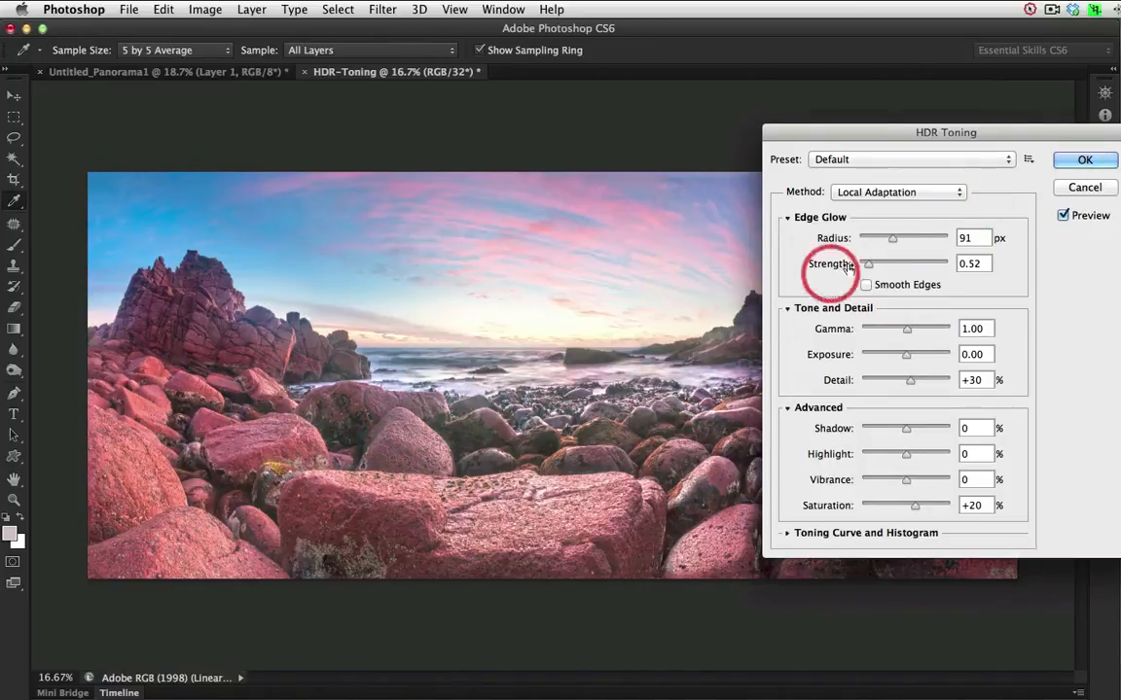
left_click_drag(914, 508, 896, 513)
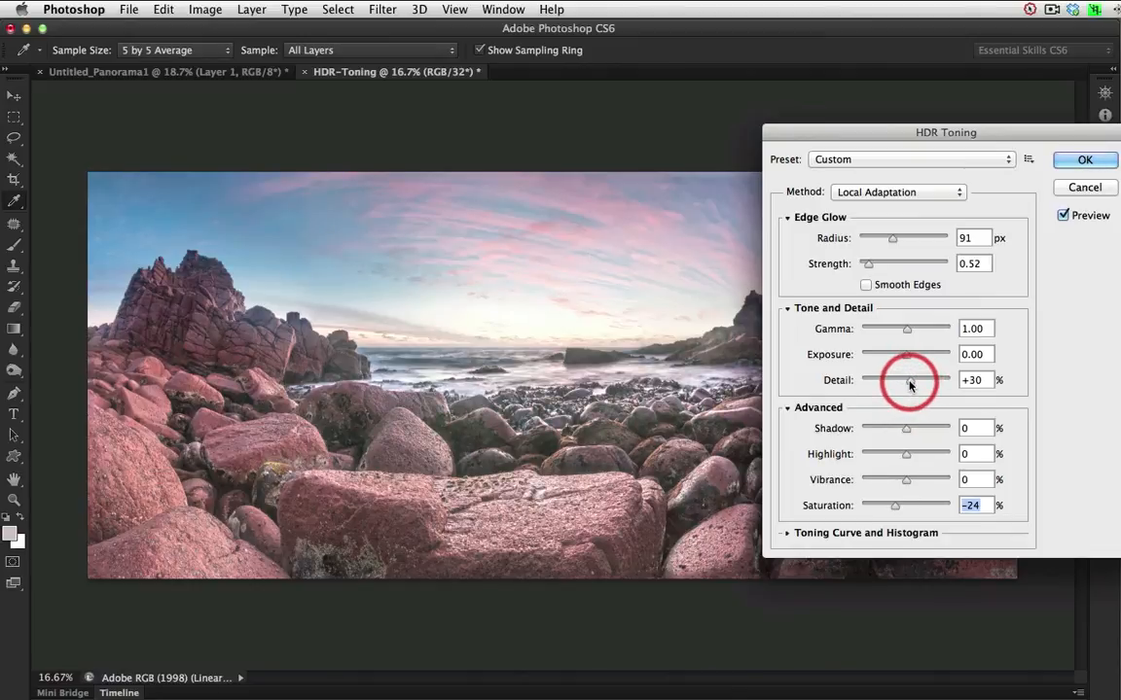
left_click_drag(909, 385, 923, 385)
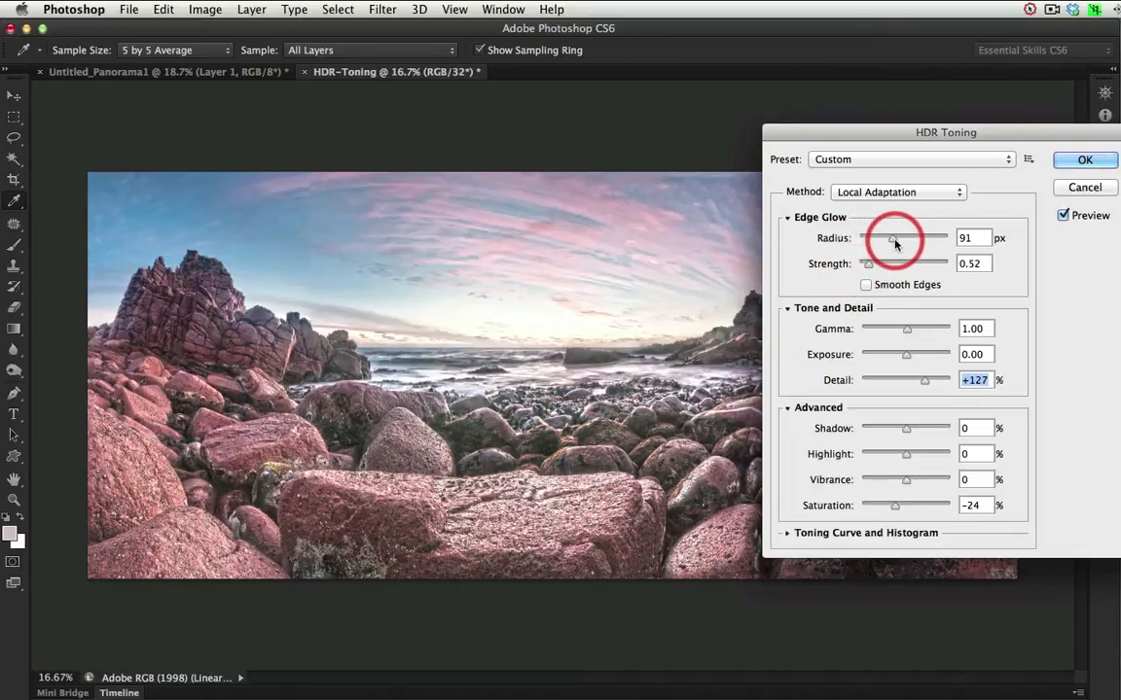
Set the edge glow to radius 206 px and strength 0.73 with Smooth Edges, and apply the toning with exposure -0.59.
left_click_drag(894, 243, 901, 243)
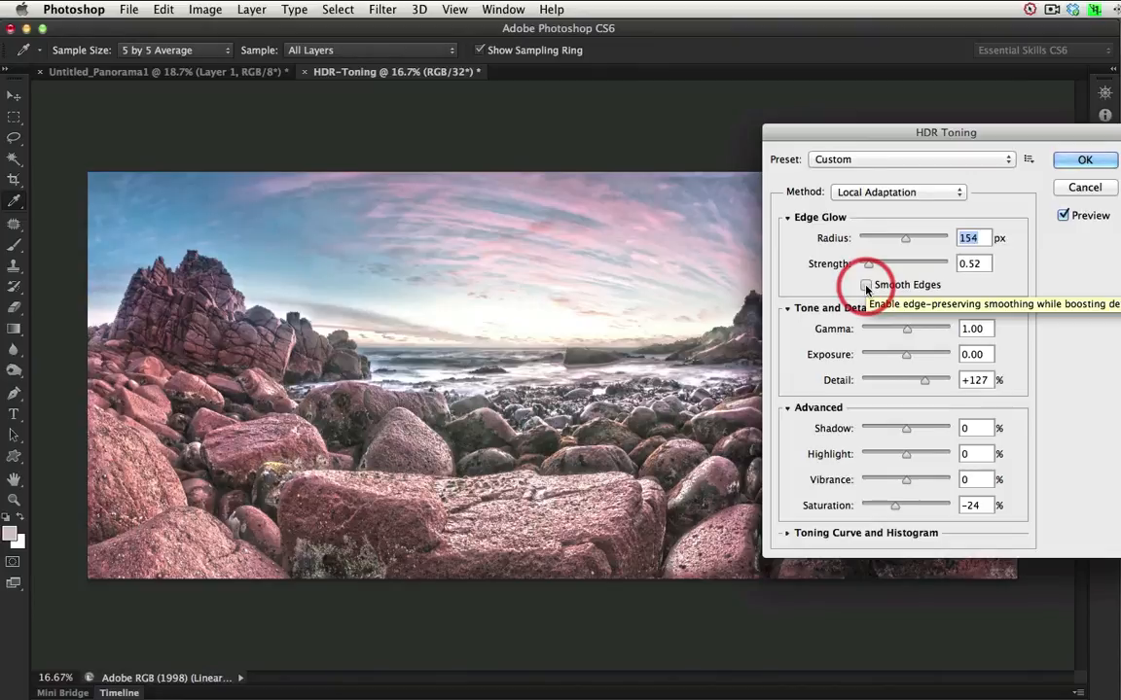
left_click(866, 286)
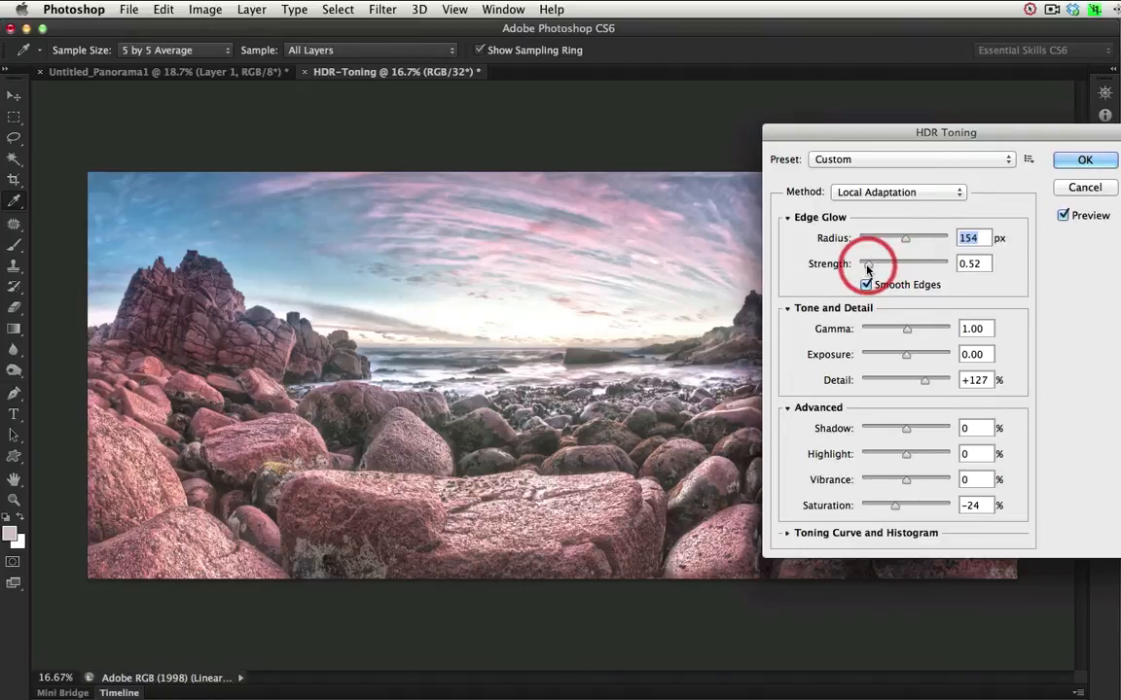
left_click_drag(868, 268, 916, 243)
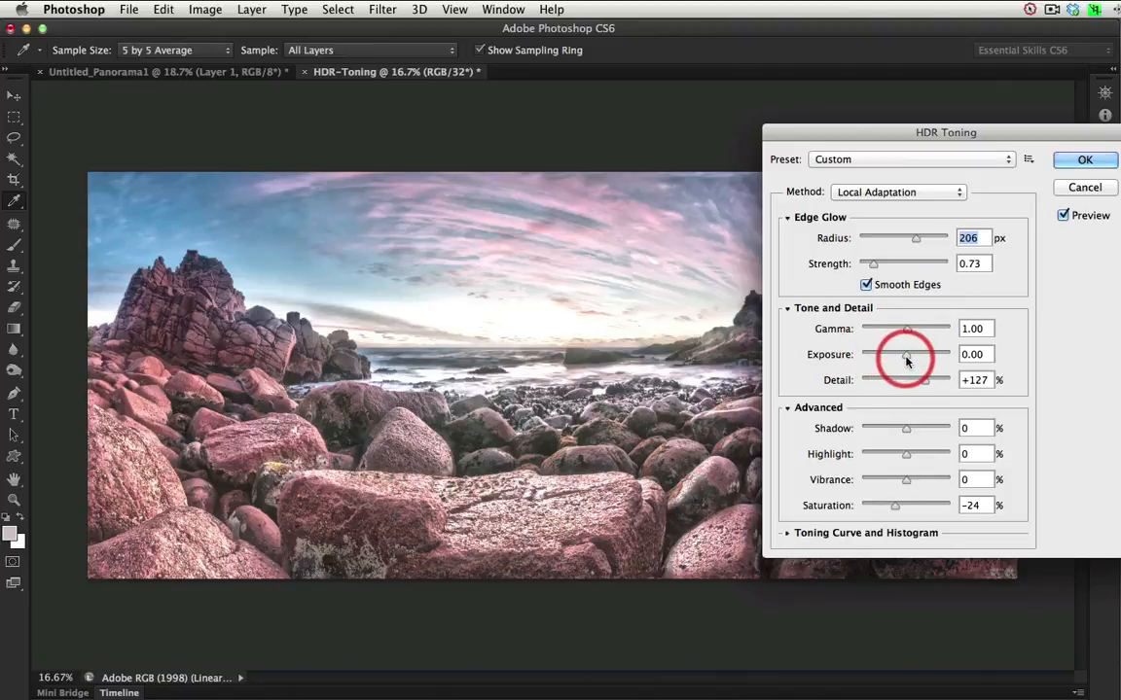
left_click_drag(897, 357, 900, 360)
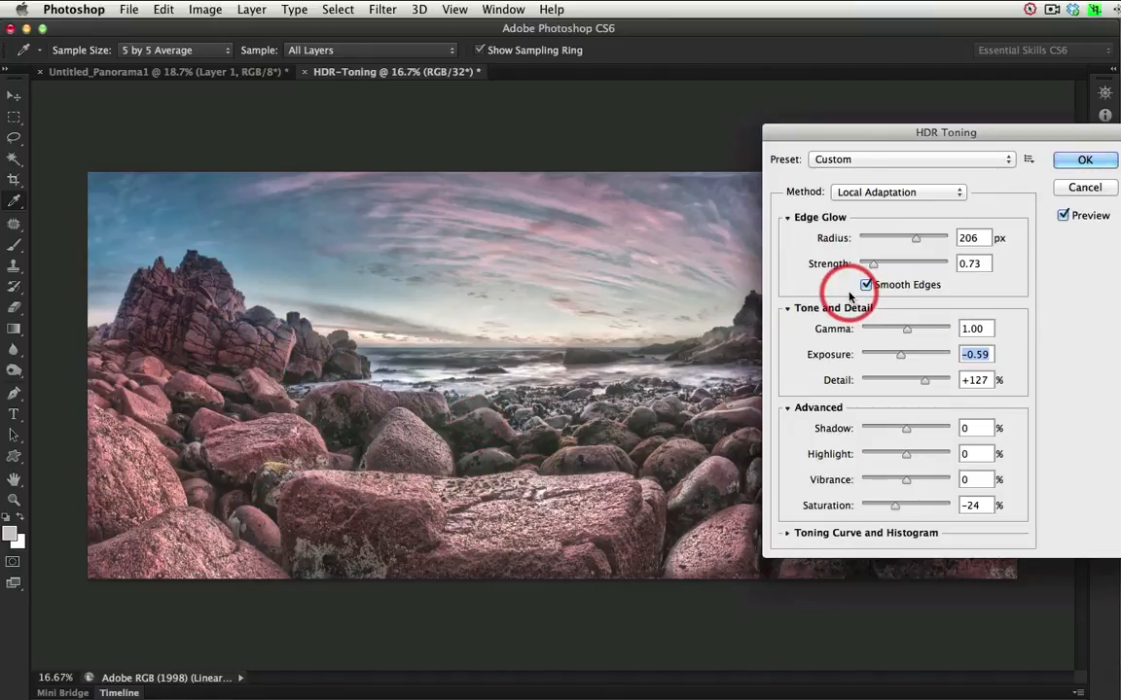
left_click(1086, 161)
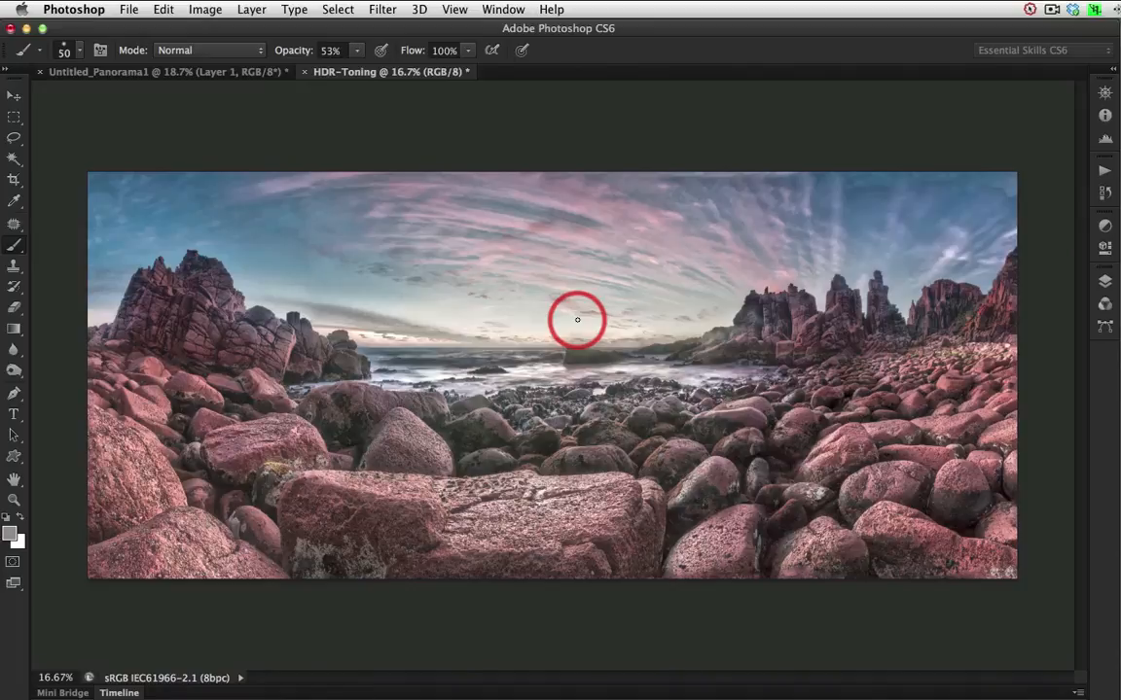
Copy the toned image into Untitled_Panorama1 as the top layer, aligned with the panorama.
key("v")
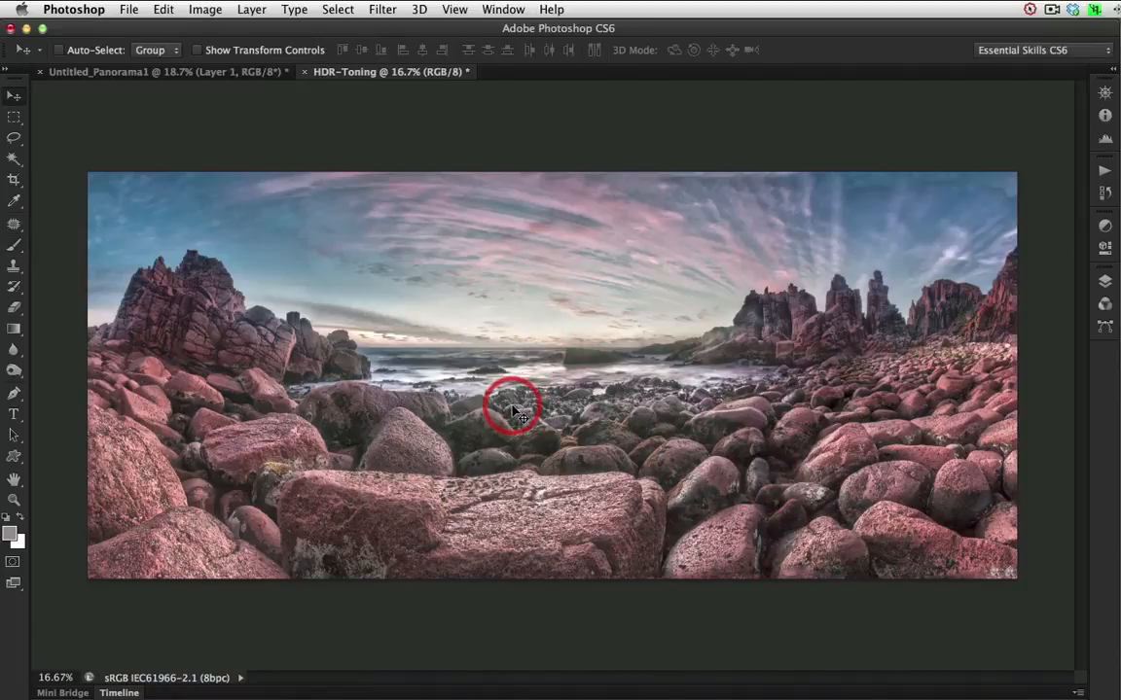
left_click_drag(517, 411, 463, 345)
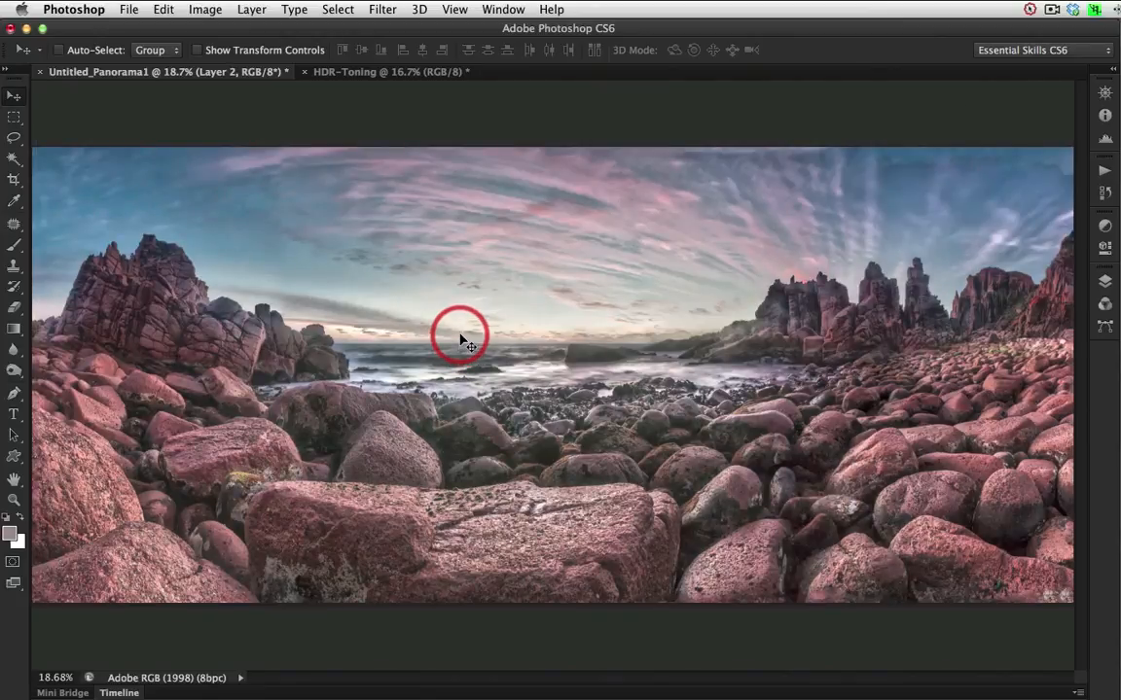
Set the toned layer's opacity to 57% and its blend mode to Luminosity, and check the whole panorama.
left_click(1106, 282)
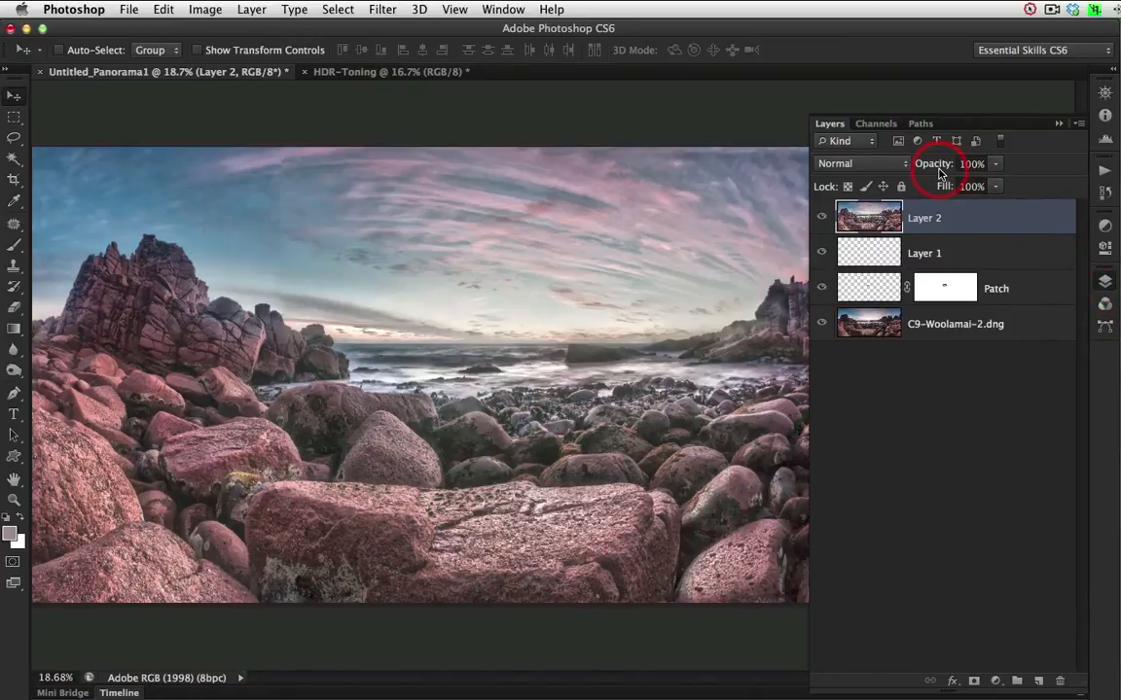
left_click_drag(942, 169, 920, 169)
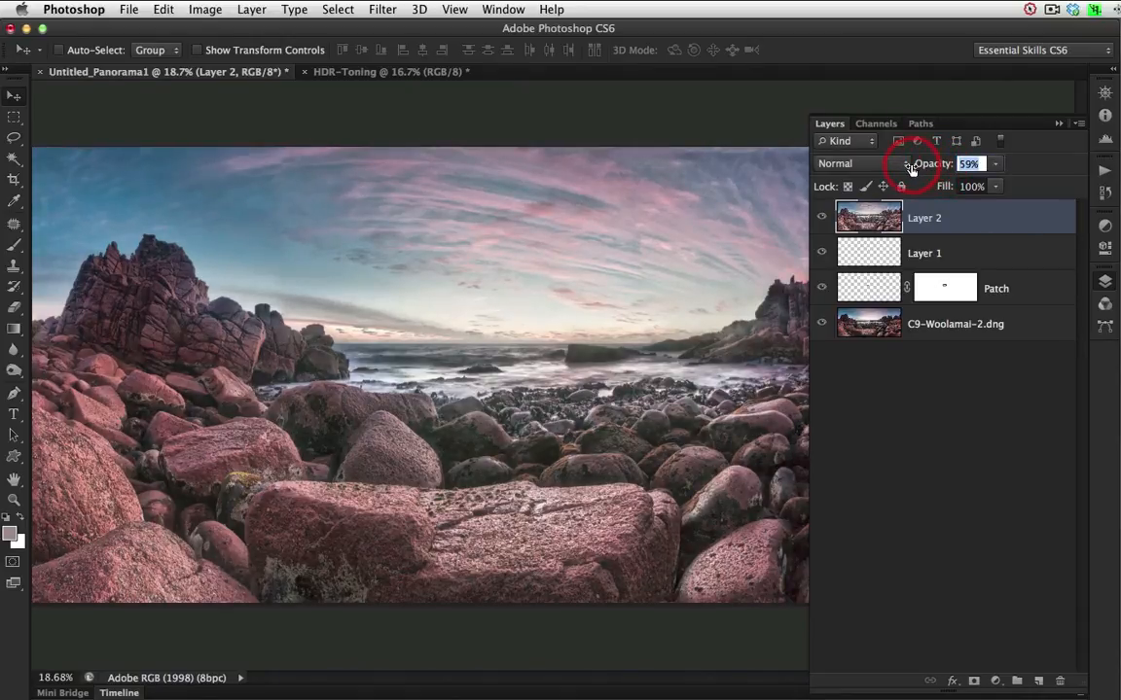
left_click(1061, 226)
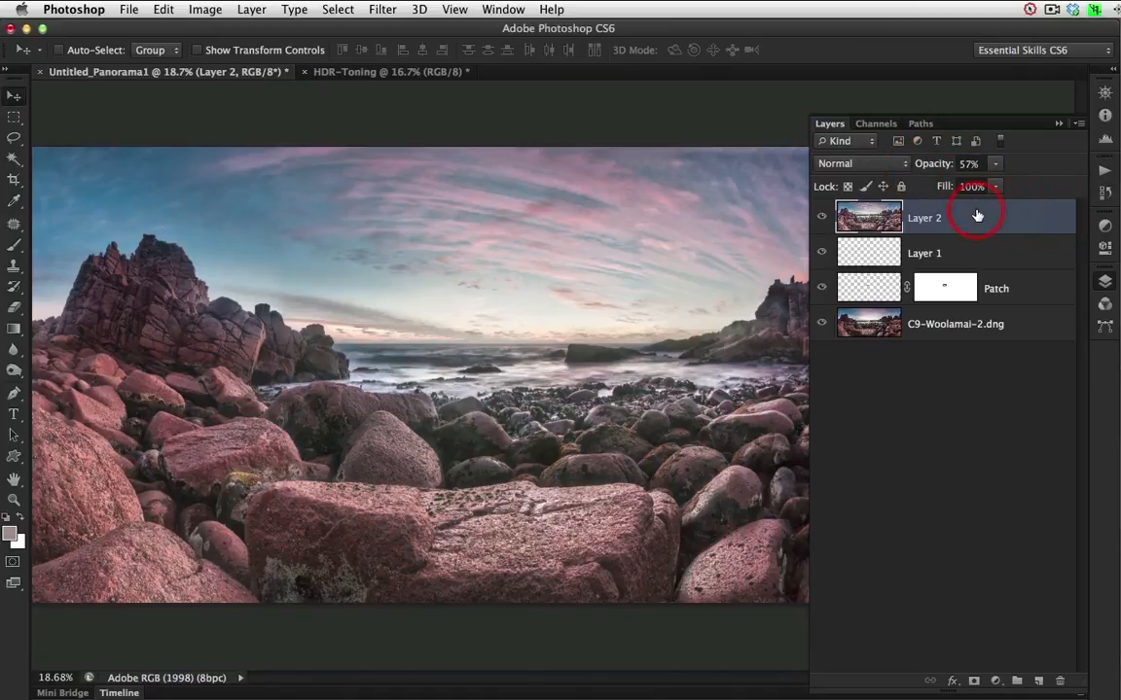
left_click(897, 167)
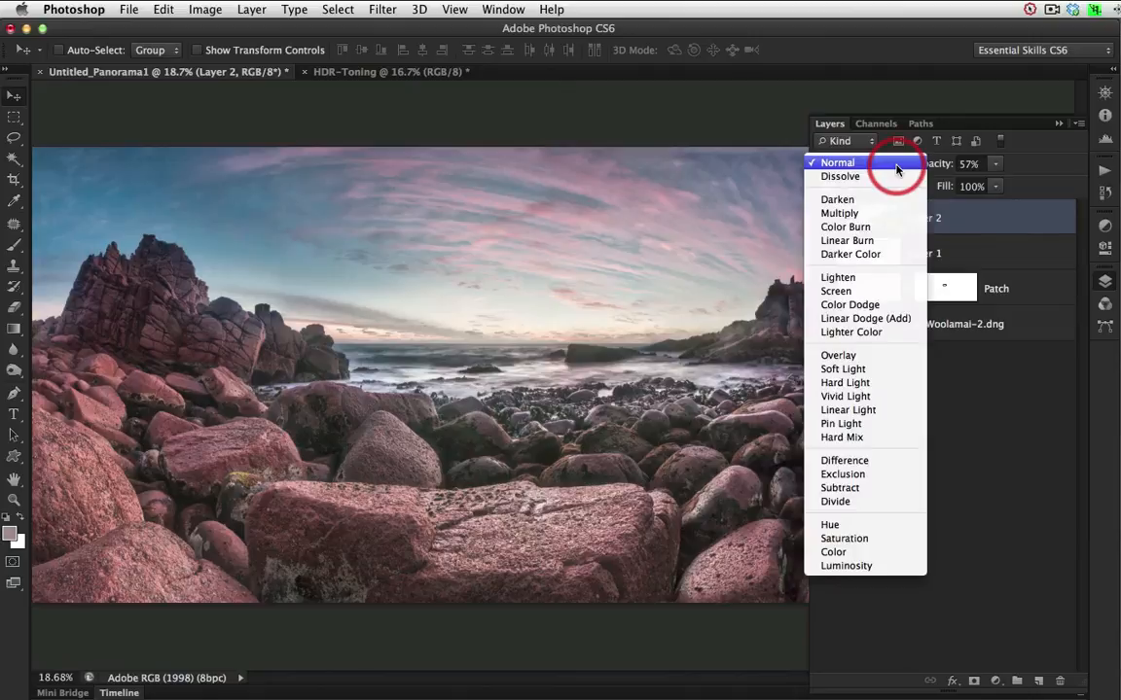
left_click(842, 565)
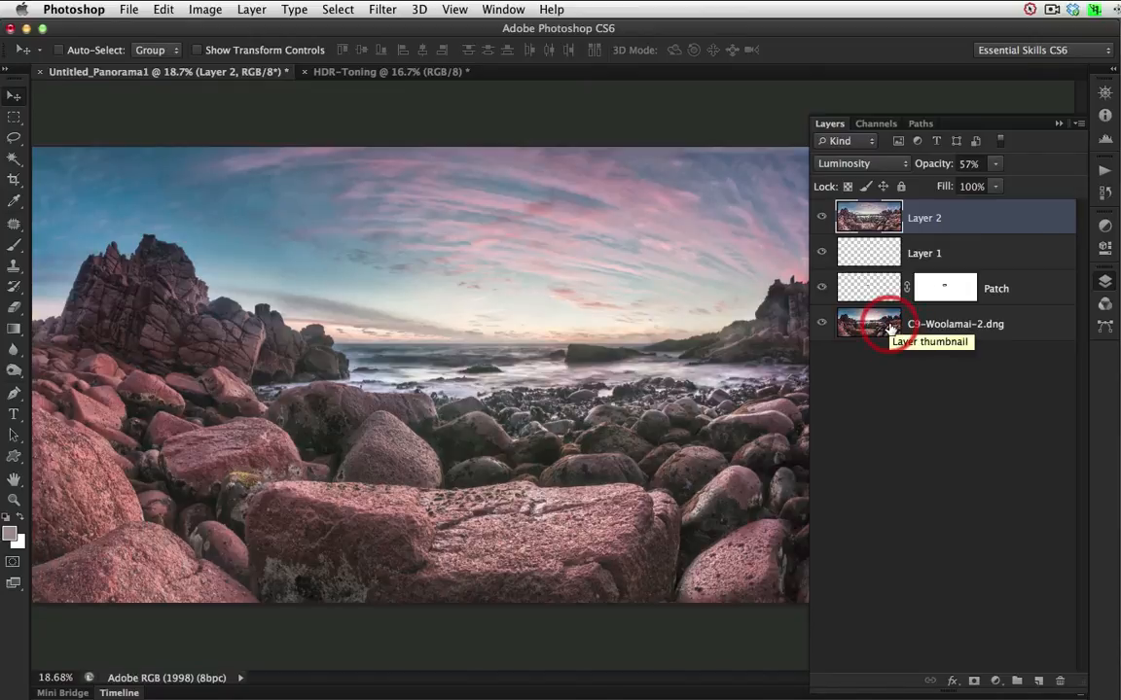
left_click(1060, 125)
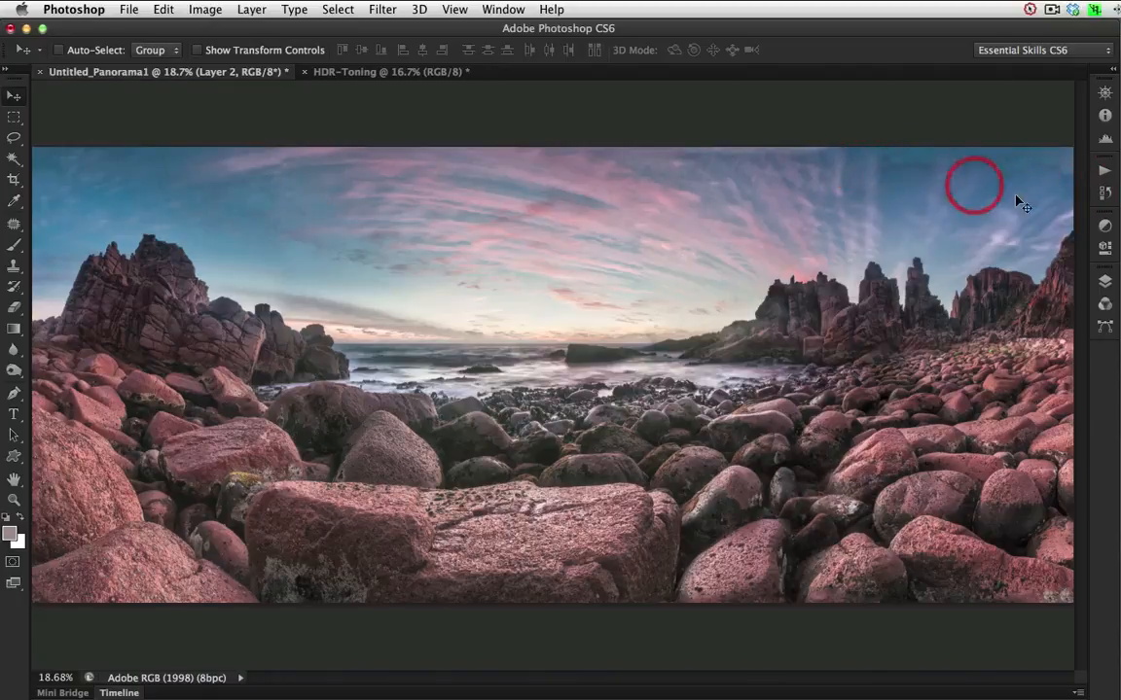
Add a layer mask to the toned layer and fade out the upper sky with a black-to-transparent gradient ending above the horizon.
left_click(1103, 281)
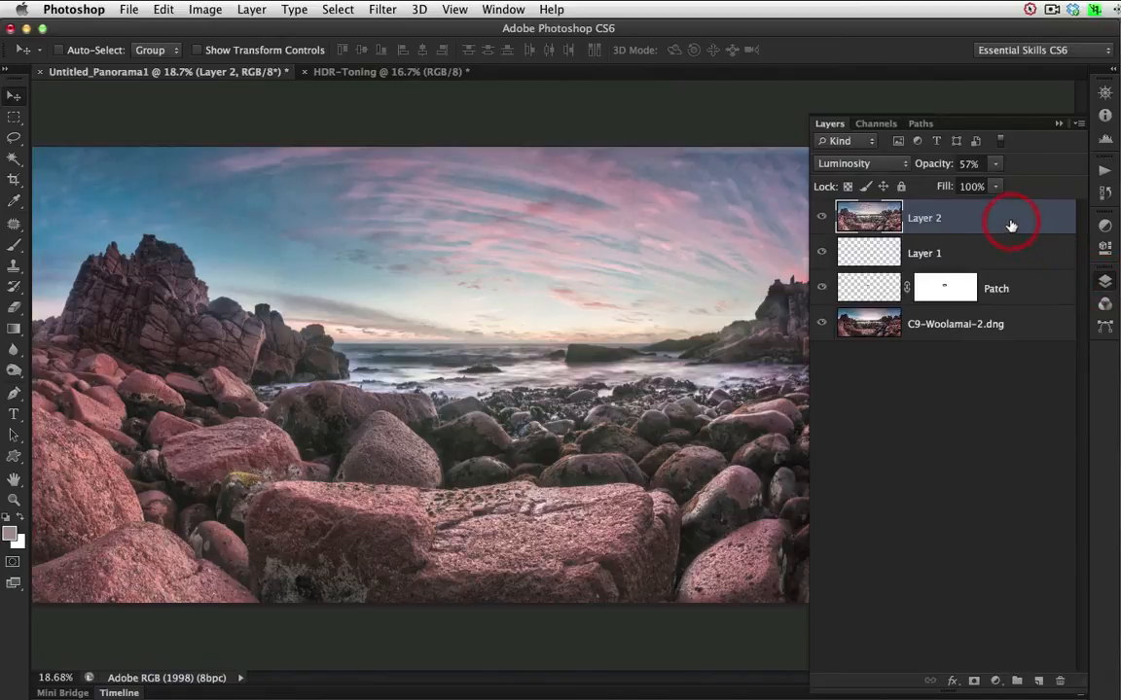
left_click(974, 683)
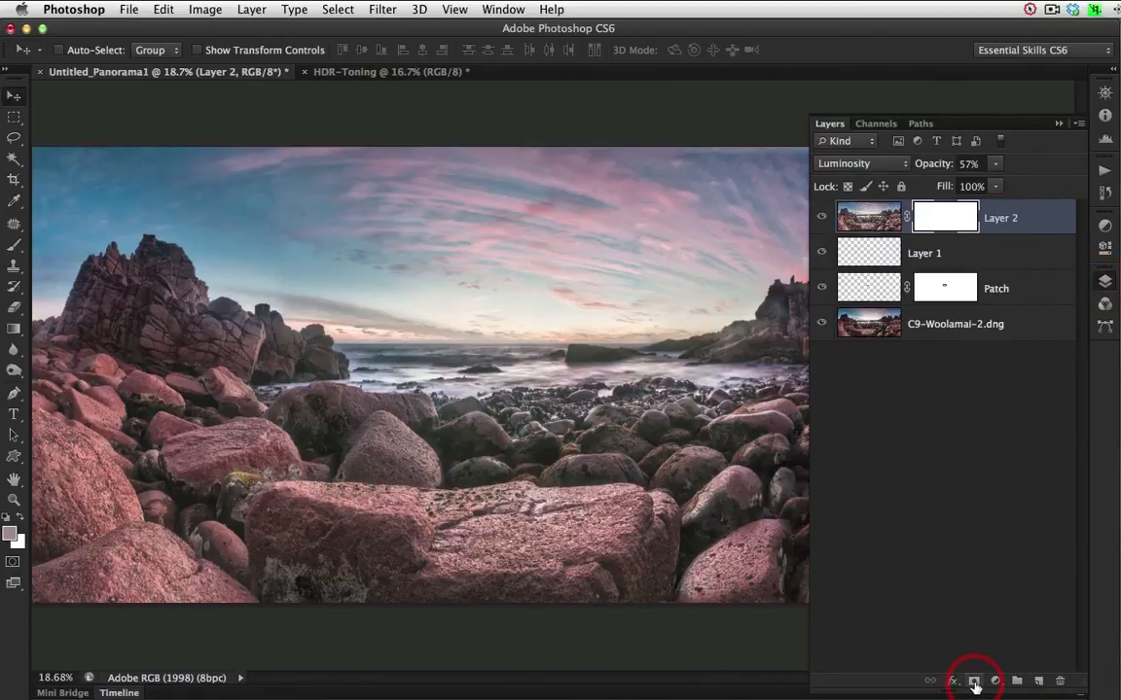
left_click(16, 330)
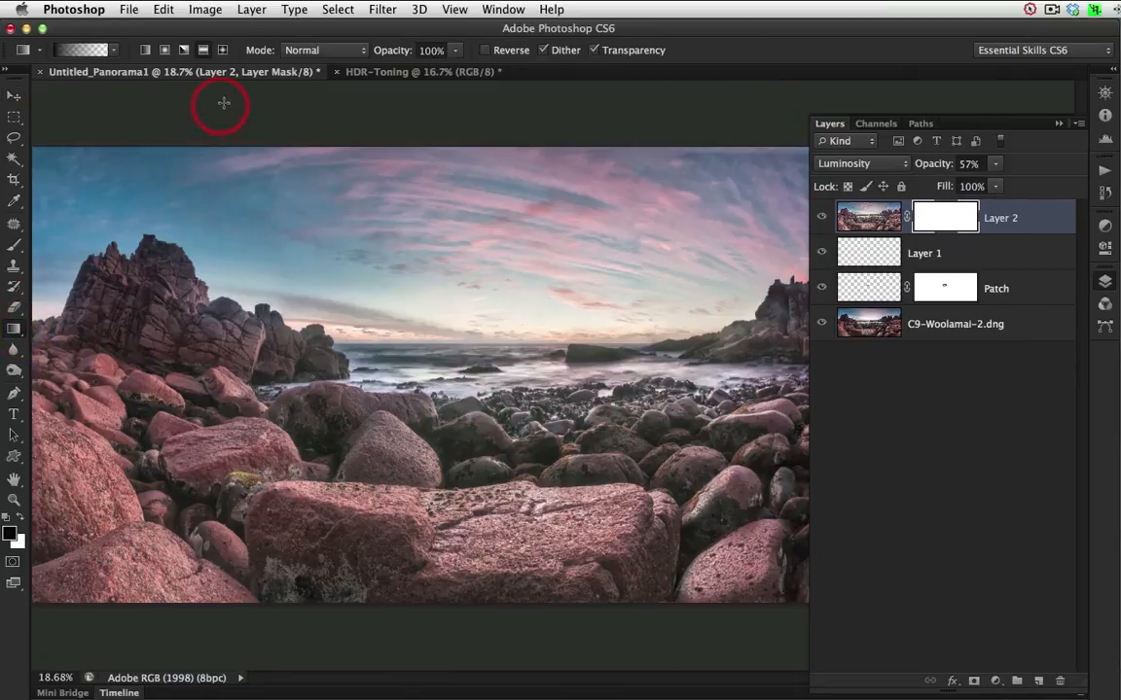
left_click_drag(568, 158, 566, 276)
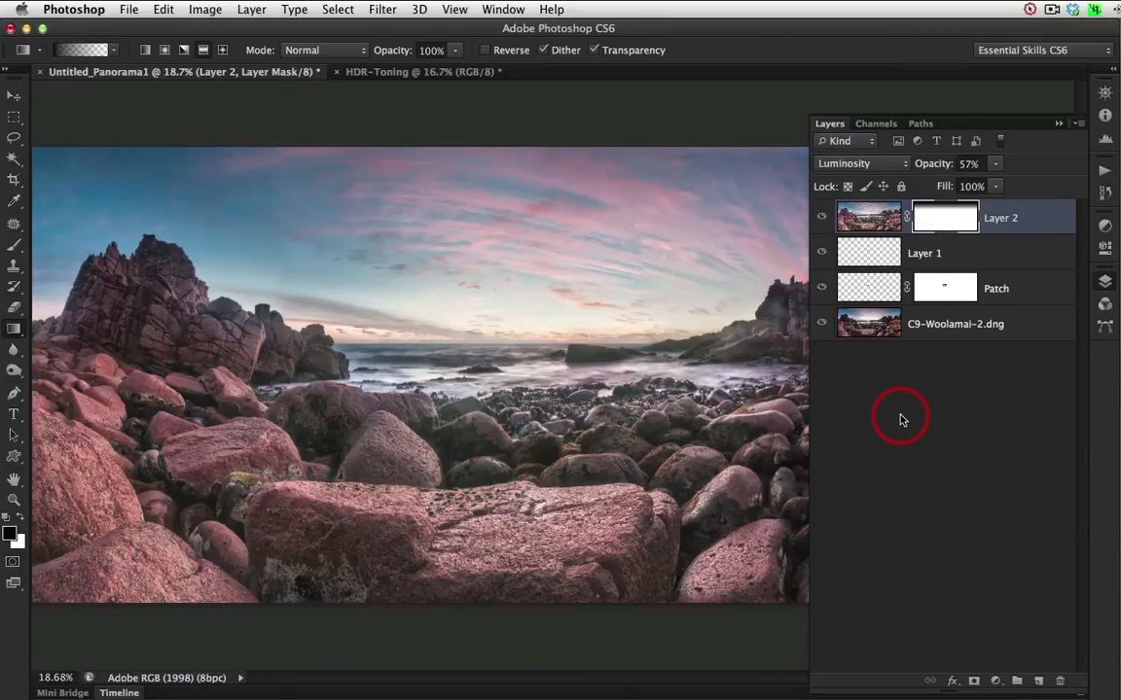
left_click(1059, 122)
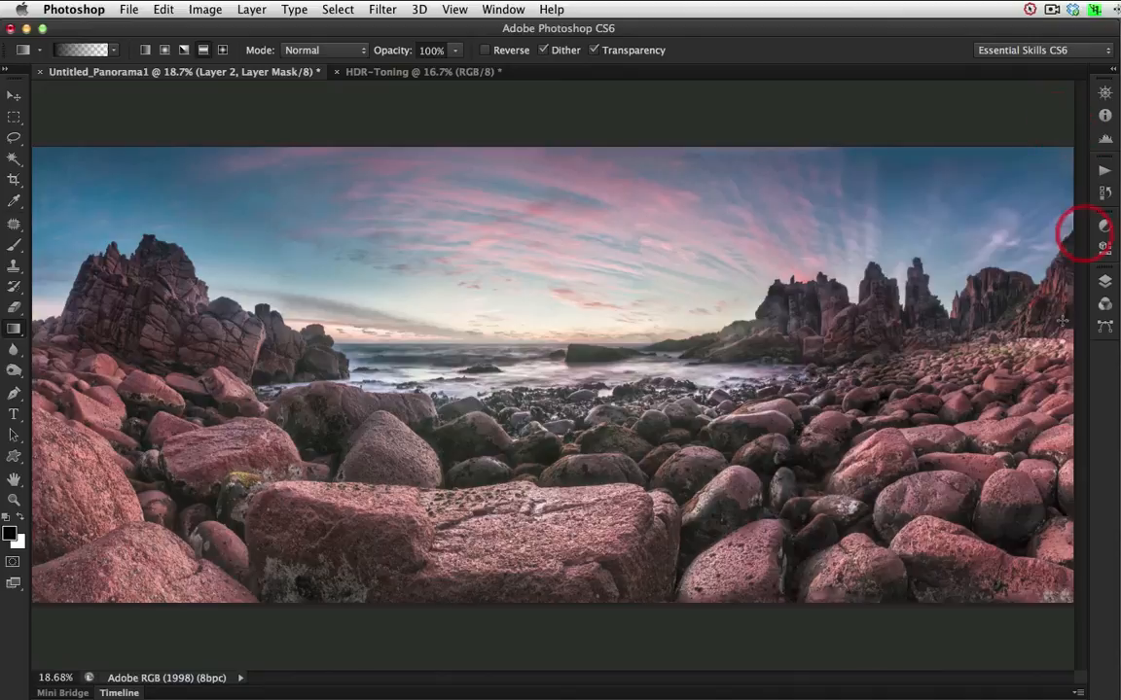